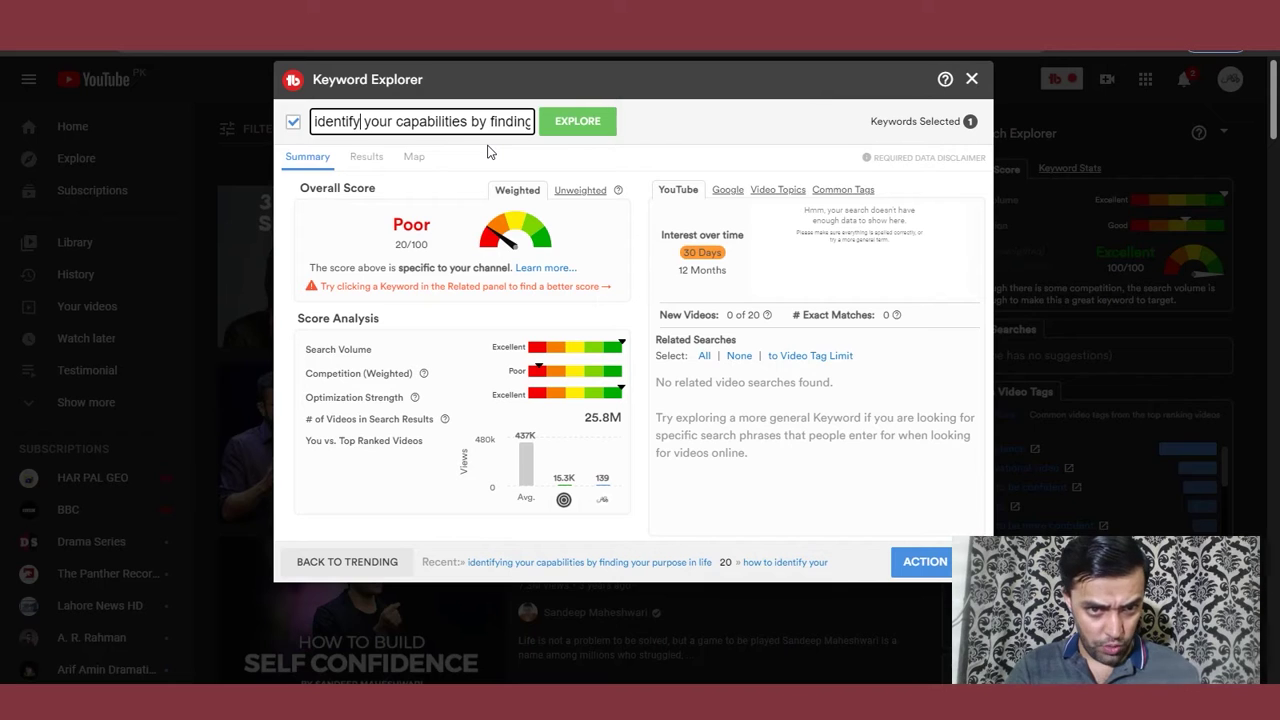
# - Reword the beginning of the keyword phrase to "how to identify your capability"
pyautogui.press('Home')
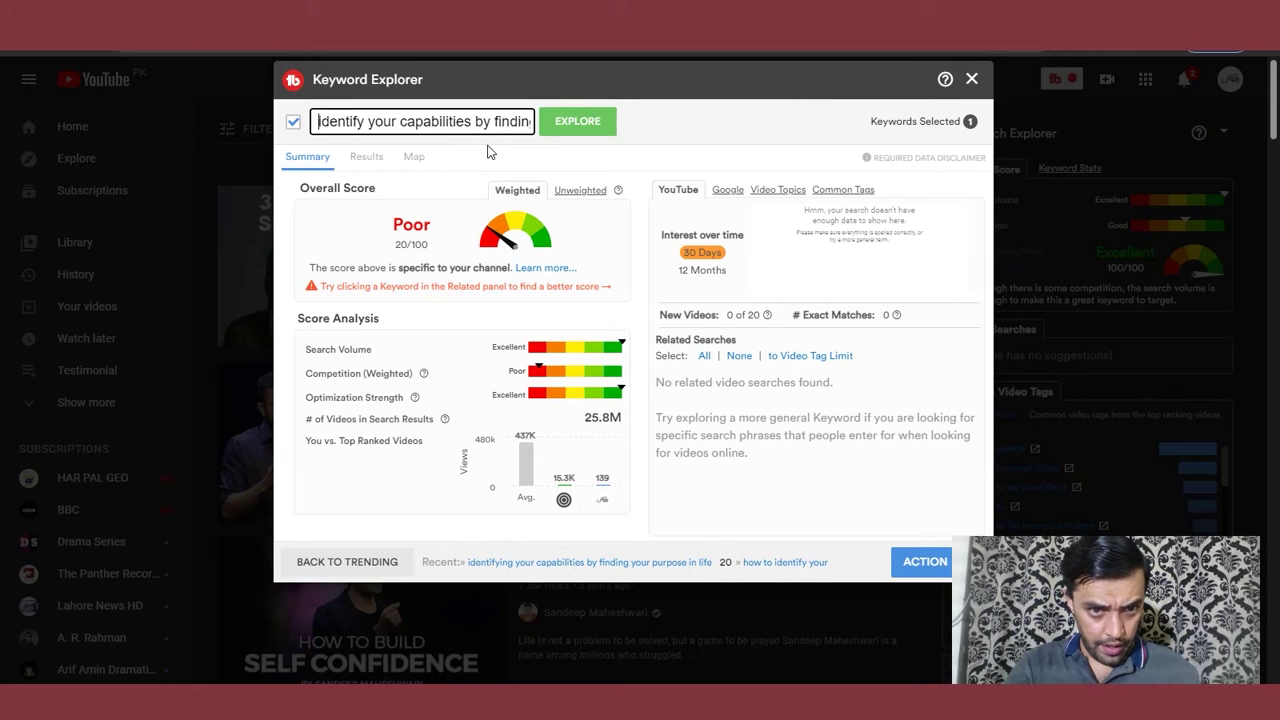
pyautogui.write('how')
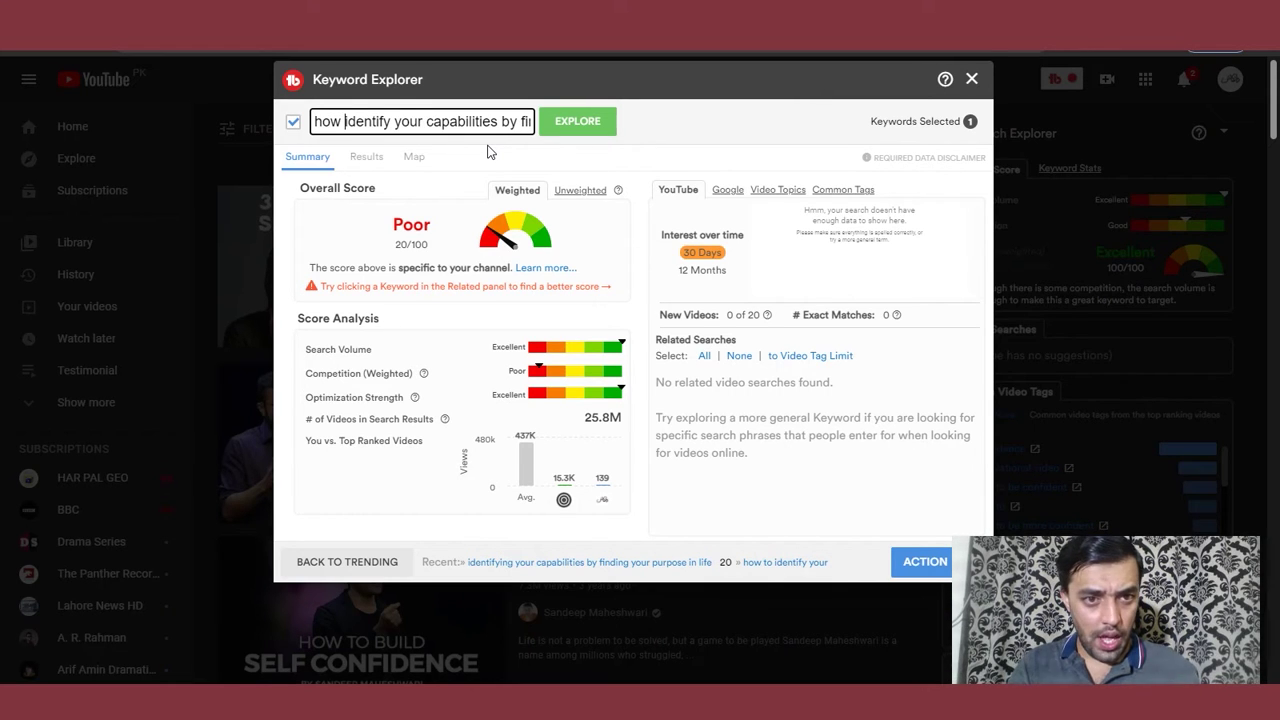
pyautogui.write(' to')
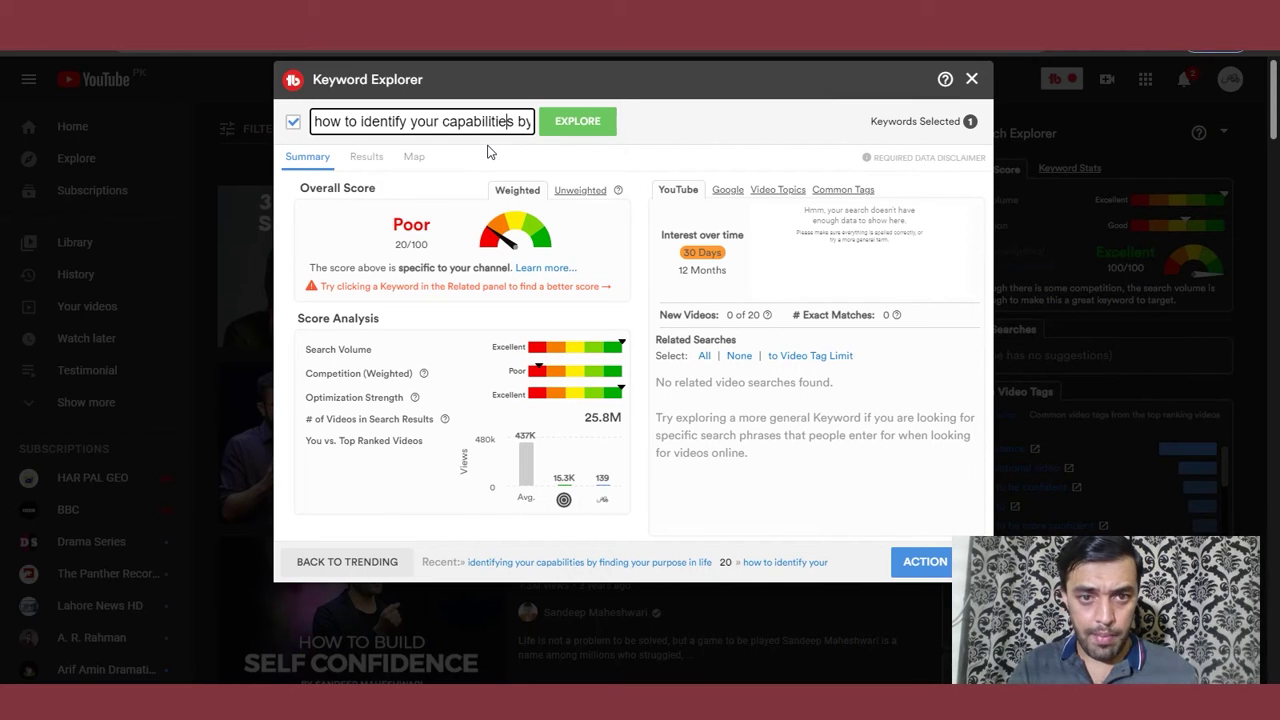
pyautogui.press('BackSpace')
pyautogui.press('BackSpace')
pyautogui.press('BackSpace')
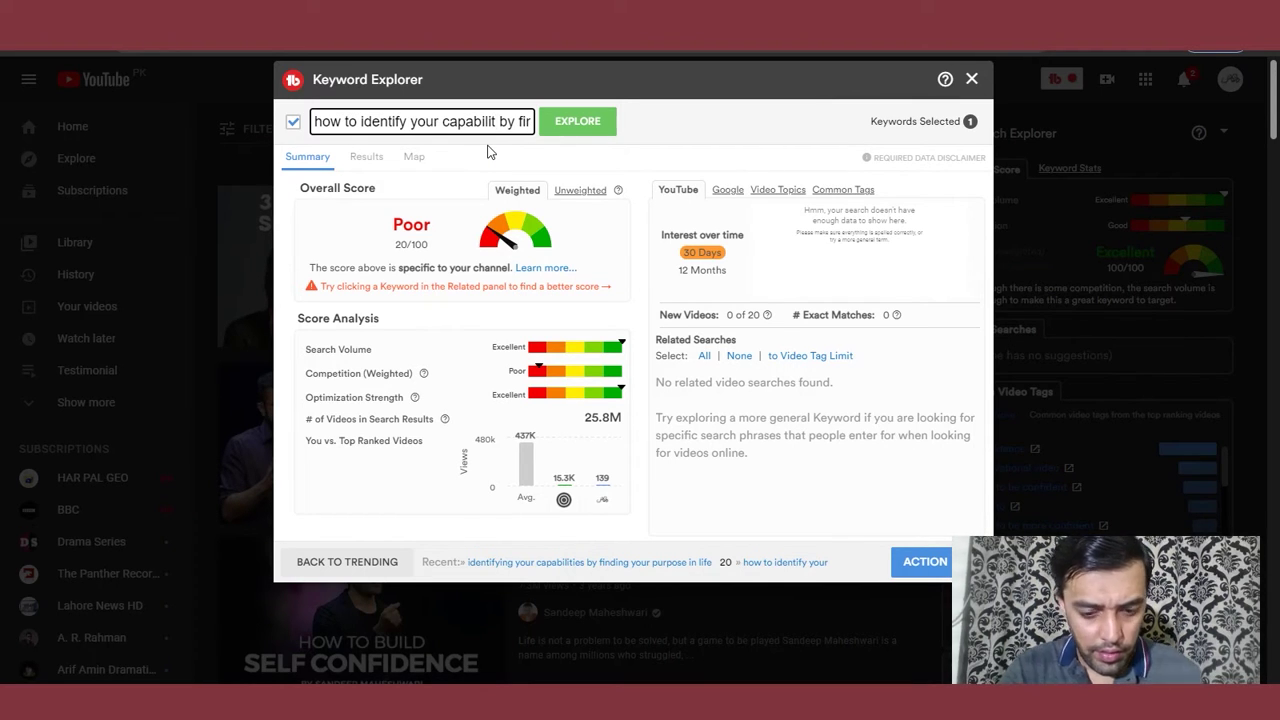
pyautogui.write('y')
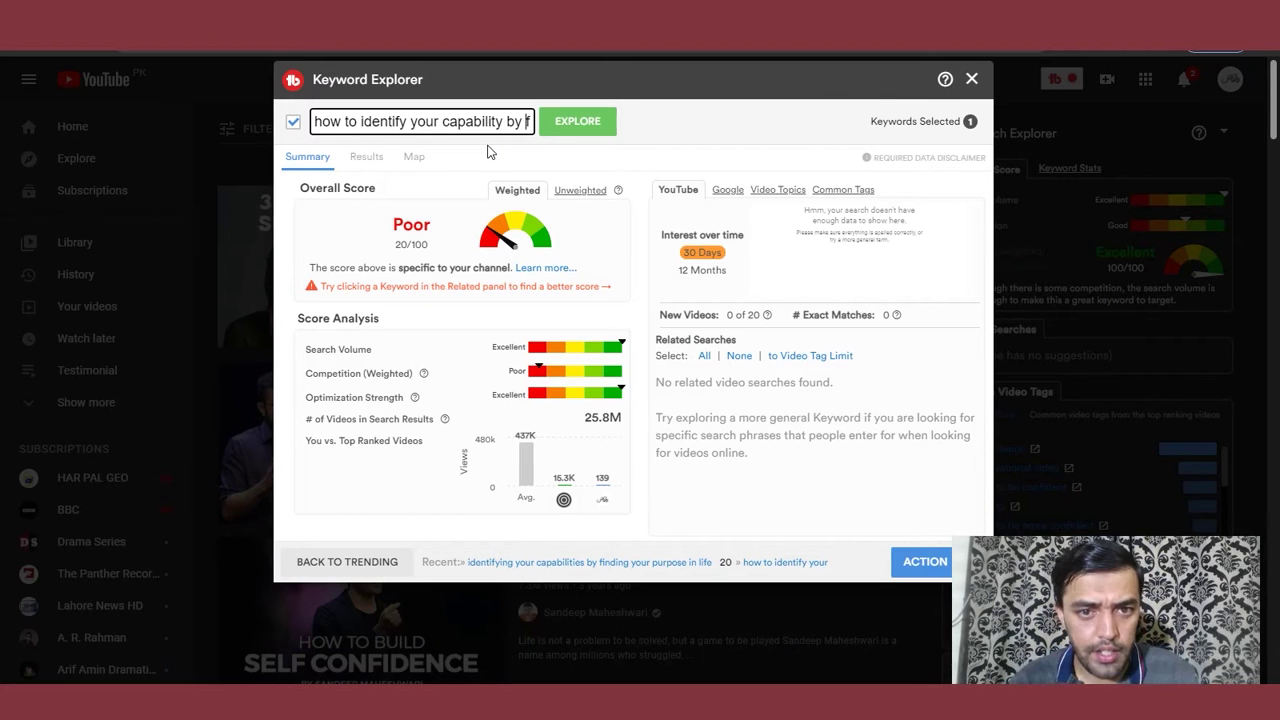
# - Remove "by finding your purpose in life" from the end of the keyword phrase
pyautogui.press('Right')
pyautogui.press('Right')
pyautogui.press('Right')
pyautogui.press('Right')
pyautogui.press('Right')
pyautogui.press('Right')
pyautogui.press('Right')
pyautogui.press('Right')
pyautogui.press('Right')
pyautogui.press('Right')
pyautogui.press('Right')
pyautogui.press('Right')
pyautogui.press('Right')
pyautogui.press('Right')
pyautogui.press('Right')
pyautogui.press('Right')
pyautogui.press('Right')
pyautogui.press('Right')
pyautogui.press('Right')
pyautogui.press('Right')
pyautogui.hotkey('ctrl', 'shift', 'Left')
pyautogui.hotkey('ctrl', 'shift', 'Left')
pyautogui.hotkey('ctrl', 'shift', 'Left')
pyautogui.hotkey('ctrl', 'shift', 'Left')
pyautogui.hotkey('ctrl', 'shift', 'Left')
pyautogui.hotkey('ctrl', 'shift', 'Left')
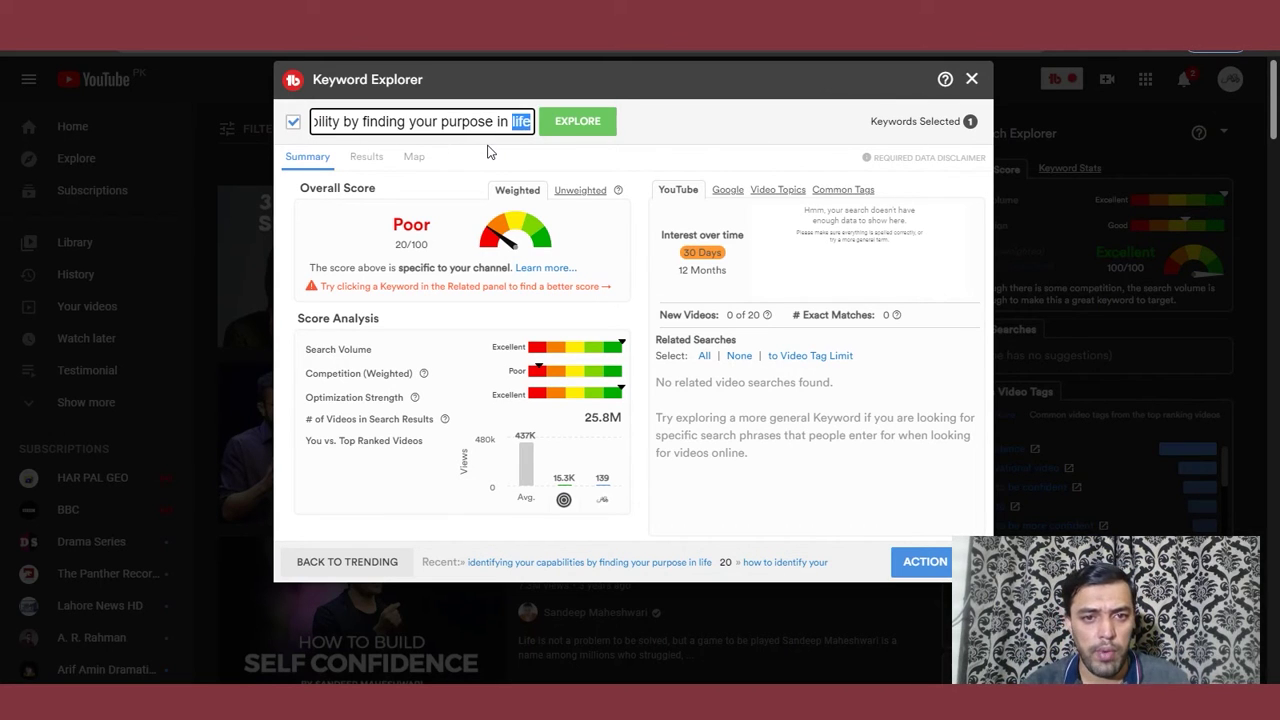
pyautogui.press('BackSpace')
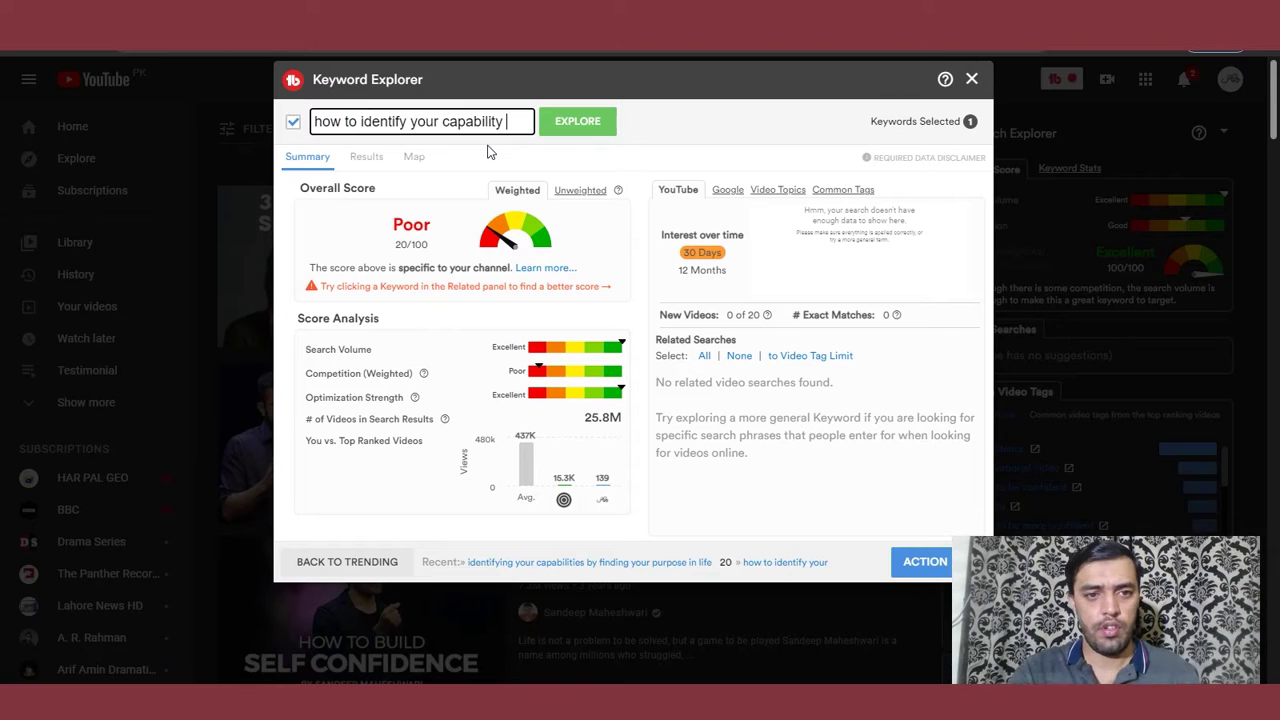
# - Add "by learning about yourself" to the end of the keyword phrase and explore its score
pyautogui.write('by learin')
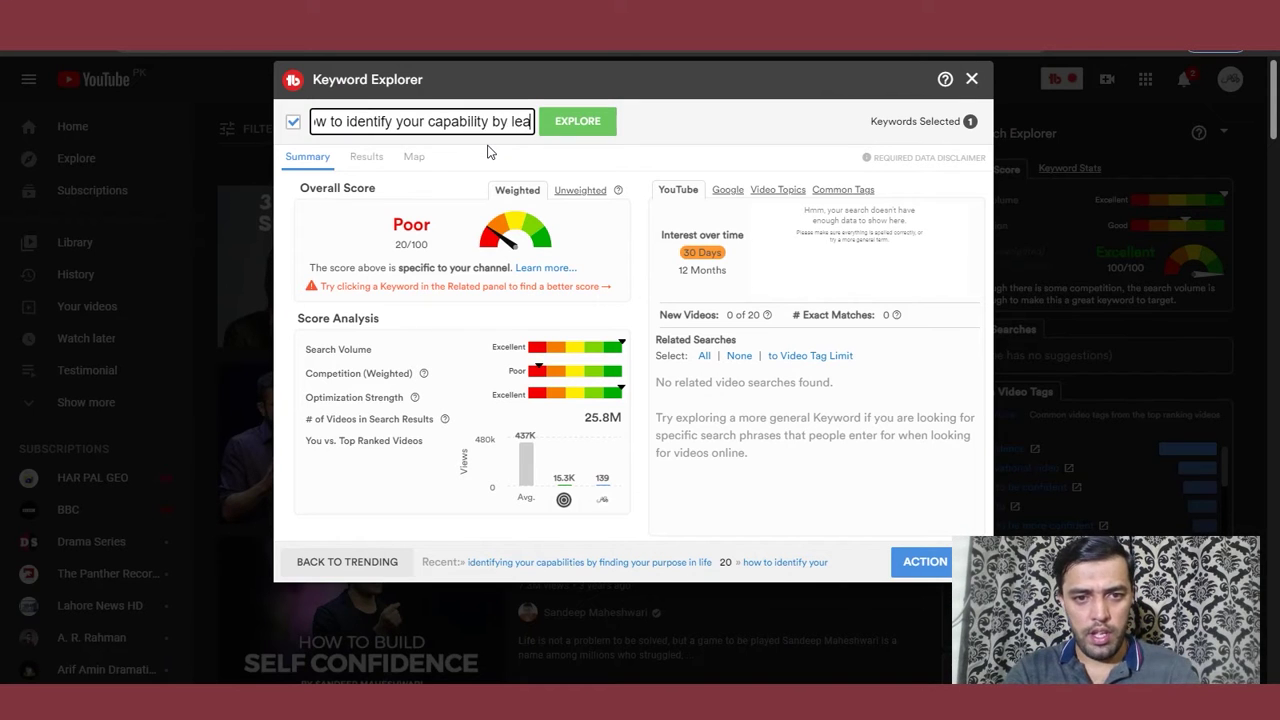
pyautogui.press('BackSpace')
pyautogui.press('BackSpace')
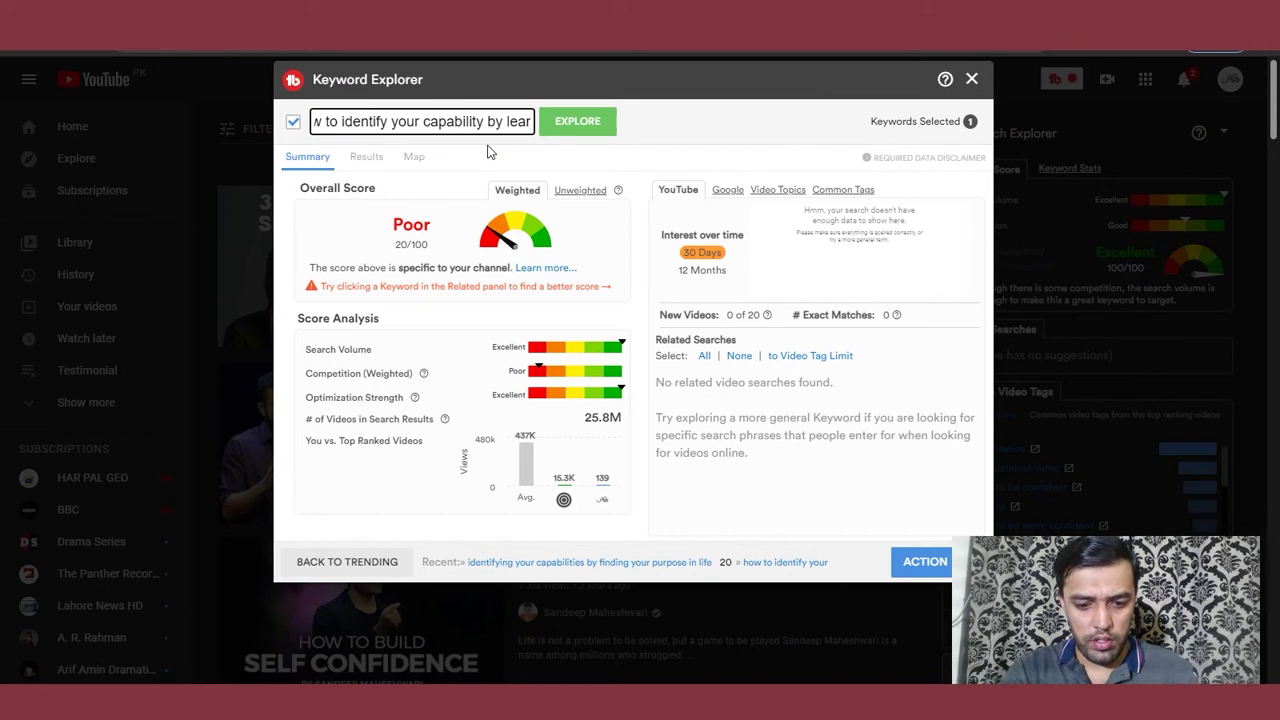
pyautogui.write('ning abo')
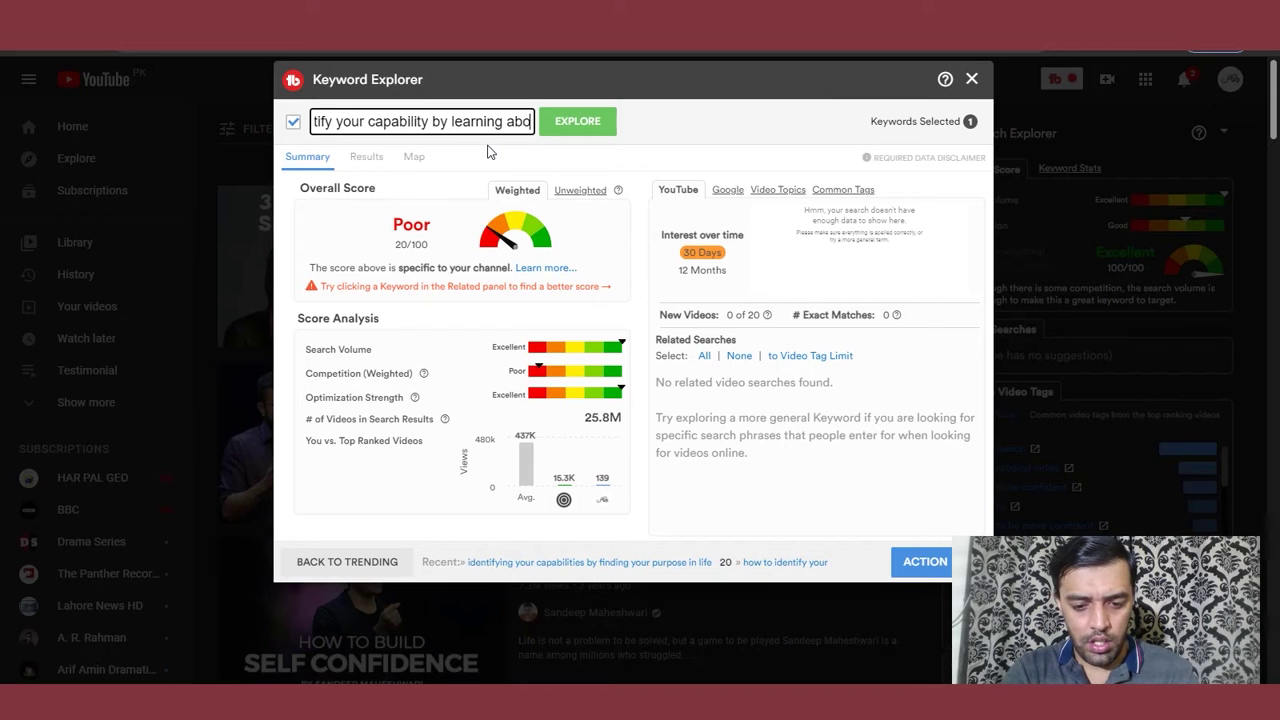
pyautogui.write('ut yourself')
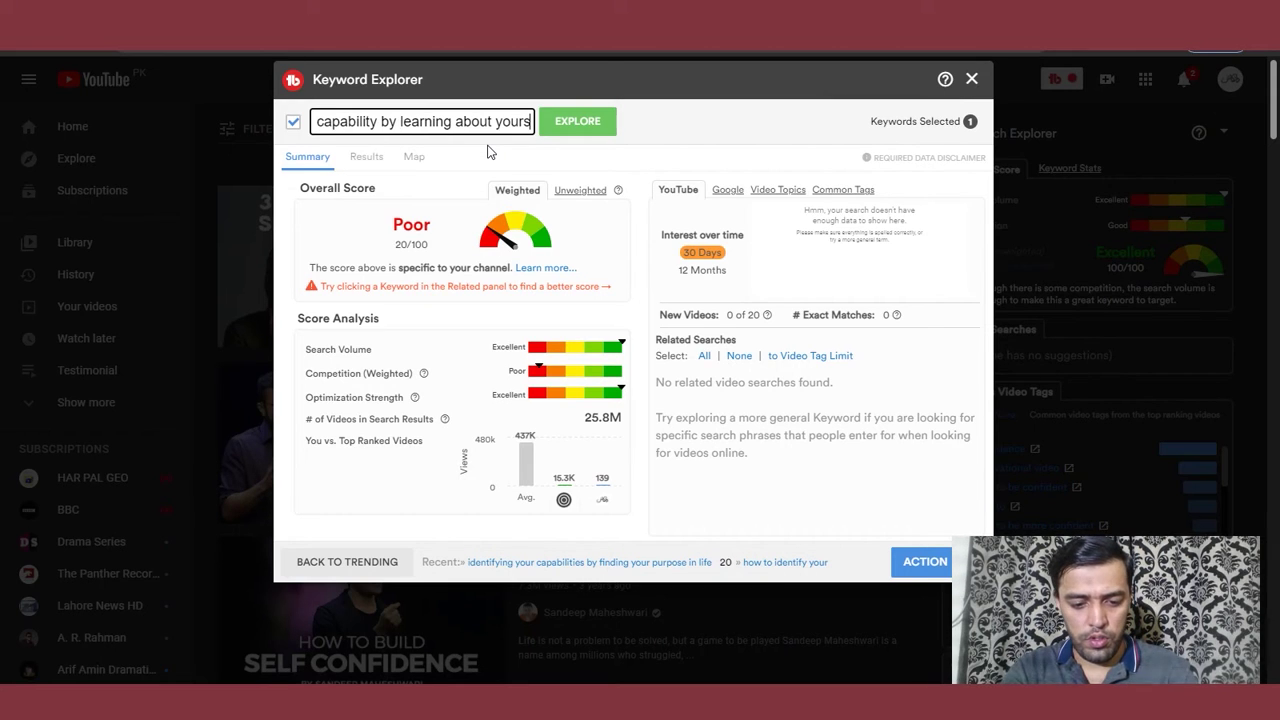
pyautogui.click(593, 130)
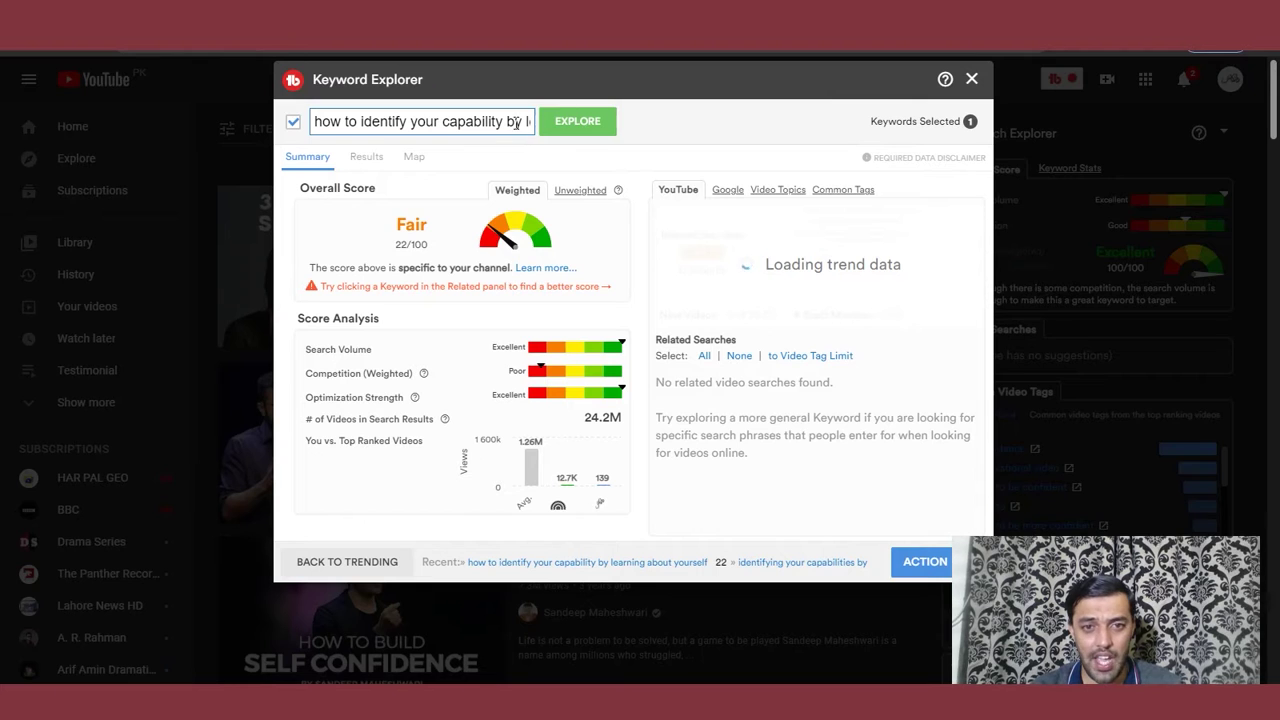
# - Change the keyword's ending from "yourself" to "your life purpose" and explore the new phrase
pyautogui.press('Right')
pyautogui.press('Right')
pyautogui.press('Right')
pyautogui.press('Right')
pyautogui.press('Right')
pyautogui.press('Right')
pyautogui.press('Right')
pyautogui.press('Right')
pyautogui.press('Right')
pyautogui.press('Right')
pyautogui.press('Right')
pyautogui.press('Right')
pyautogui.press('Right')
pyautogui.press('Right')
pyautogui.press('Right')
pyautogui.press('Right')
pyautogui.press('Right')
pyautogui.press('Right')
pyautogui.press('Right')
pyautogui.press('Right')
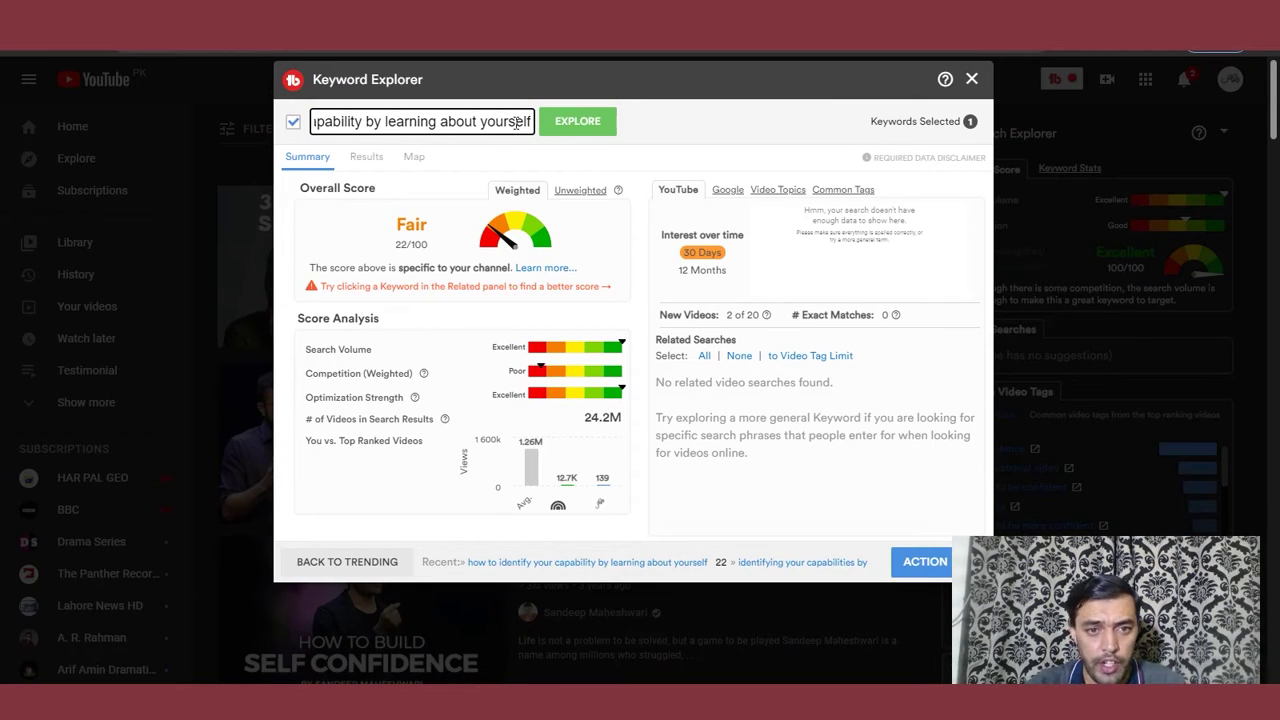
pyautogui.press('BackSpace')
pyautogui.press('BackSpace')
pyautogui.press('BackSpace')
pyautogui.press('BackSpace')
pyautogui.press('BackSpace')
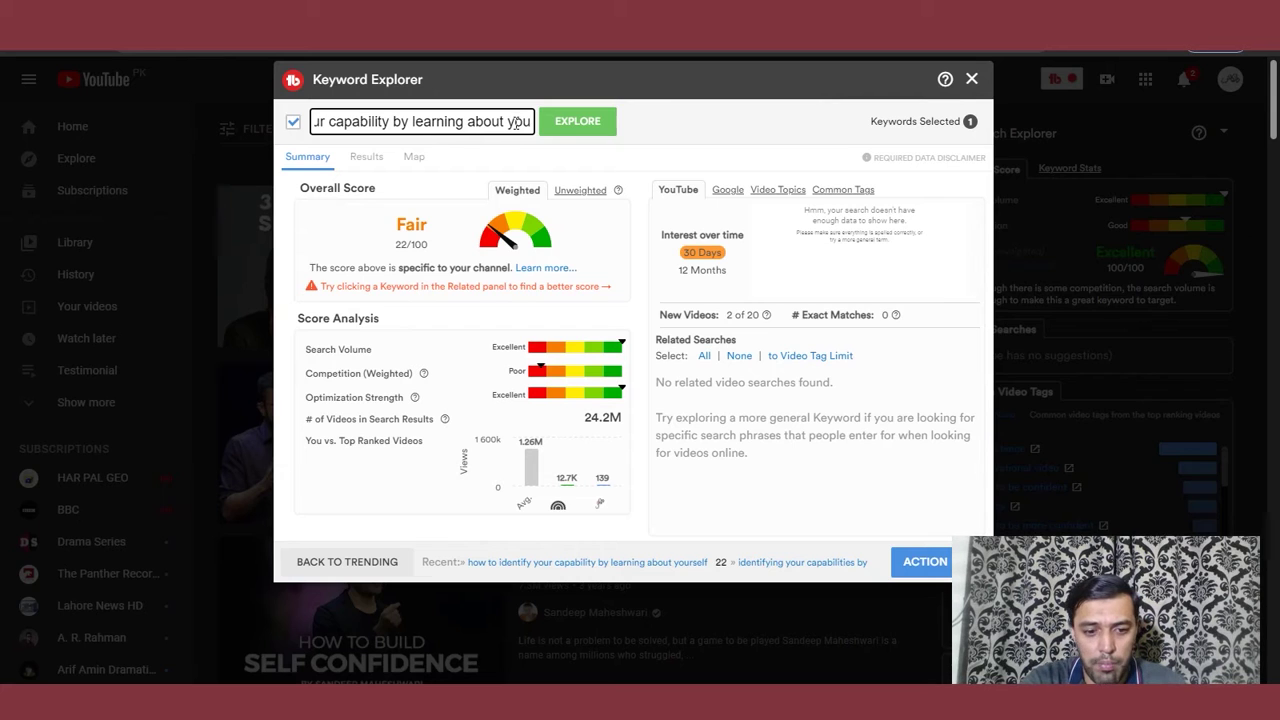
pyautogui.write('r life pp')
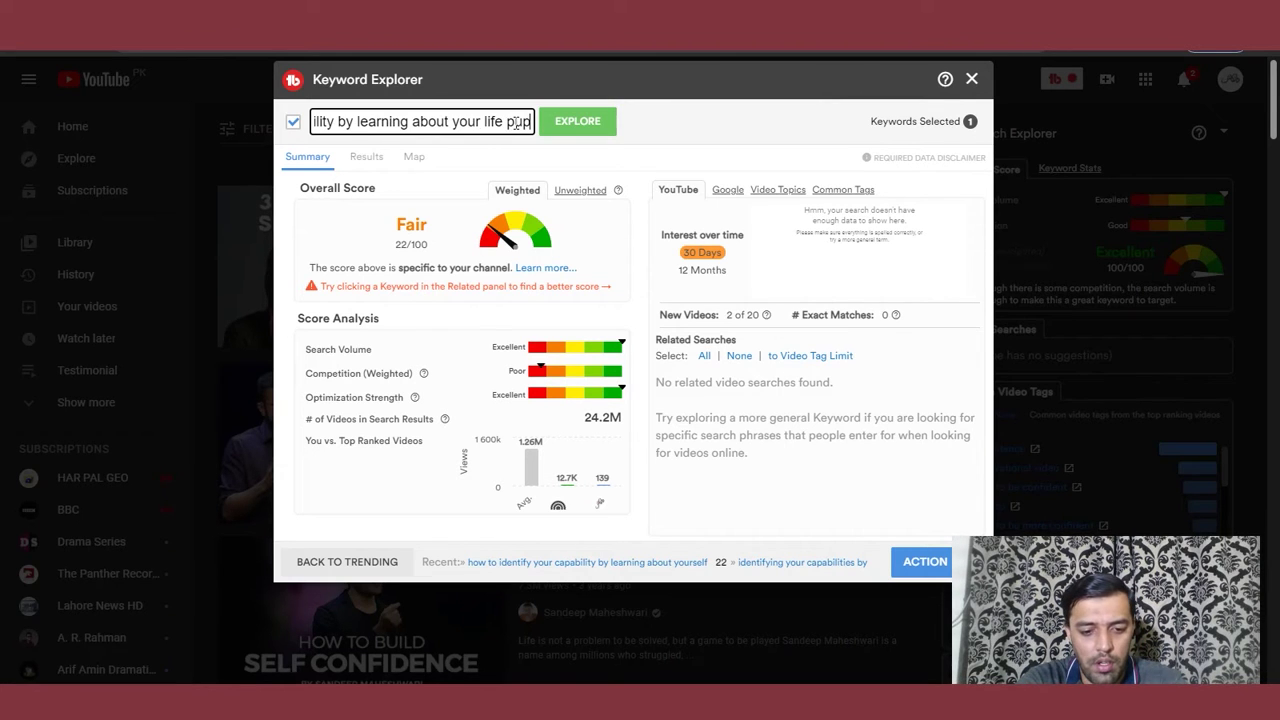
pyautogui.press('BackSpace')
pyautogui.write('urpose')
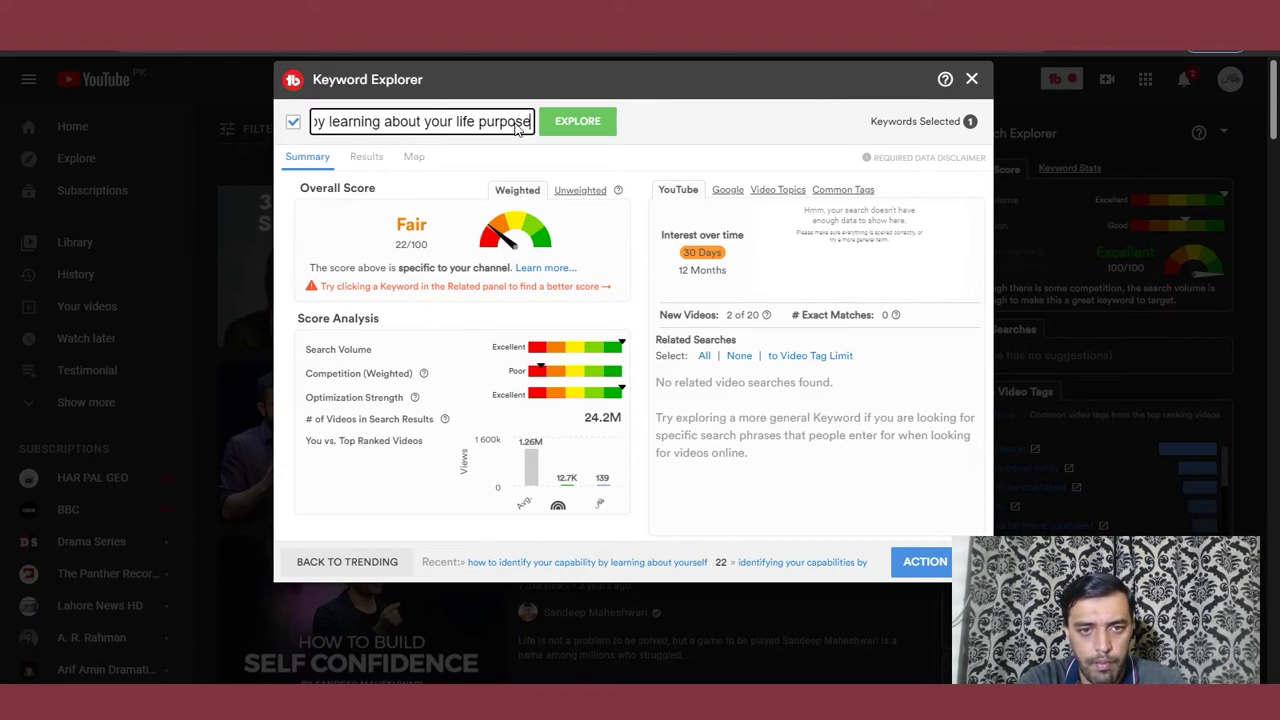
pyautogui.press('Return')
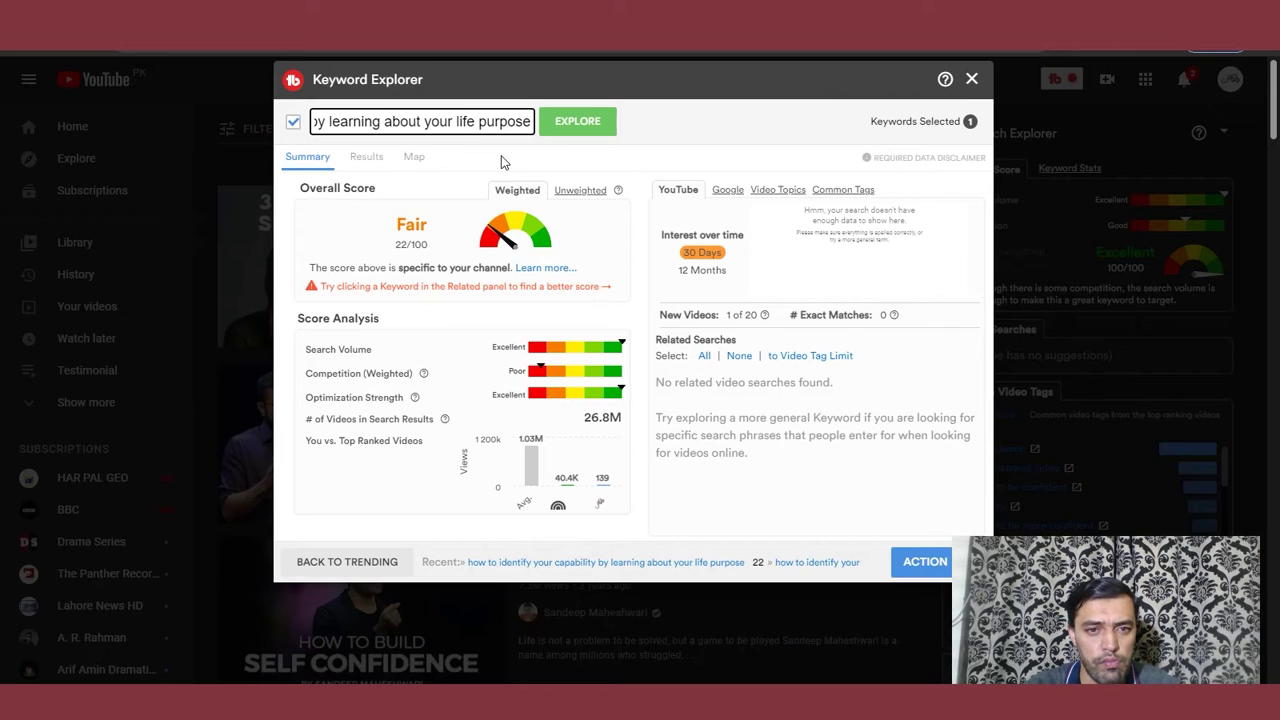
# - Reword the keyword's ending to "your purpose in life" and explore the phrase again
pyautogui.press('BackSpace')
pyautogui.press('BackSpace')
pyautogui.press('BackSpace')
pyautogui.press('BackSpace')
pyautogui.press('BackSpace')
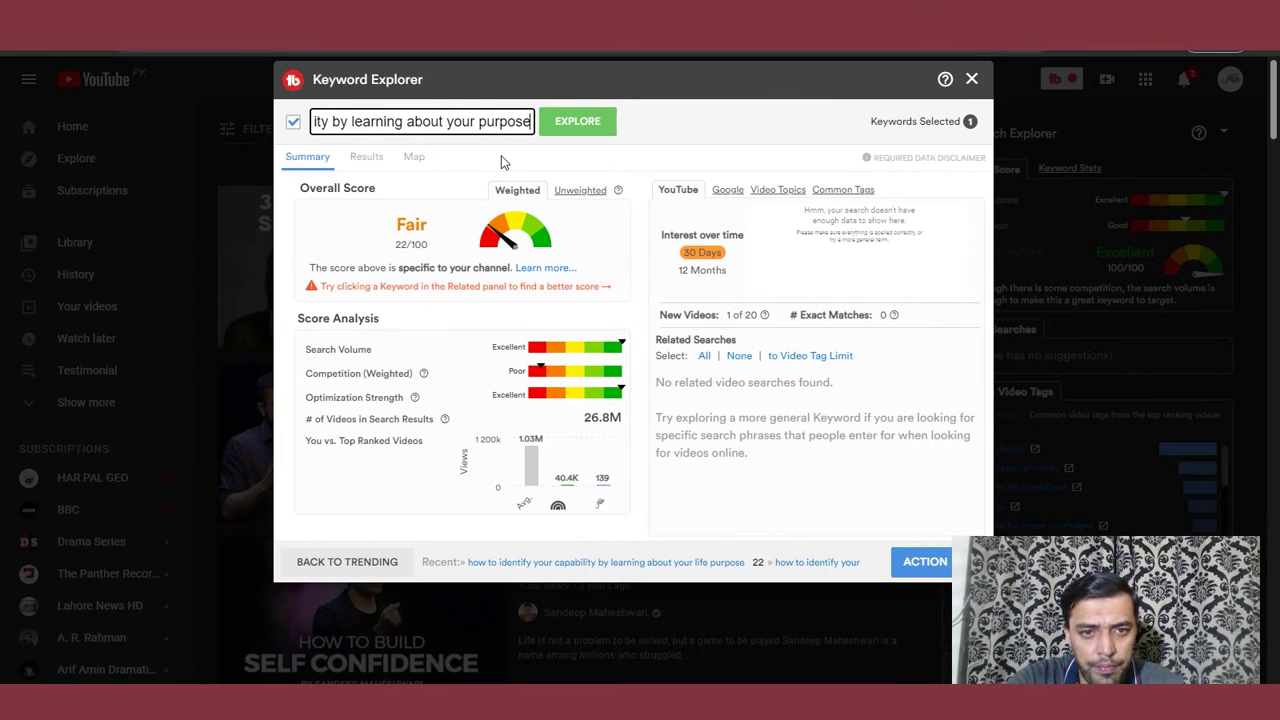
pyautogui.write('in life')
pyautogui.press('Return')
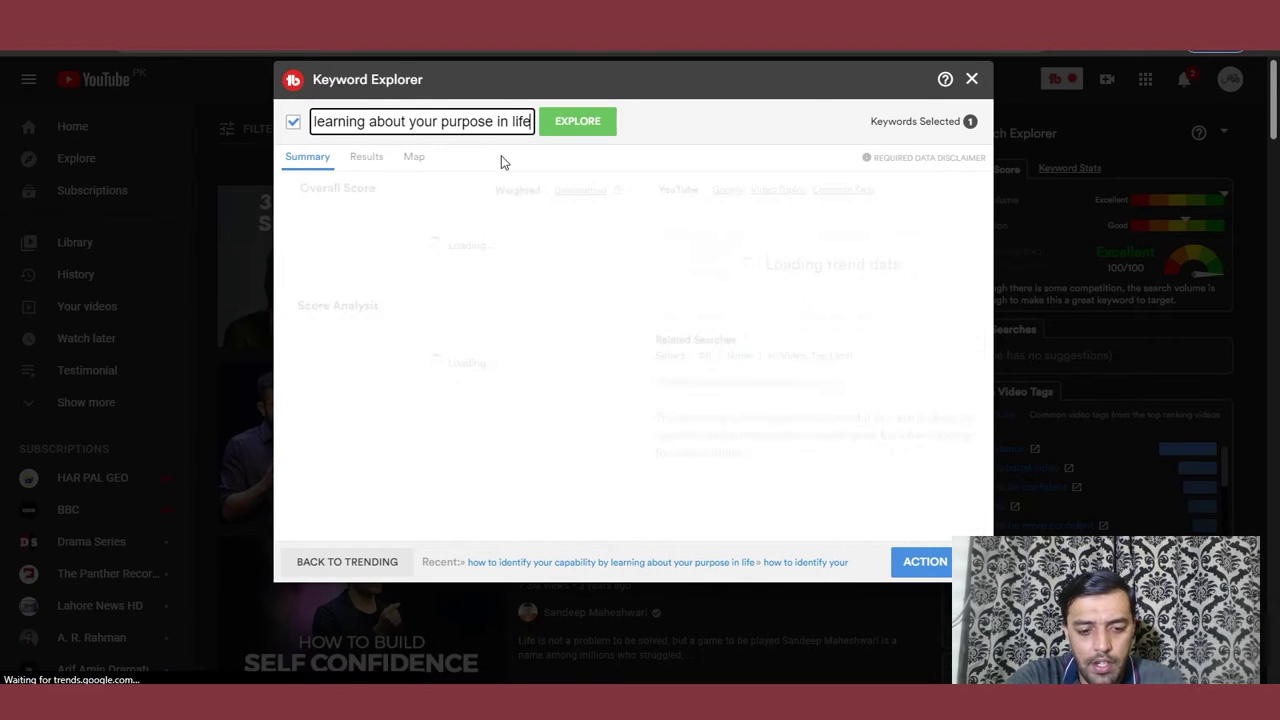
# - Shorten the keyword's ending to "learning about yourself" and explore that phrase again
pyautogui.click(438, 131)
pyautogui.write('self')
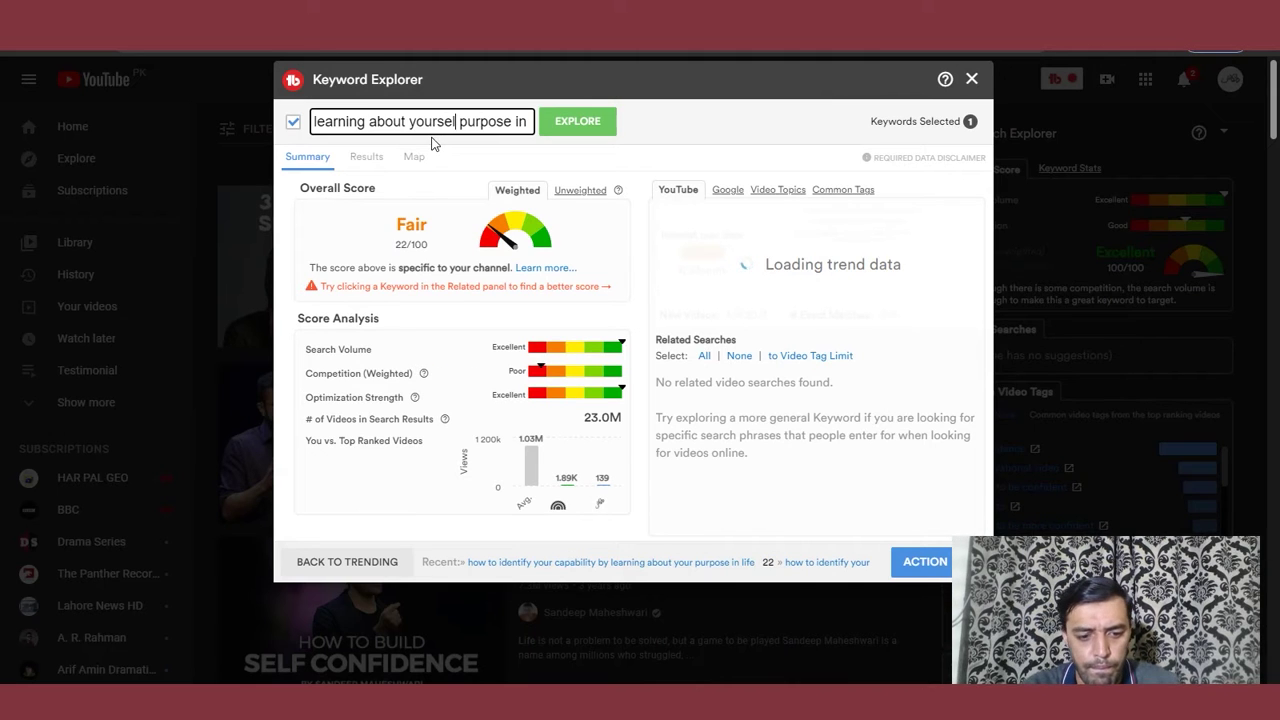
pyautogui.press('Delete')
pyautogui.press('Delete')
pyautogui.press('Delete')
pyautogui.press('Delete')
pyautogui.press('Delete')
pyautogui.press('Delete')
pyautogui.press('Delete')
pyautogui.press('Delete')
pyautogui.press('Delete')
pyautogui.press('Delete')
pyautogui.press('Delete')
pyautogui.press('Delete')
pyautogui.press('Delete')
pyautogui.press('Delete')
pyautogui.press('Delete')
pyautogui.press('Delete')
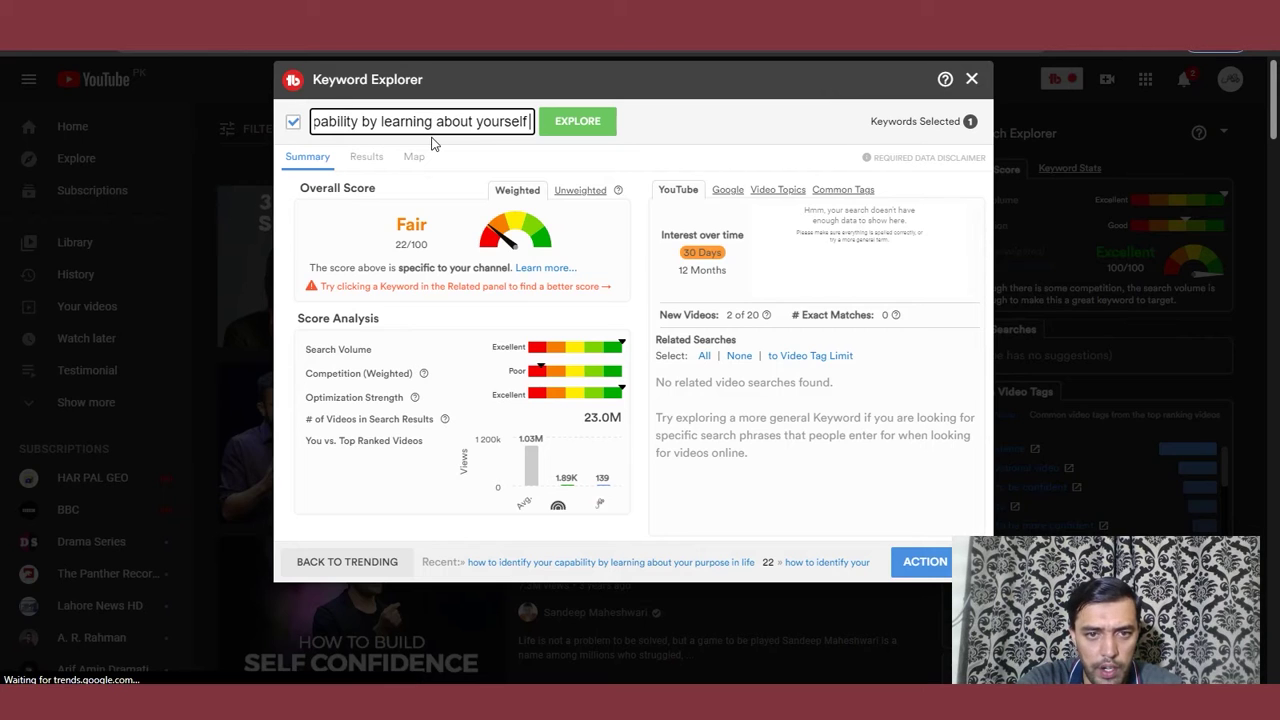
pyautogui.press('Return')
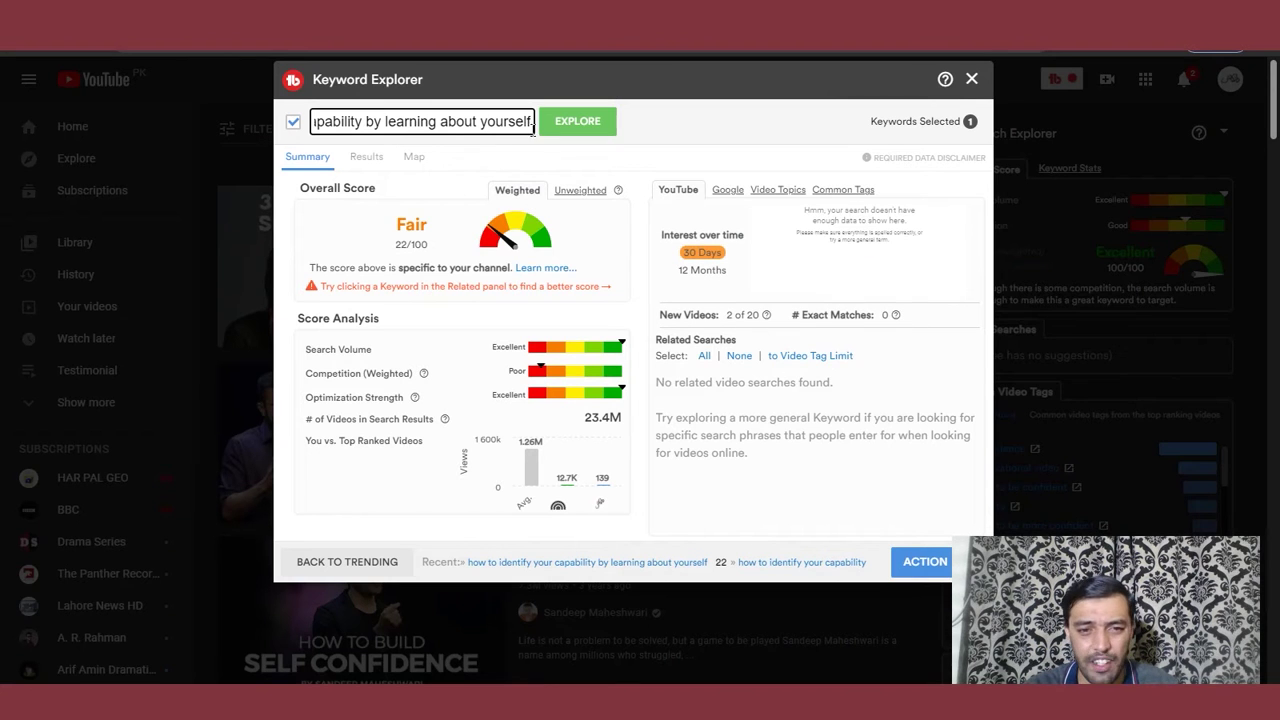
# - Replace the whole keyword with the suggested phrase "finding your capabilities" and explore it
pyautogui.moveTo(530, 121); pyautogui.dragTo(293, 127)
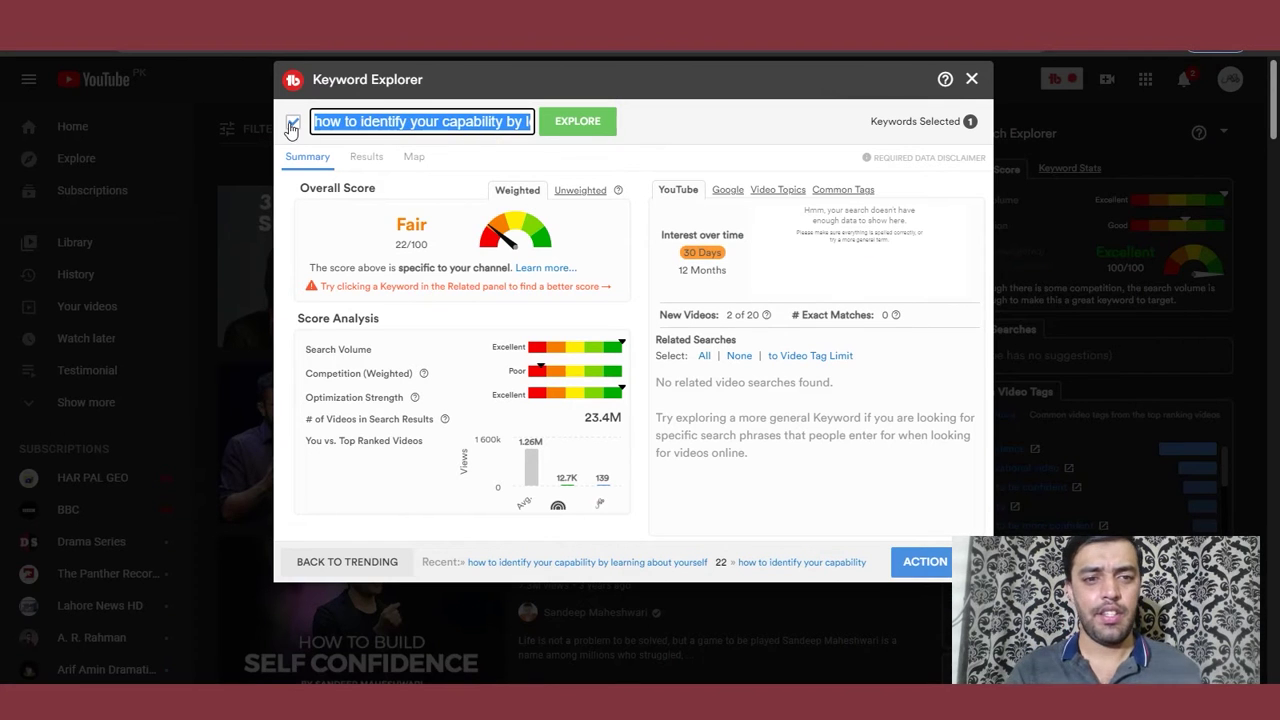
pyautogui.press('BackSpace')
pyautogui.write('ho')
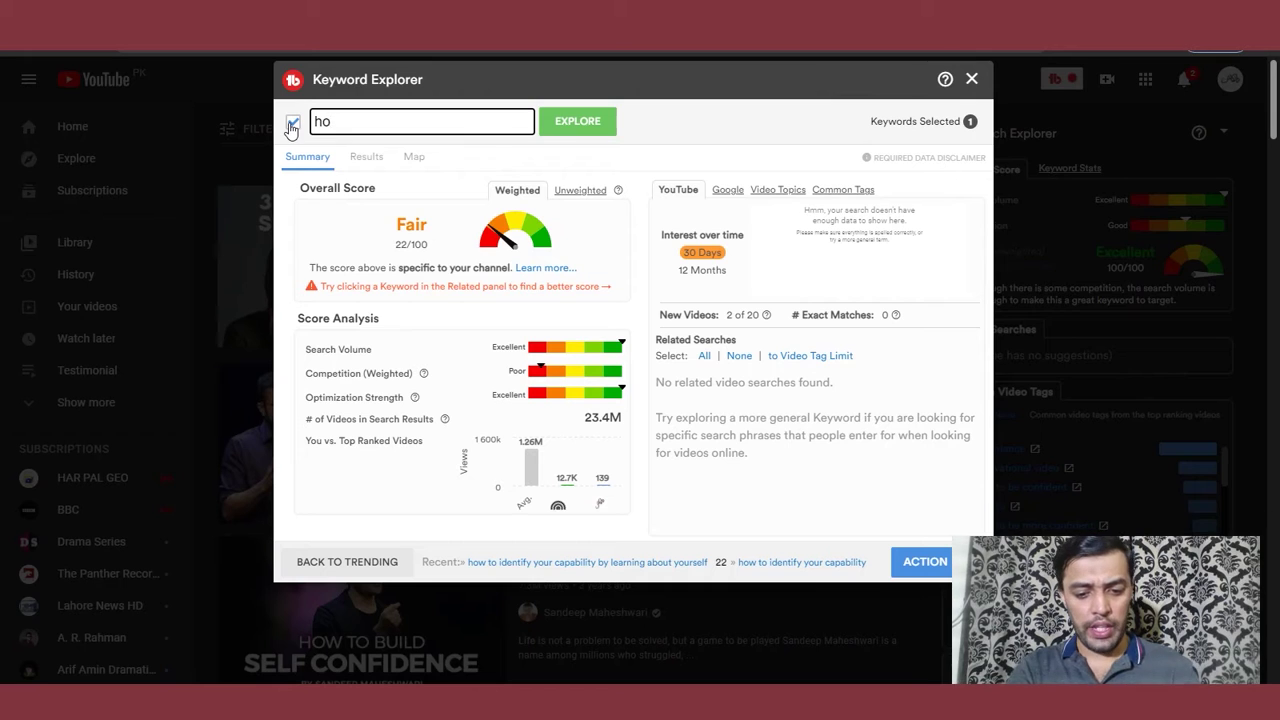
pyautogui.press('BackSpace')
pyautogui.press('BackSpace')
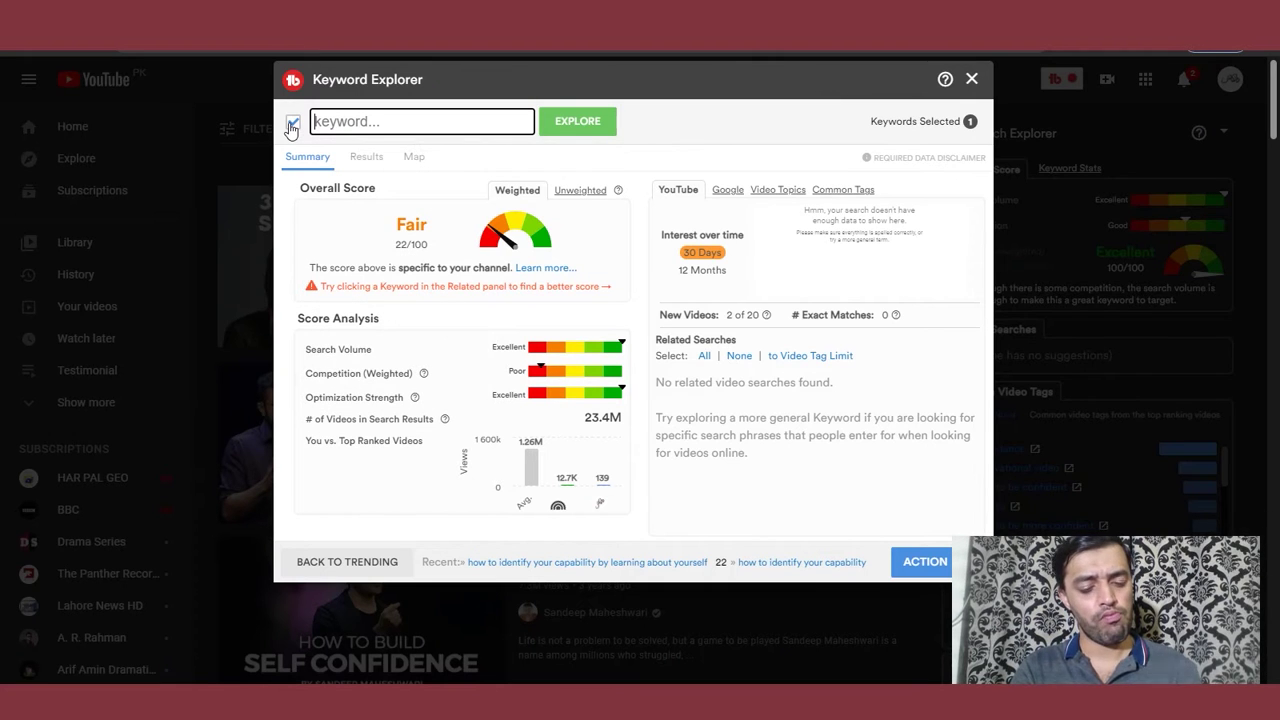
pyautogui.write('find')
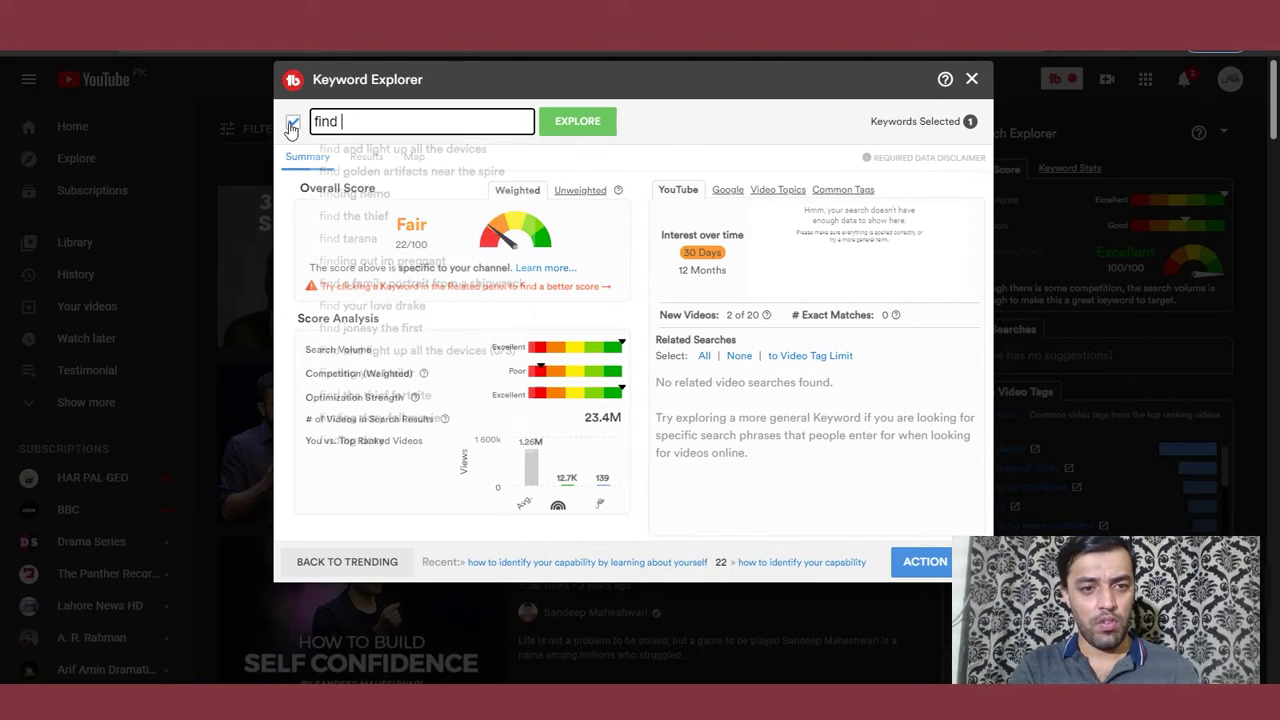
pyautogui.press('BackSpace')
pyautogui.write('ing')
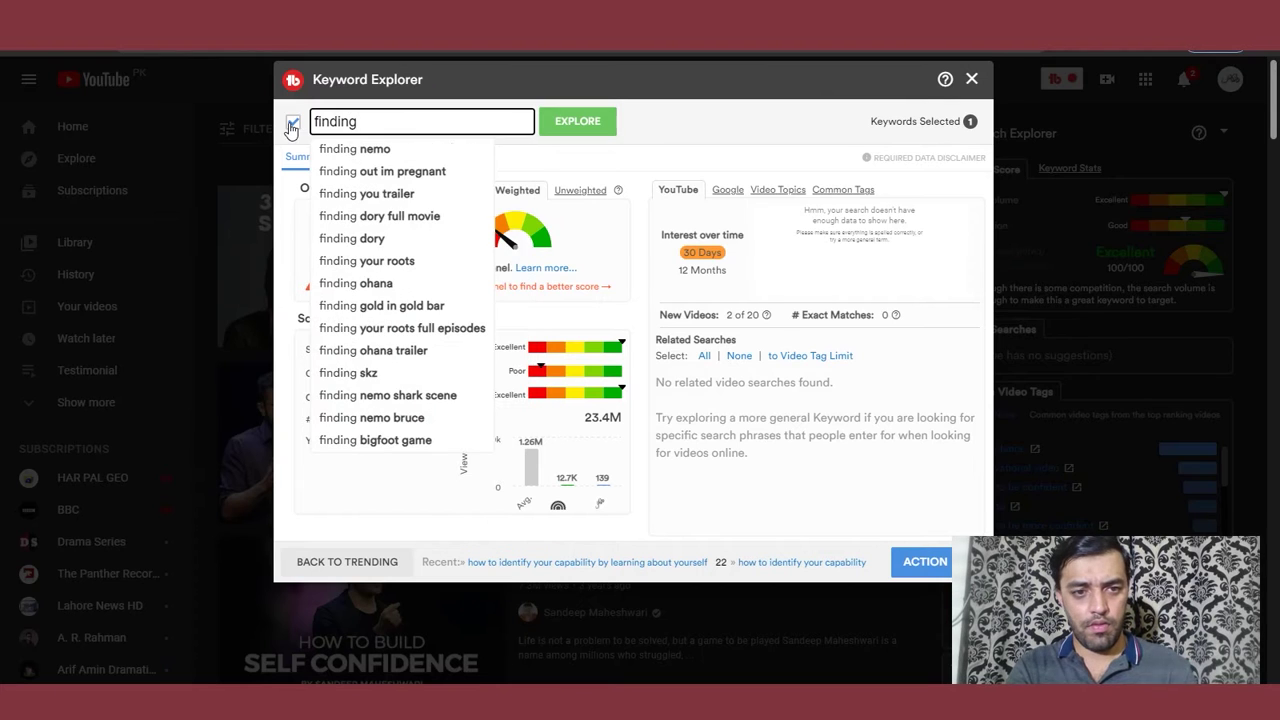
pyautogui.write(' your cap')
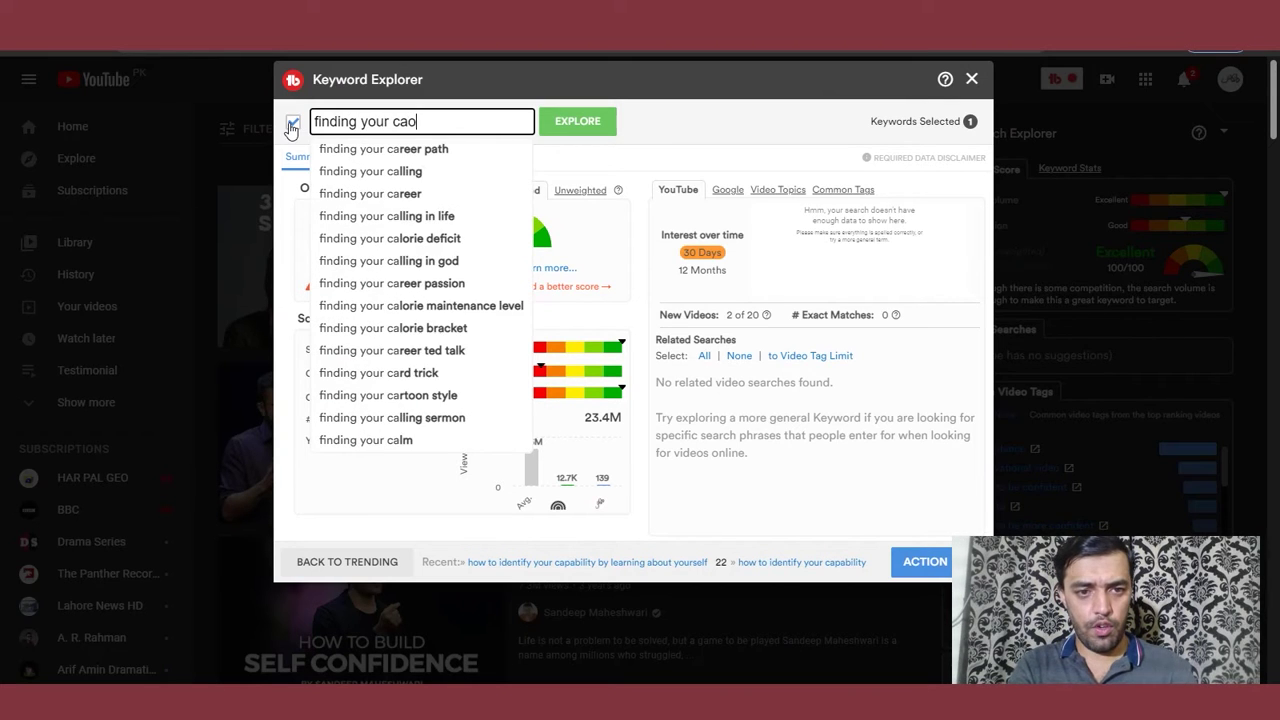
pyautogui.write('ab')
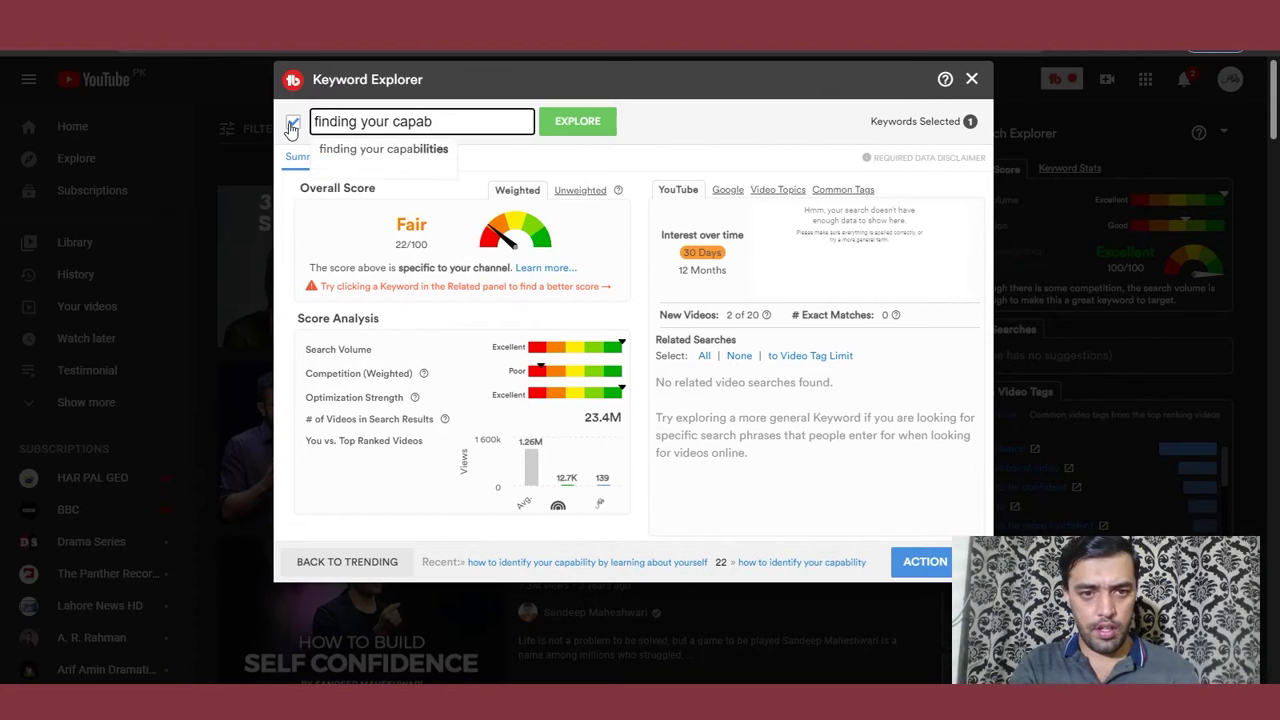
pyautogui.click(345, 150)
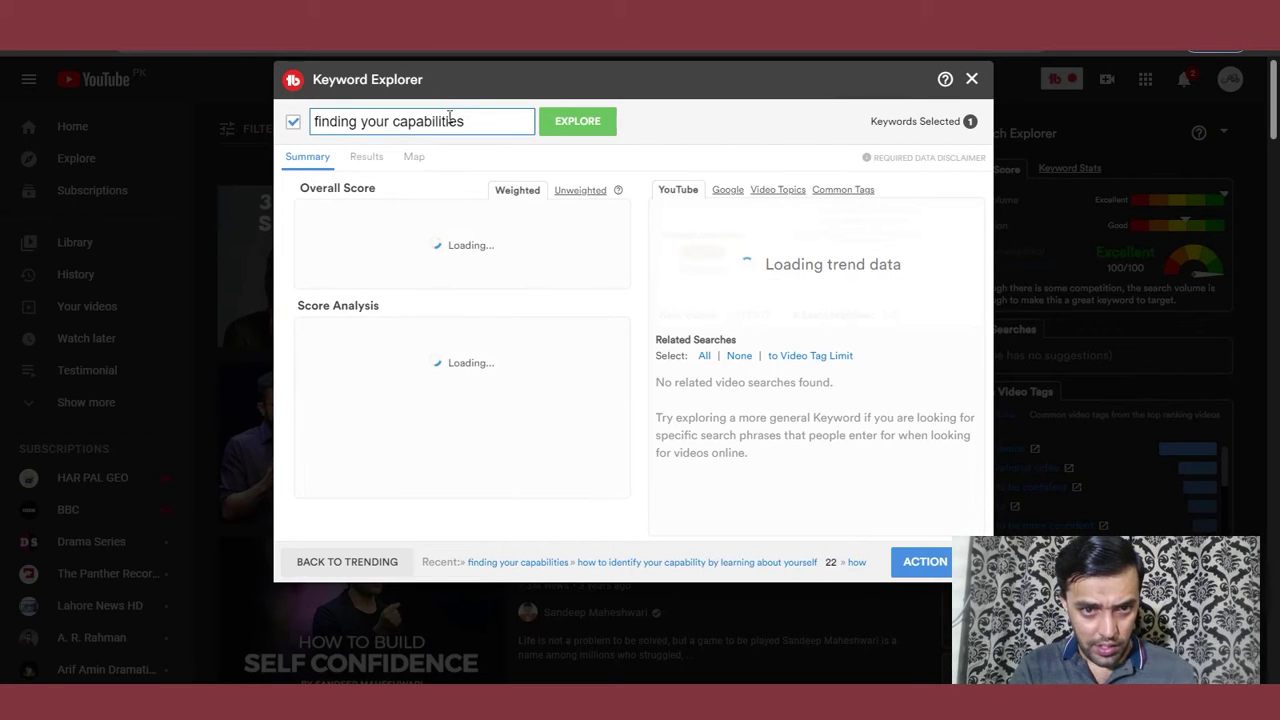
# - Extend the keyword to "finding your capabilities using your life purpose" and explore its score
pyautogui.write('using')
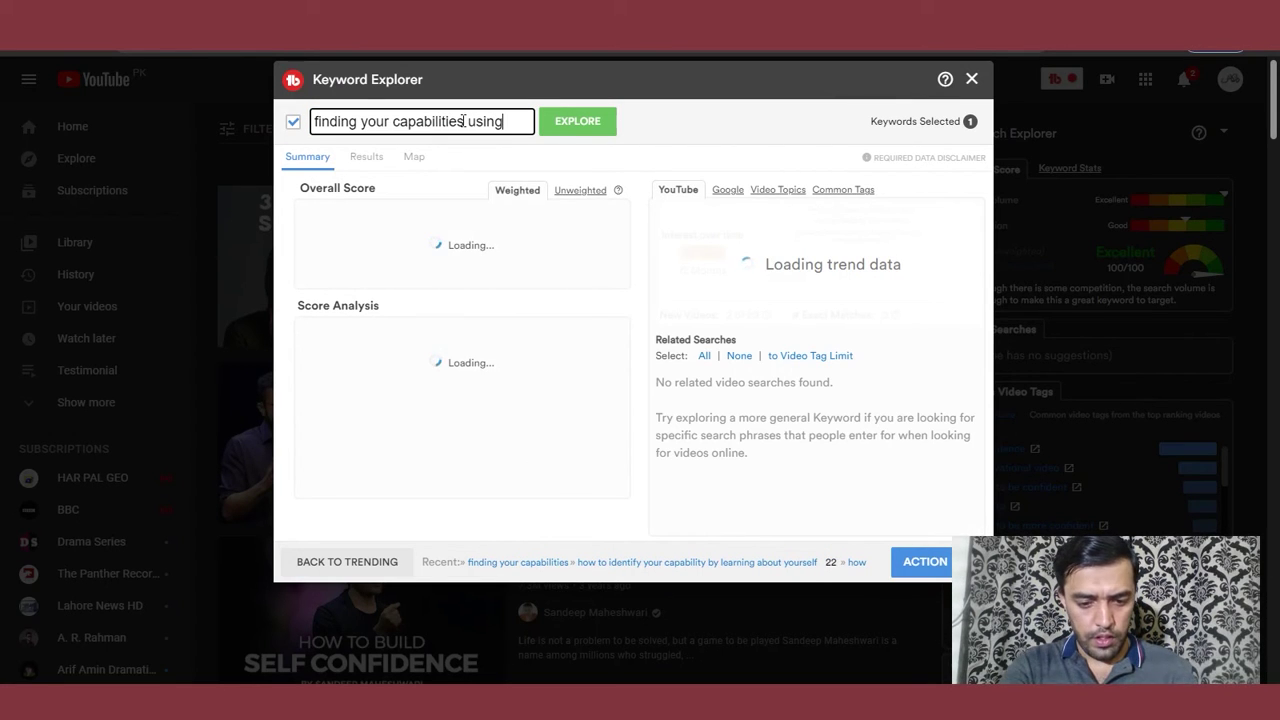
pyautogui.write(' yo')
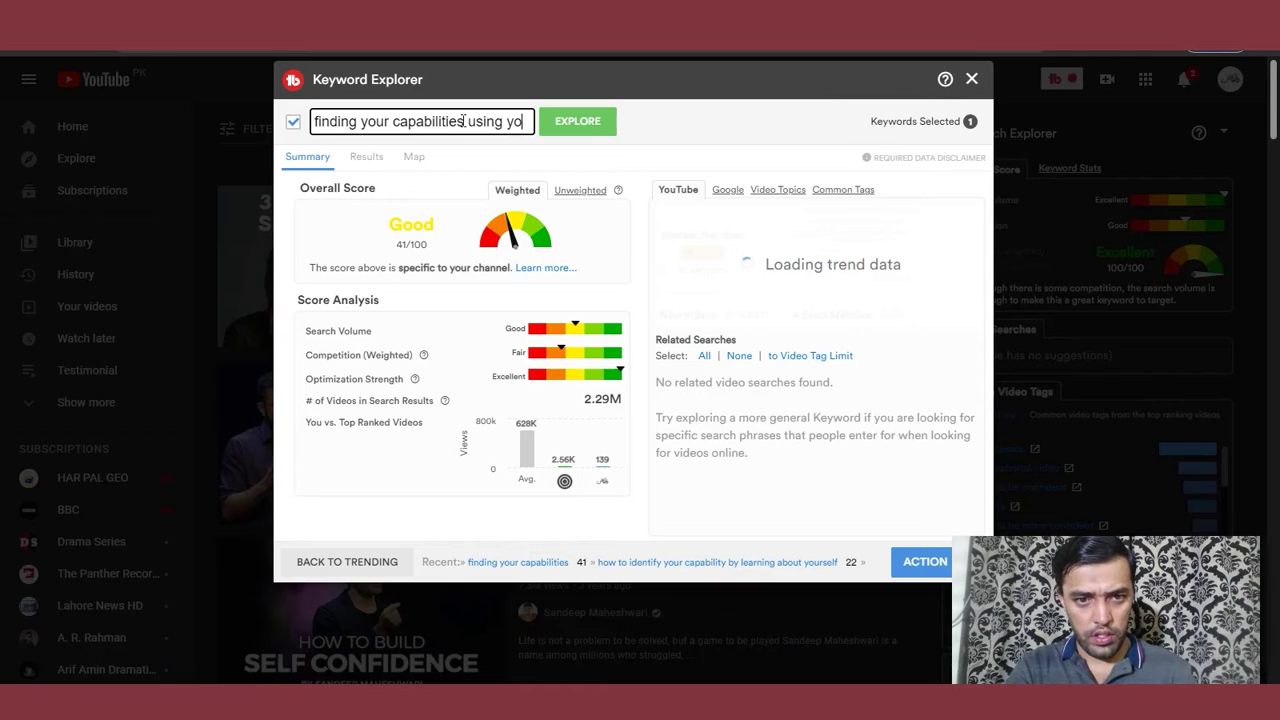
pyautogui.write('ur life')
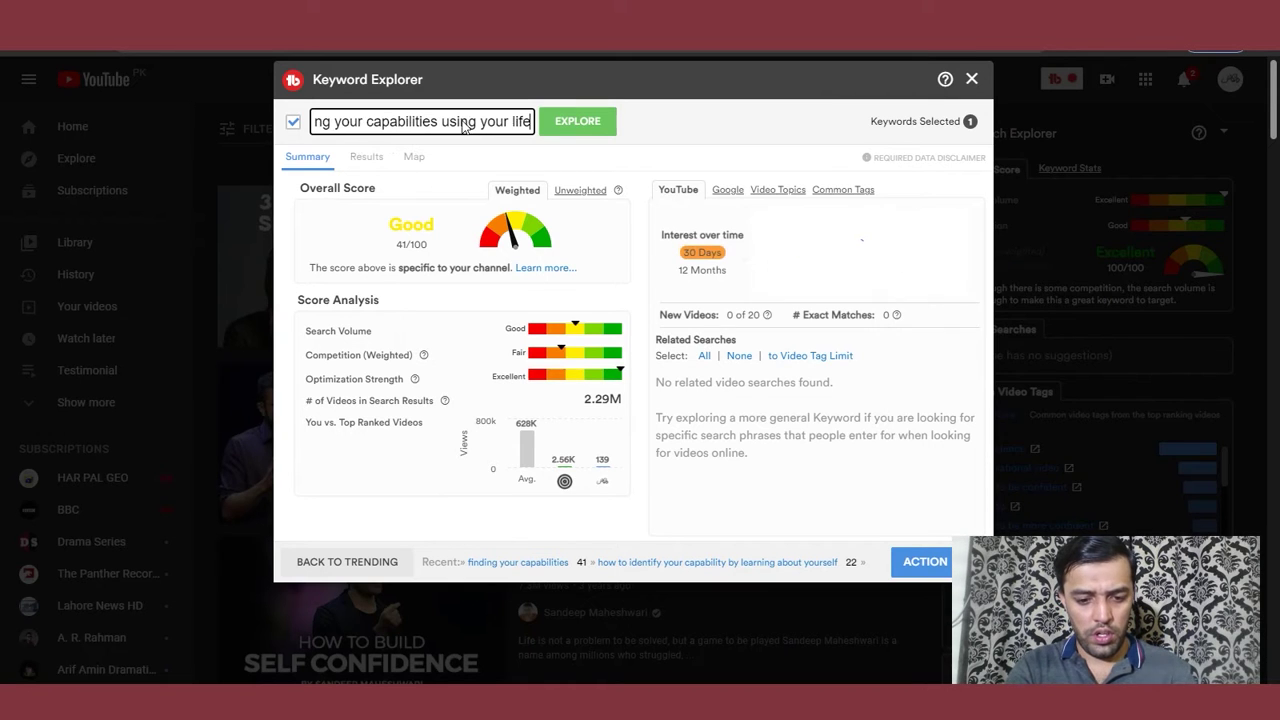
pyautogui.write(' purp')
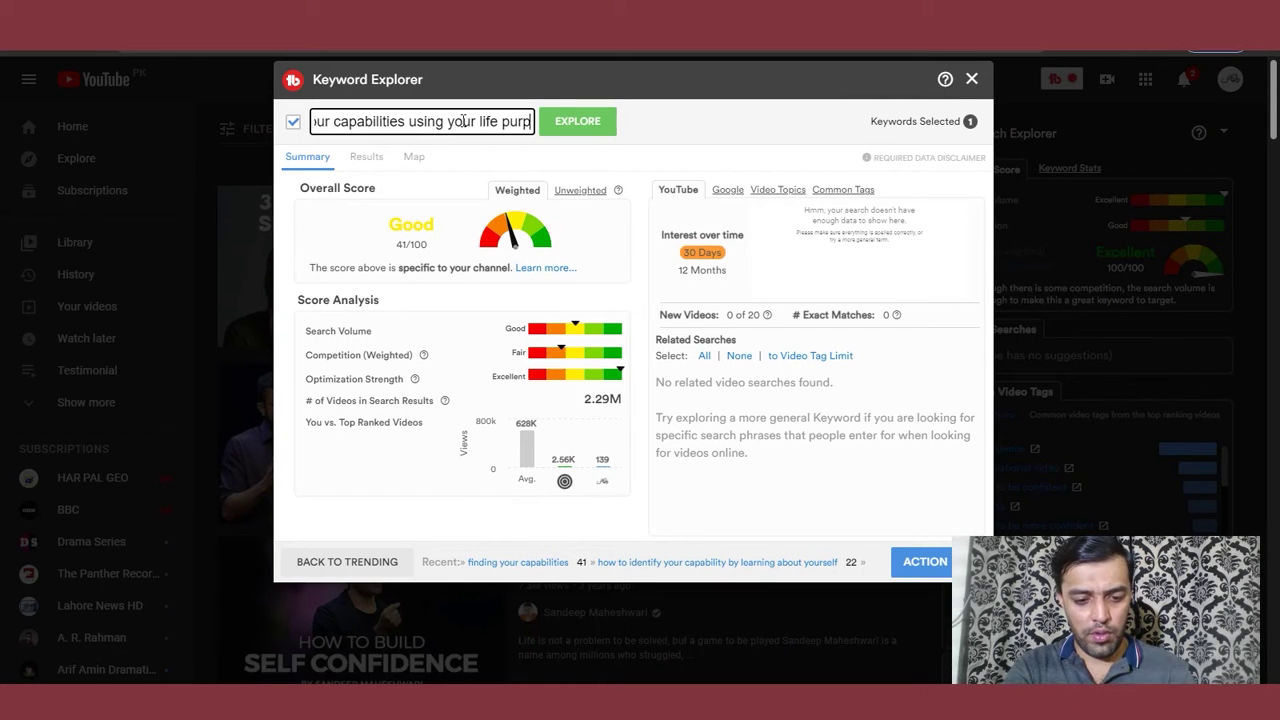
pyautogui.write('ose')
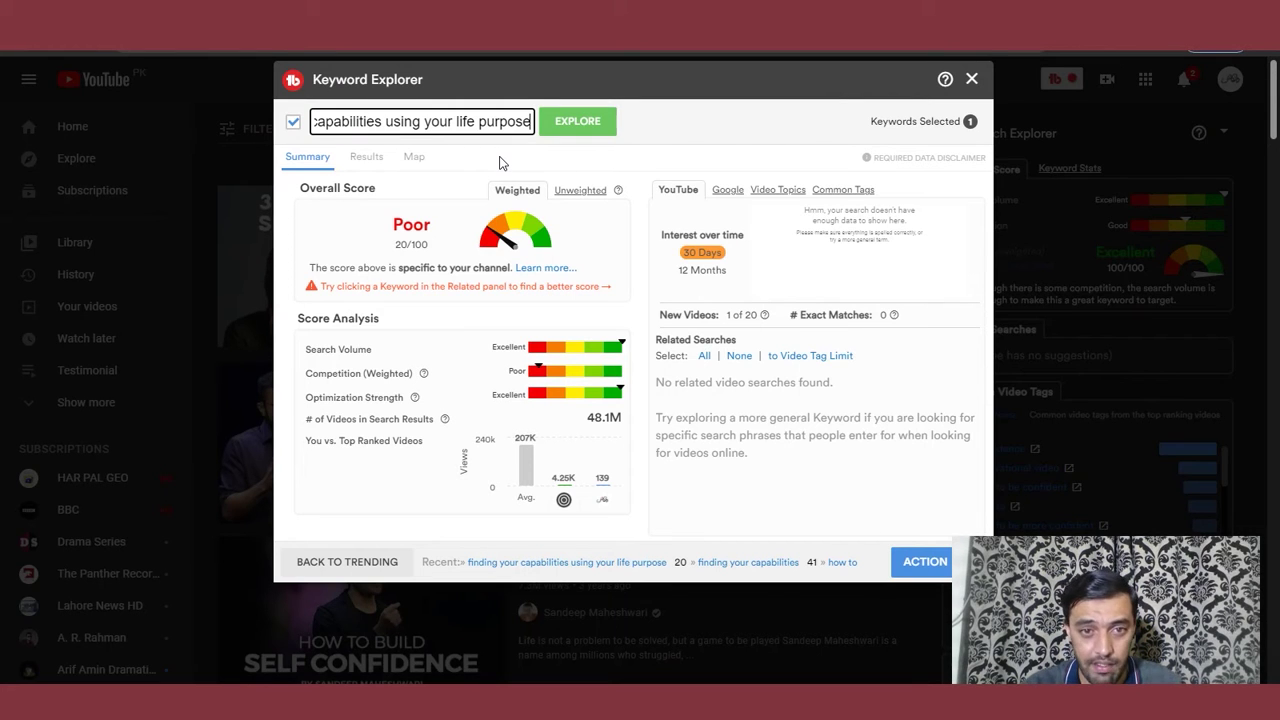
# - Change "capabilities" to "capability" in the keyword and explore "finding your capability using your life purpose"
pyautogui.press('Left')
pyautogui.press('Left')
pyautogui.press('Left')
pyautogui.press('Left')
pyautogui.press('Left')
pyautogui.press('Left')
pyautogui.press('Left')
pyautogui.press('Left')
pyautogui.press('Left')
pyautogui.press('Left')
pyautogui.press('Left')
pyautogui.press('Left')
pyautogui.press('Left')
pyautogui.press('Left')
pyautogui.press('Left')
pyautogui.press('Left')
pyautogui.press('Left')
pyautogui.press('Left')
pyautogui.press('Left')
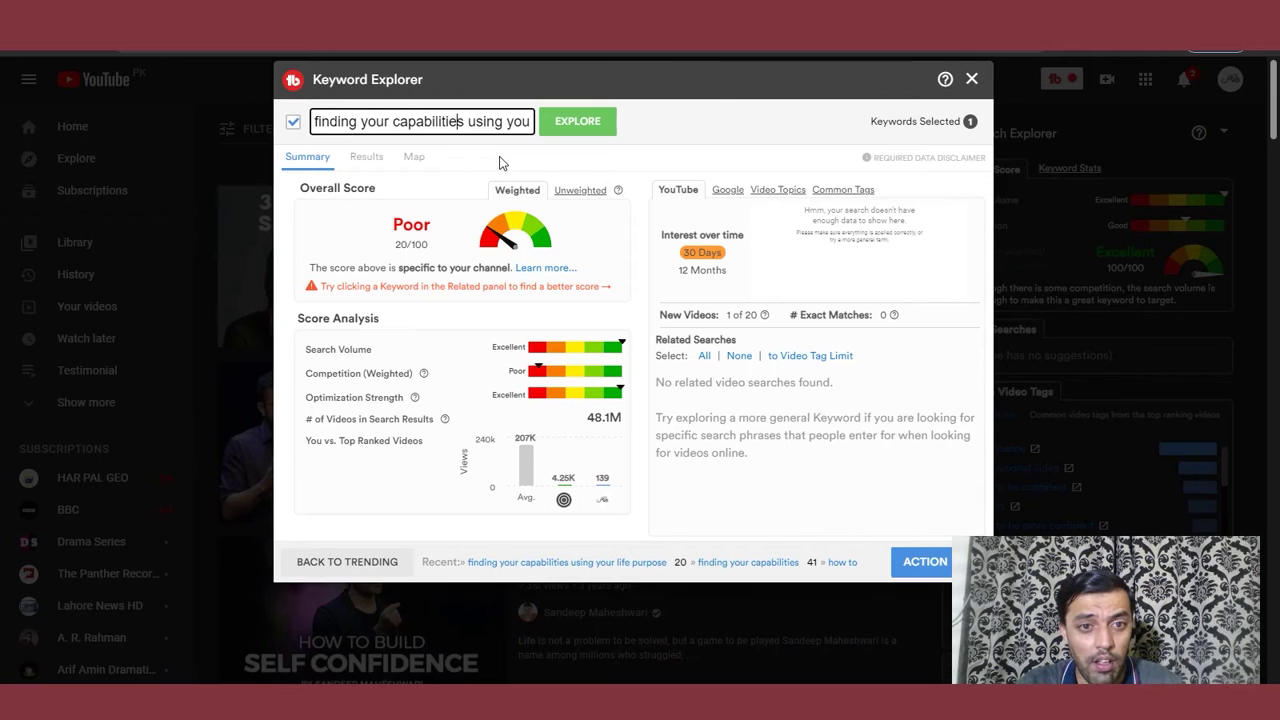
pyautogui.press('BackSpace')
pyautogui.press('BackSpace')
pyautogui.press('BackSpace')
pyautogui.press('BackSpace')
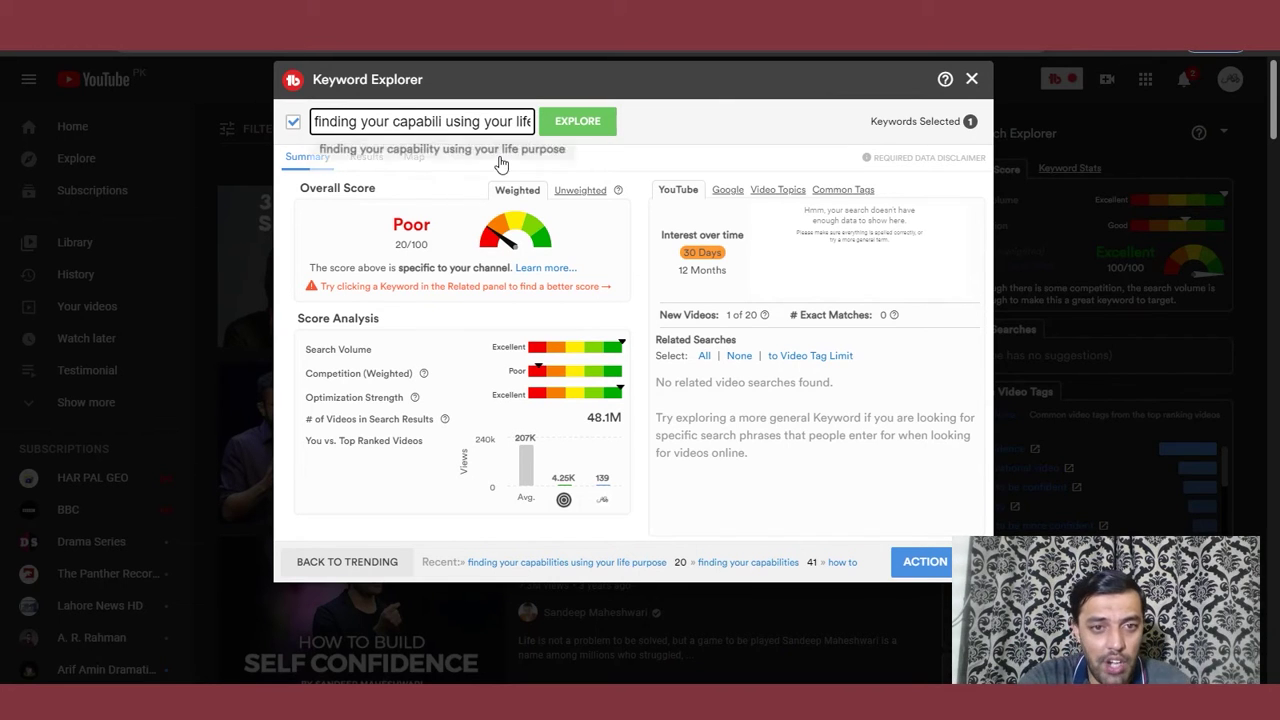
pyautogui.write('ty')
pyautogui.press('Return')
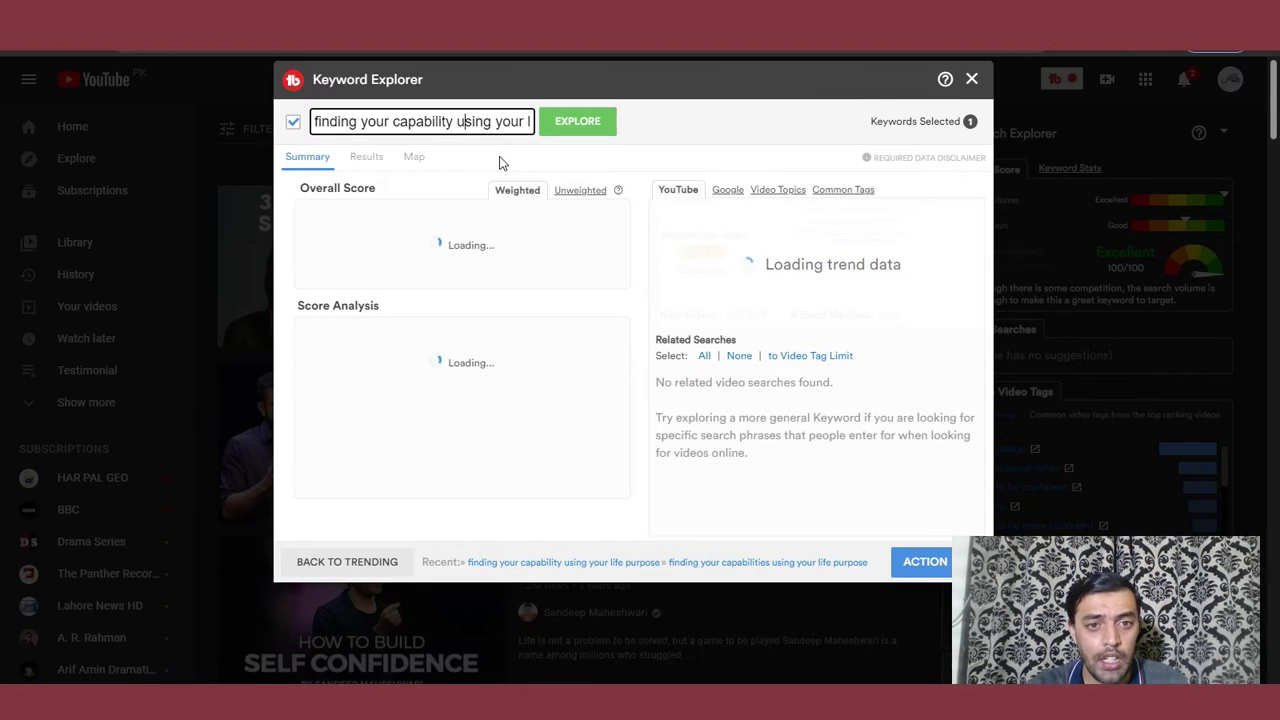
# - Copy the whole keyword phrase and paste it in YouTube Studio's video description on a new line above the bullet list
pyautogui.press('End')
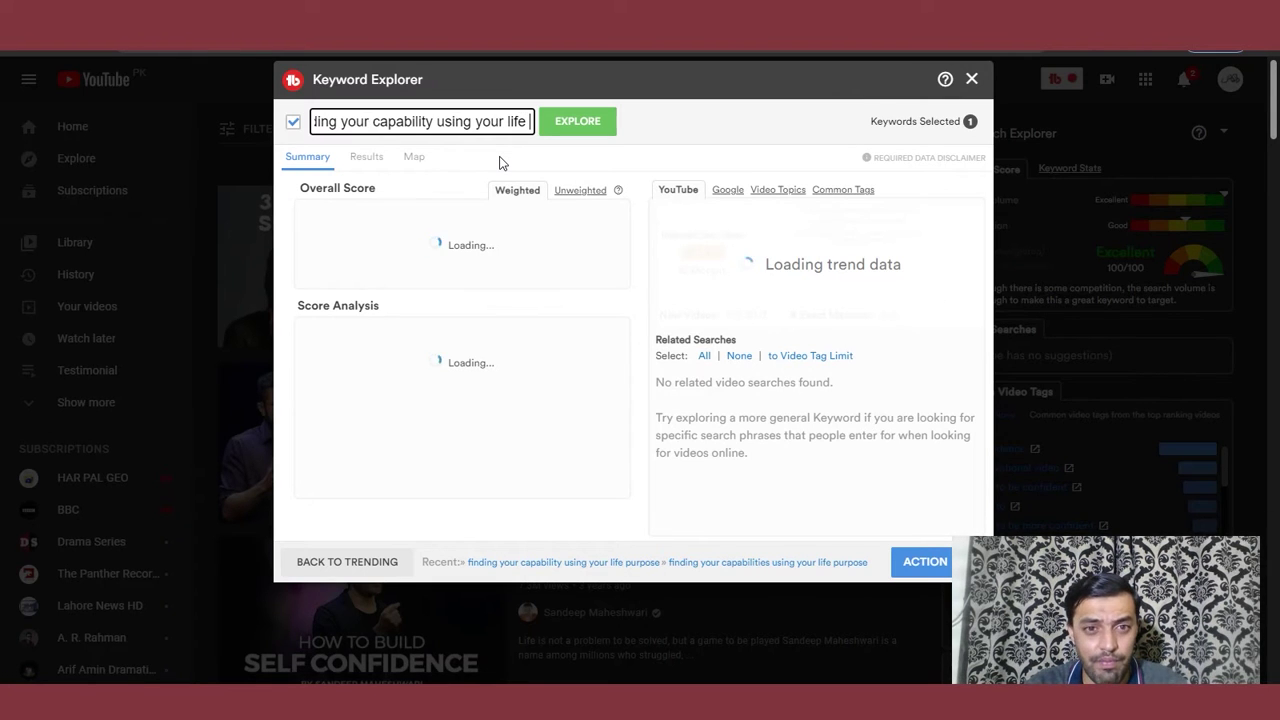
pyautogui.write('purpose')
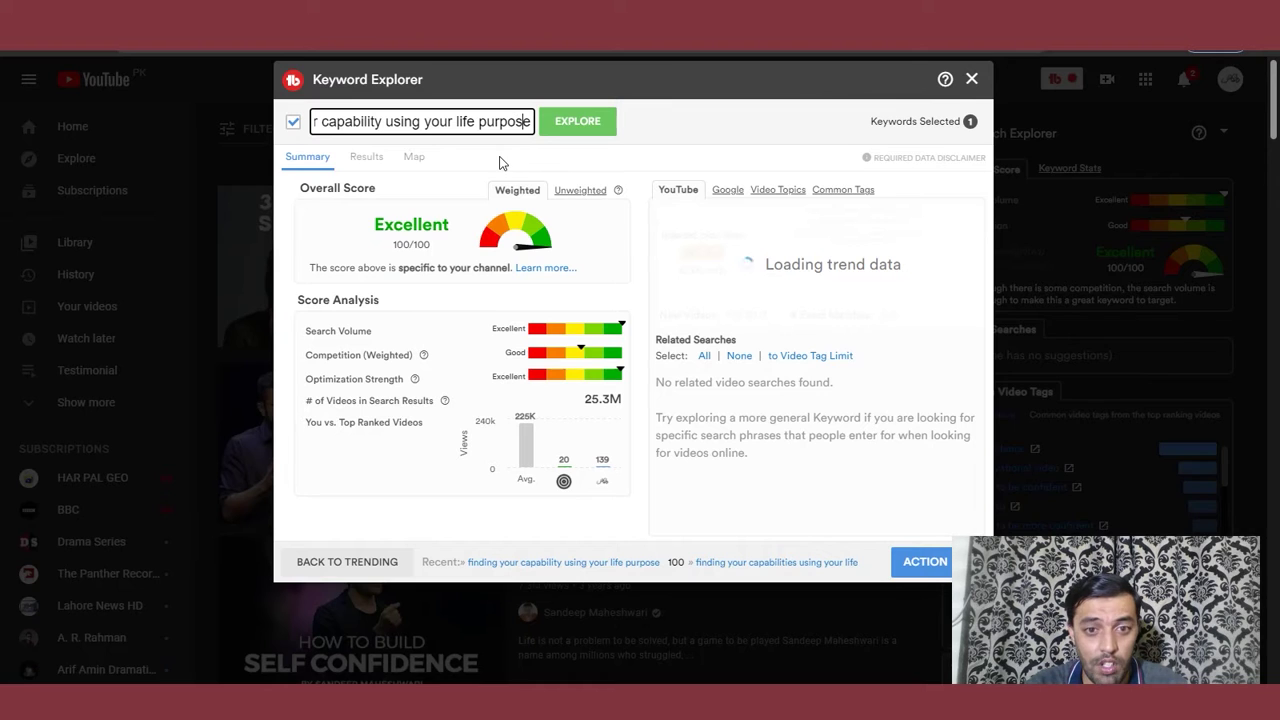
pyautogui.hotkey('ctrl', 'Left')
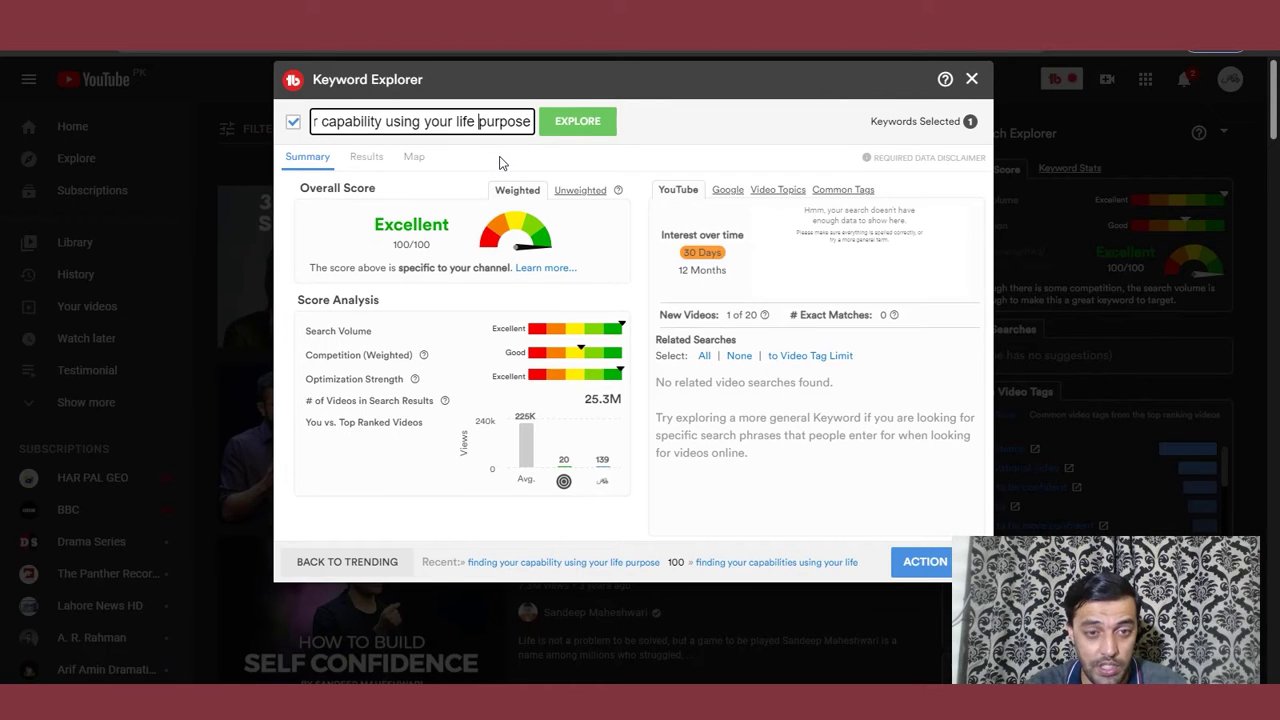
pyautogui.hotkey('ctrl', 'Left')
pyautogui.hotkey('ctrl', 'Left')
pyautogui.hotkey('ctrl', 'Left')
pyautogui.hotkey('ctrl', 'shift', 'Right')
pyautogui.hotkey('ctrl', 'shift', 'Right')
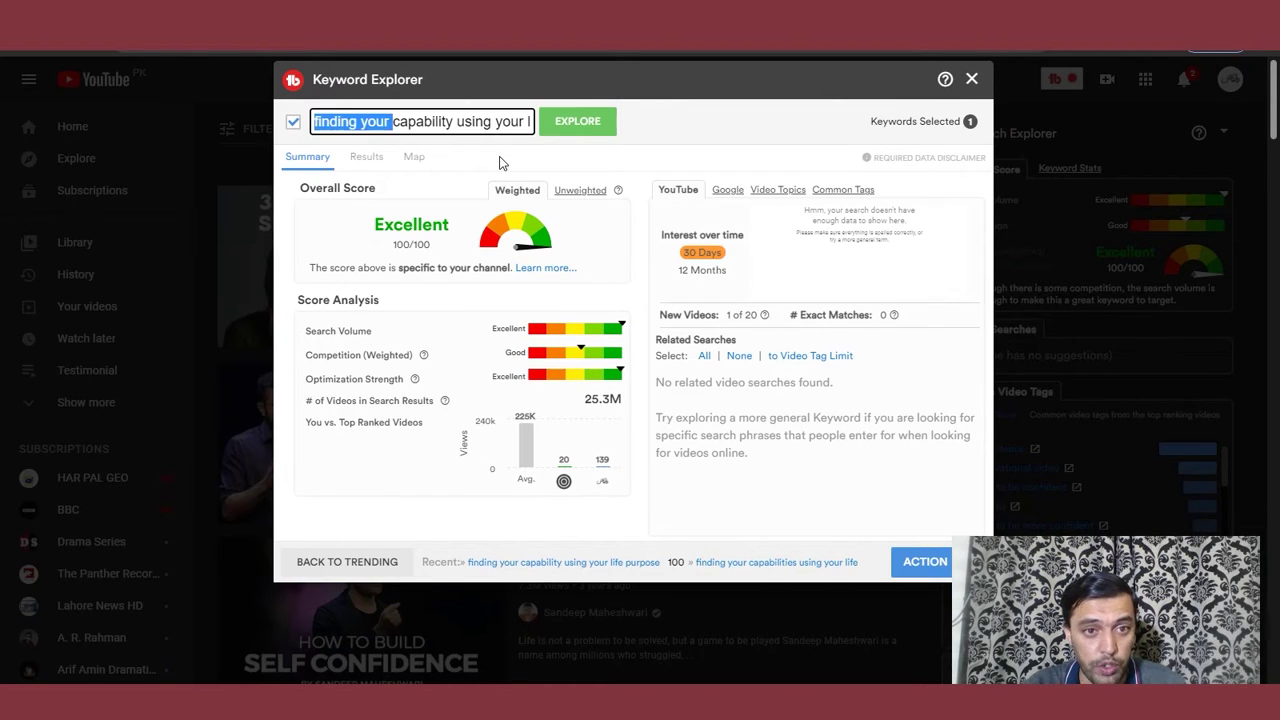
pyautogui.hotkey('ctrl', 'shift', 'Right')
pyautogui.hotkey('ctrl', 'shift', 'Right')
pyautogui.hotkey('ctrl', 'shift', 'Right')
pyautogui.hotkey('ctrl', 'shift', 'Right')
pyautogui.hotkey('ctrl', 'shift', 'Right')
pyautogui.hotkey('ctrl', 'x')
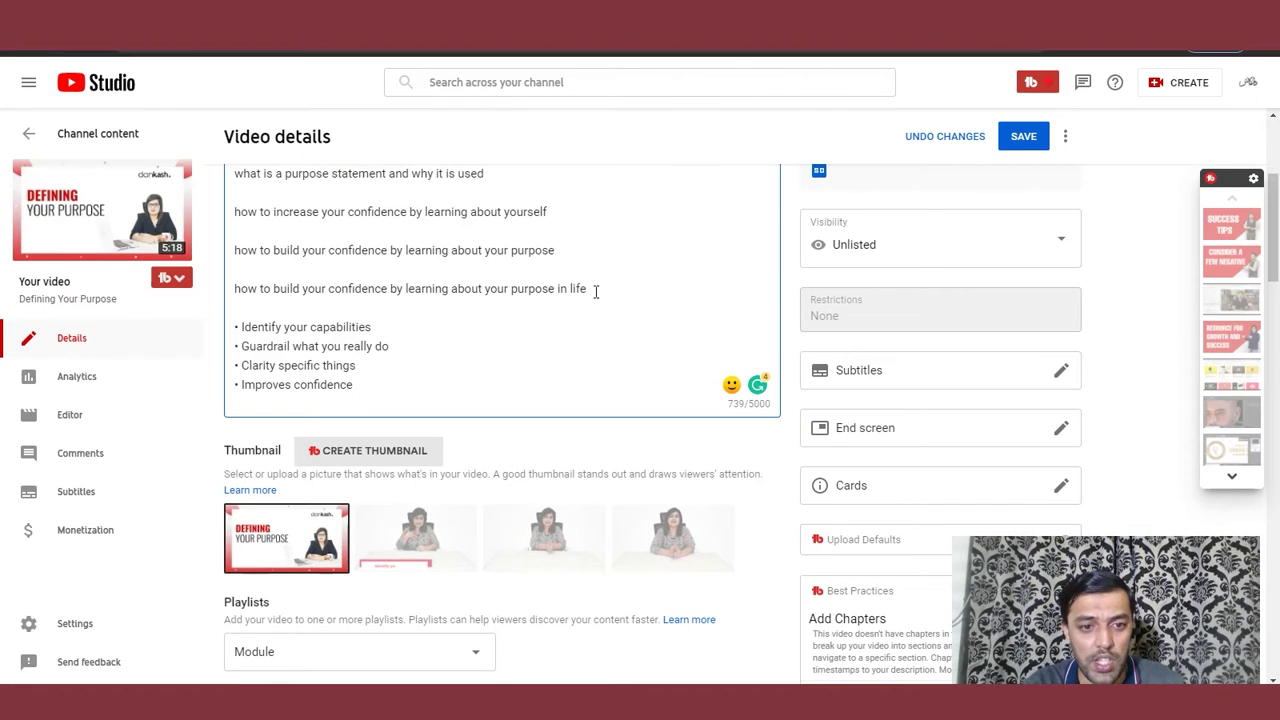
pyautogui.press('Return')
pyautogui.press('Return')
pyautogui.hotkey('ctrl', 'v')
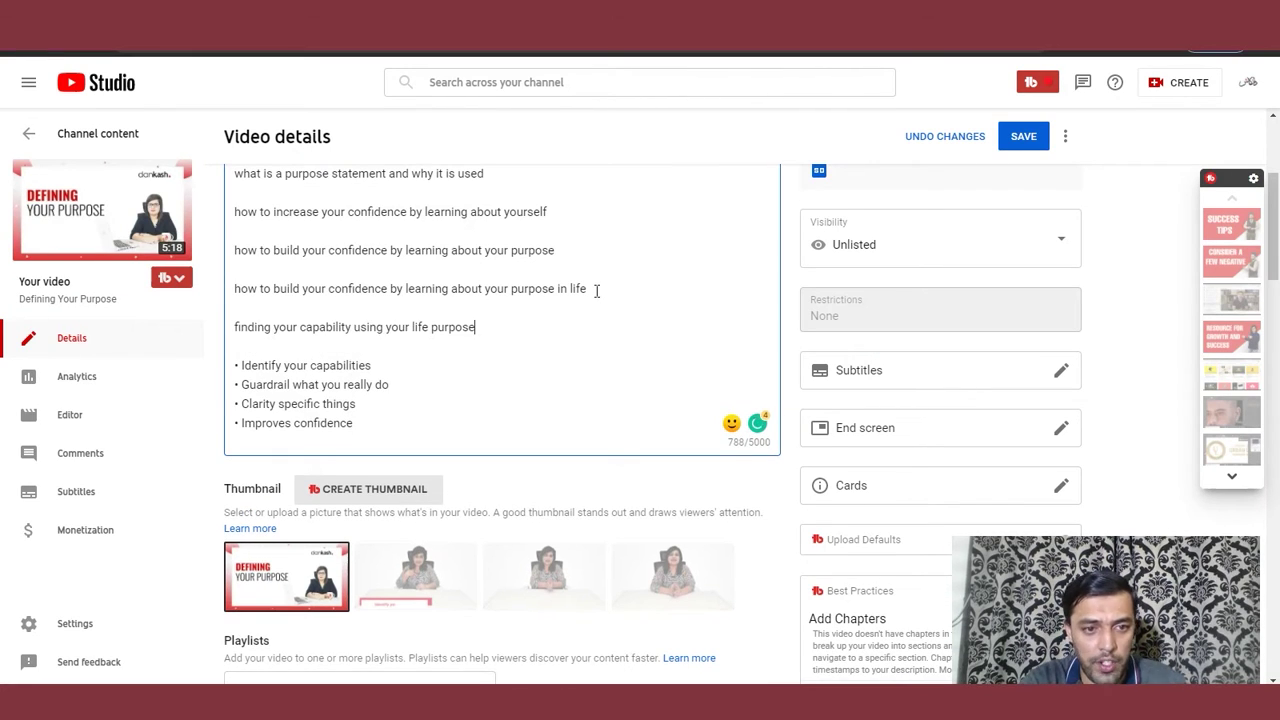
# - Add "finding your capability using your life purpose" to the video's tags
pyautogui.scroll(-10, 536, 375)
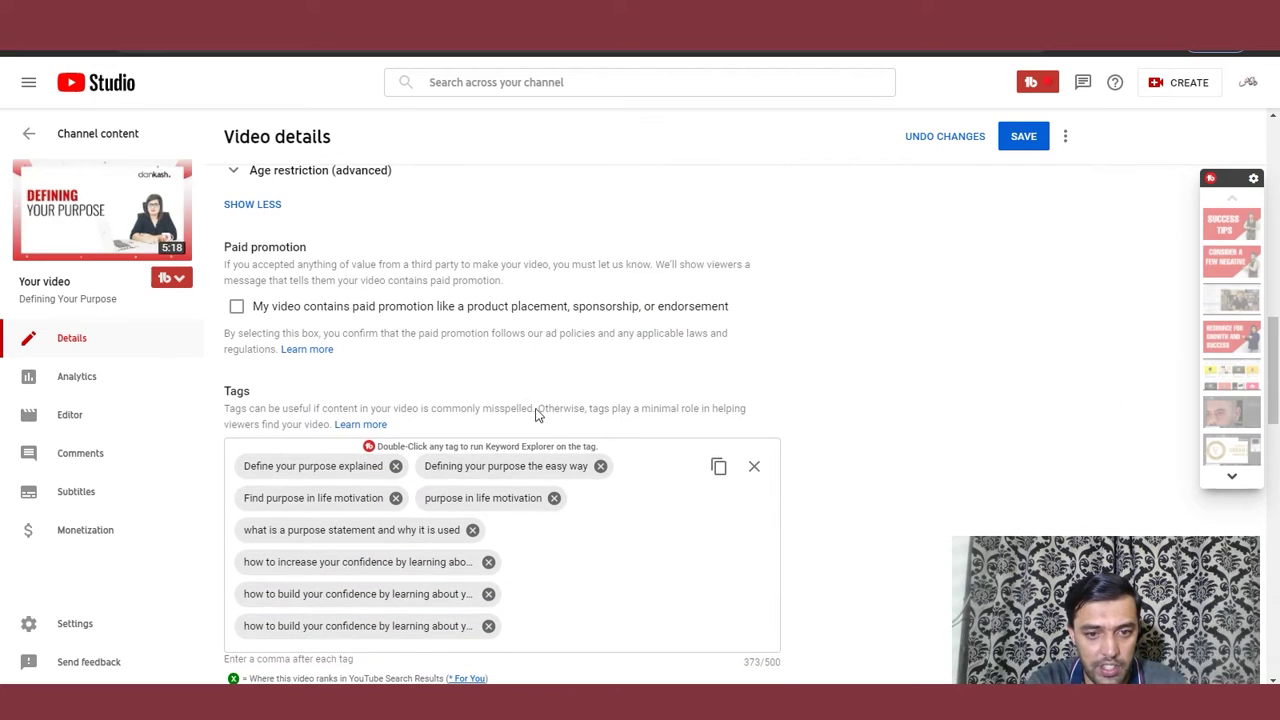
pyautogui.click(549, 617)
pyautogui.hotkey('ctrl', 'v')
pyautogui.press('Return')
pyautogui.scroll(-3, 548, 617)
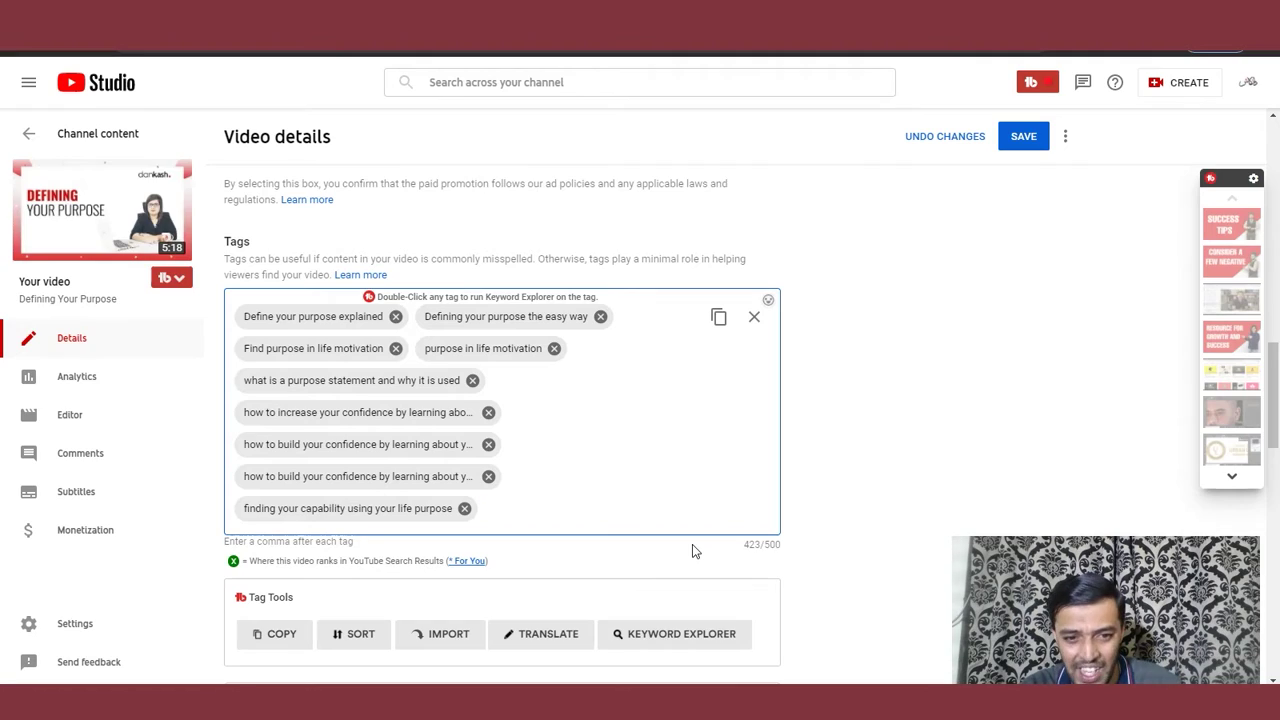
# - Add the recommended tag "how to find your passion in business" to the video's tags
pyautogui.scroll(4, 856, 427)
pyautogui.scroll(4, 856, 427)
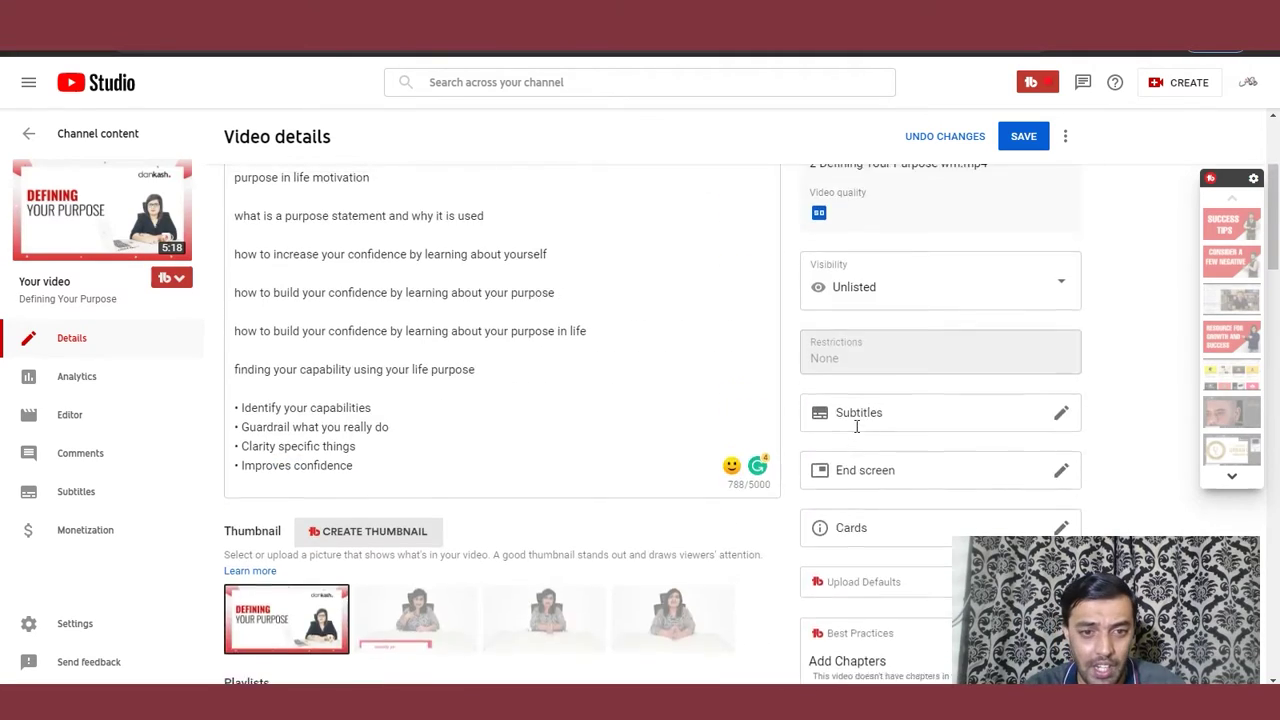
pyautogui.scroll(-8, 856, 430)
pyautogui.scroll(-1, 856, 432)
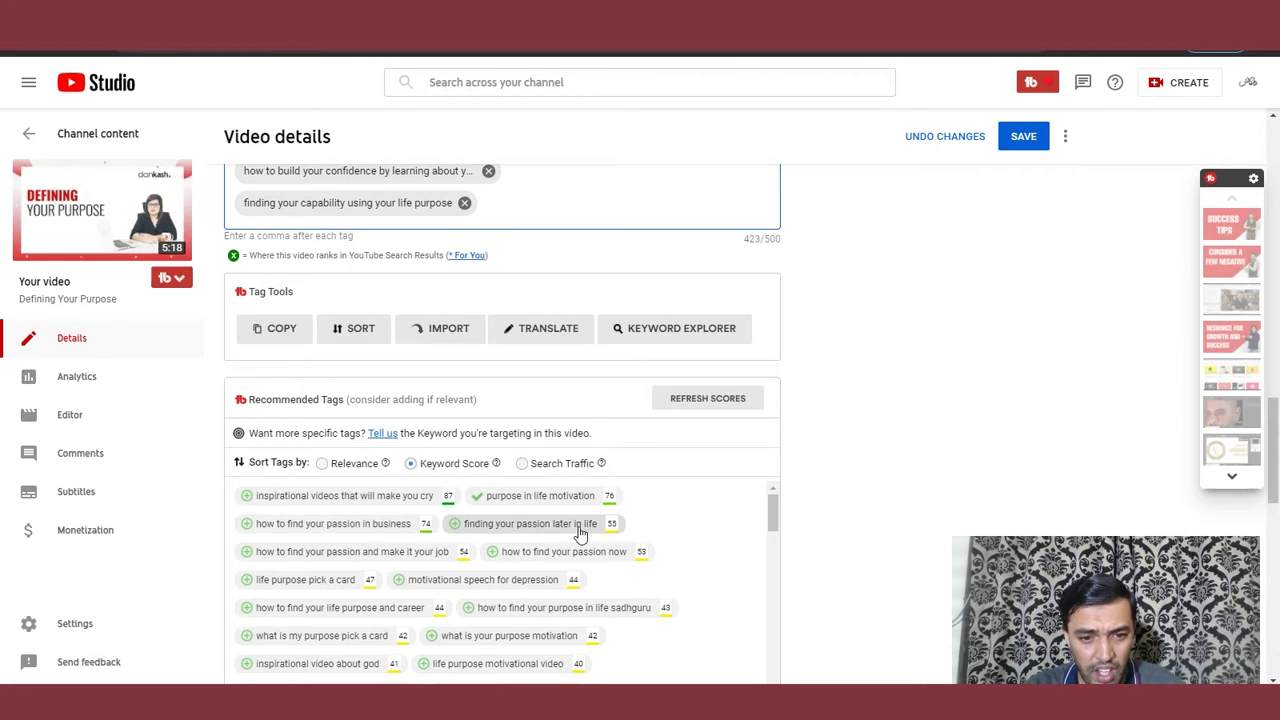
pyautogui.click(328, 528)
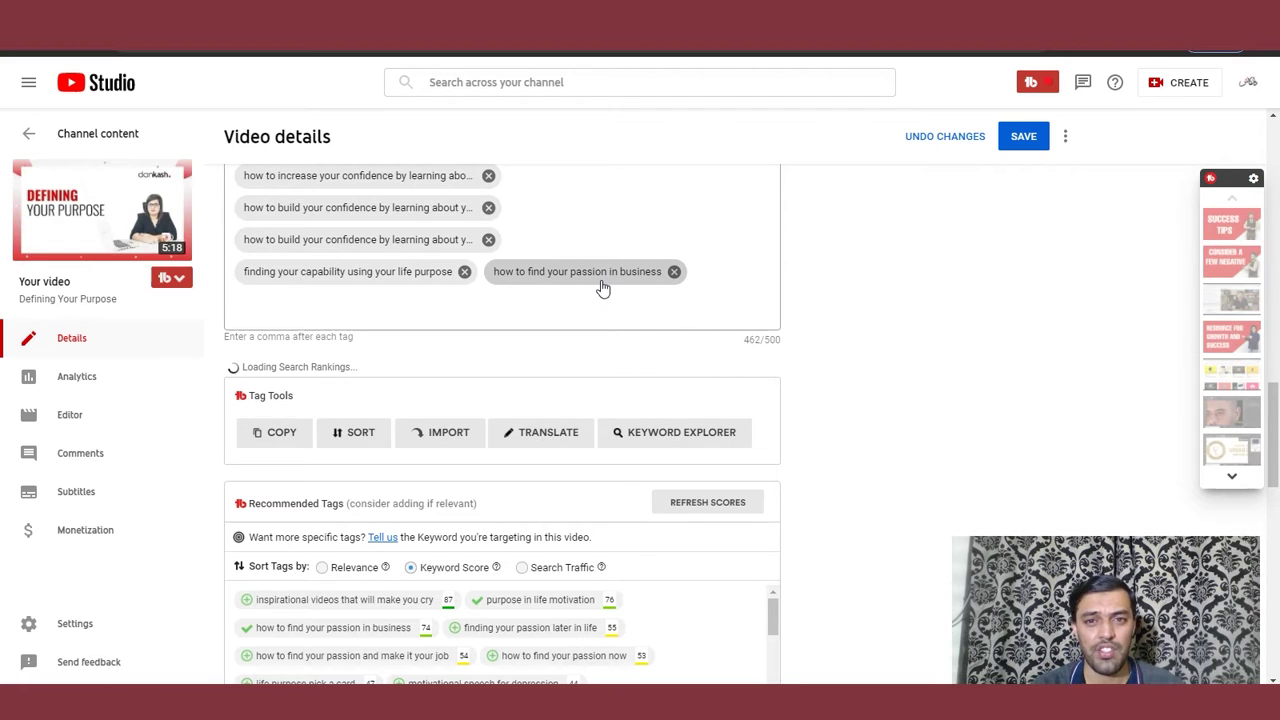
# - Open the new passion tag in Keyword Explorer, reword it to "how to find your passion using your life purpose", and explore it
pyautogui.click(601, 283)
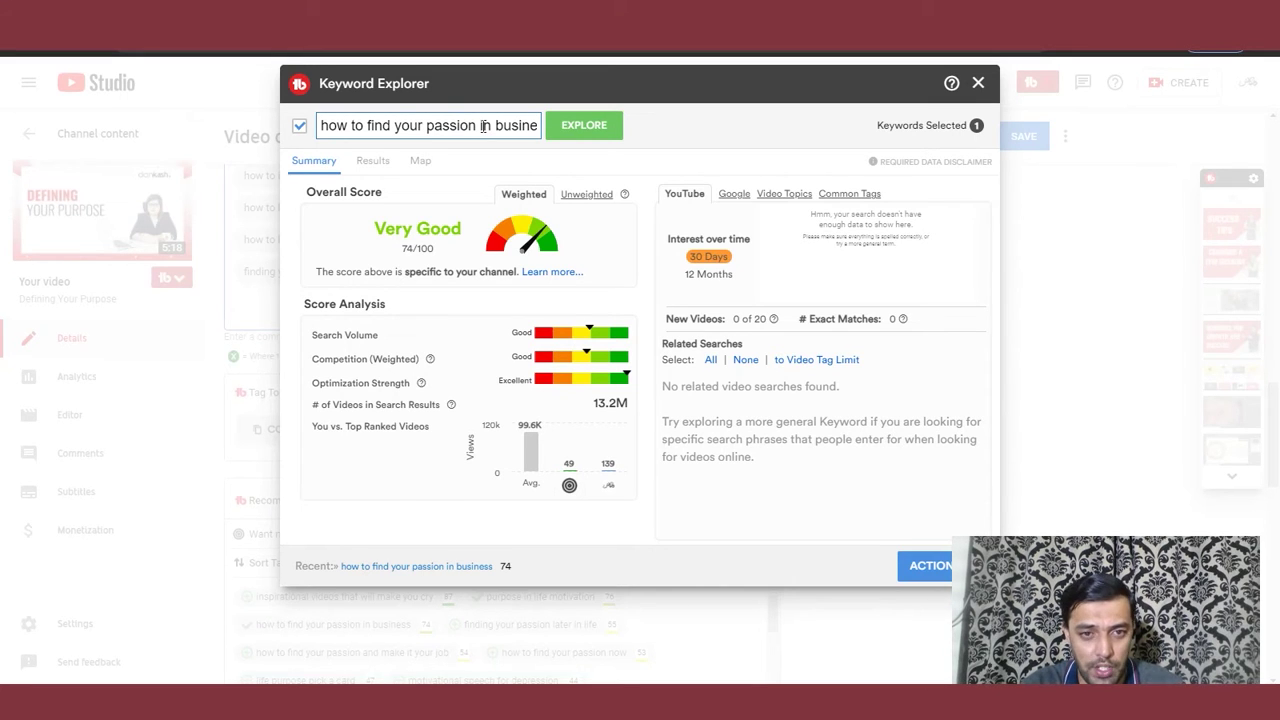
pyautogui.click(481, 126)
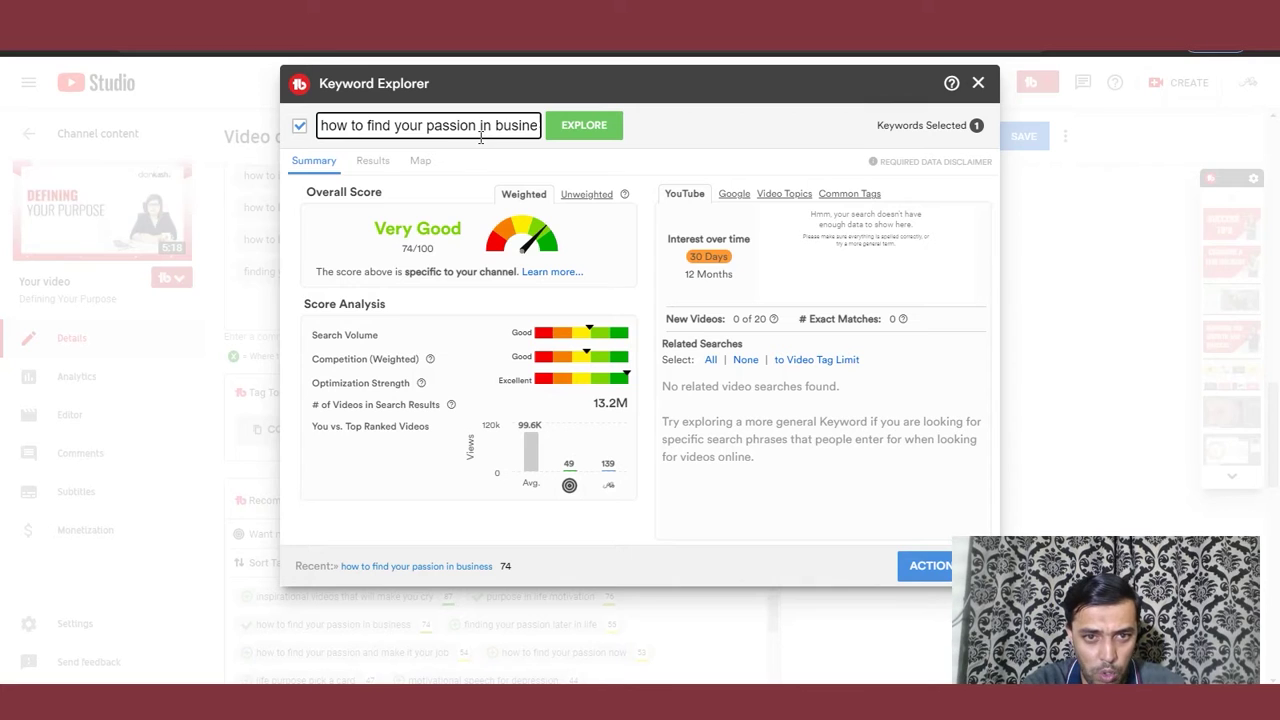
pyautogui.hotkey('shift', 'Right')
pyautogui.hotkey('shift', 'Right')
pyautogui.hotkey('shift', 'Right')
pyautogui.hotkey('shift', 'Right')
pyautogui.hotkey('shift', 'Right')
pyautogui.hotkey('shift', 'Right')
pyautogui.hotkey('shift', 'Right')
pyautogui.hotkey('shift', 'Right')
pyautogui.hotkey('shift', 'Right')
pyautogui.hotkey('shift', 'Right')
pyautogui.hotkey('shift', 'Right')
pyautogui.press('BackSpace')
pyautogui.write('u')
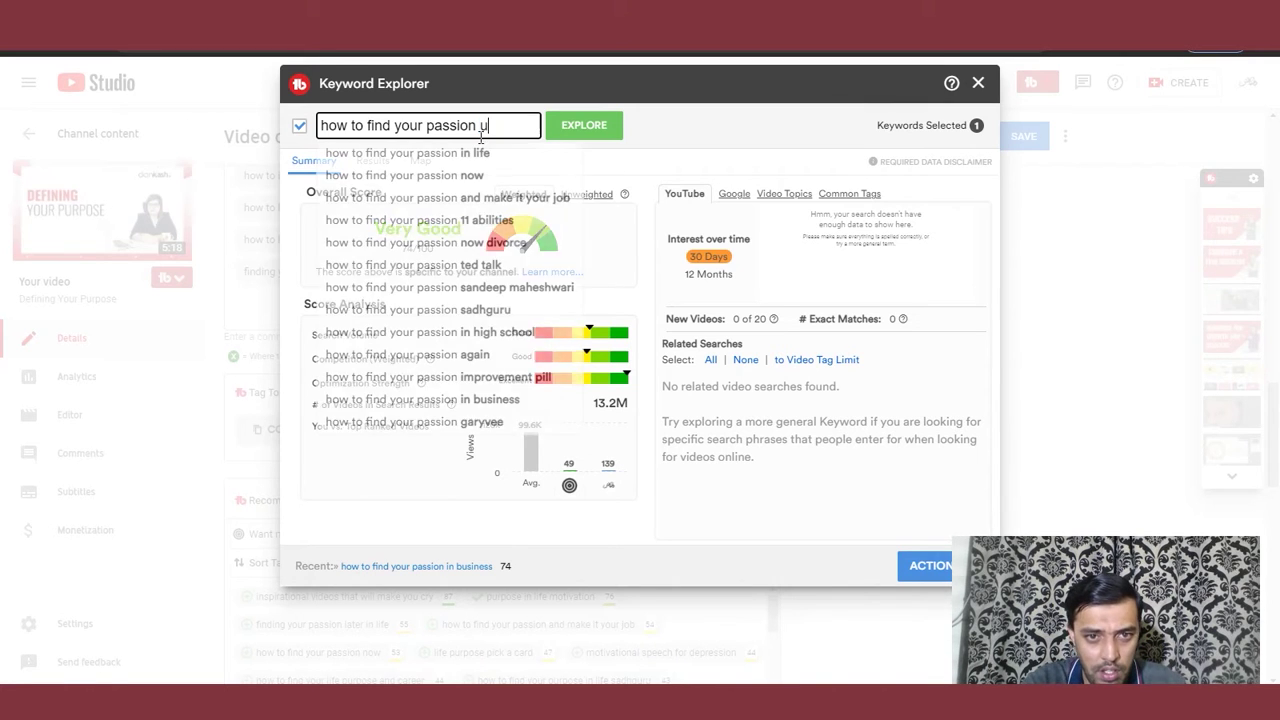
pyautogui.write('sing yo')
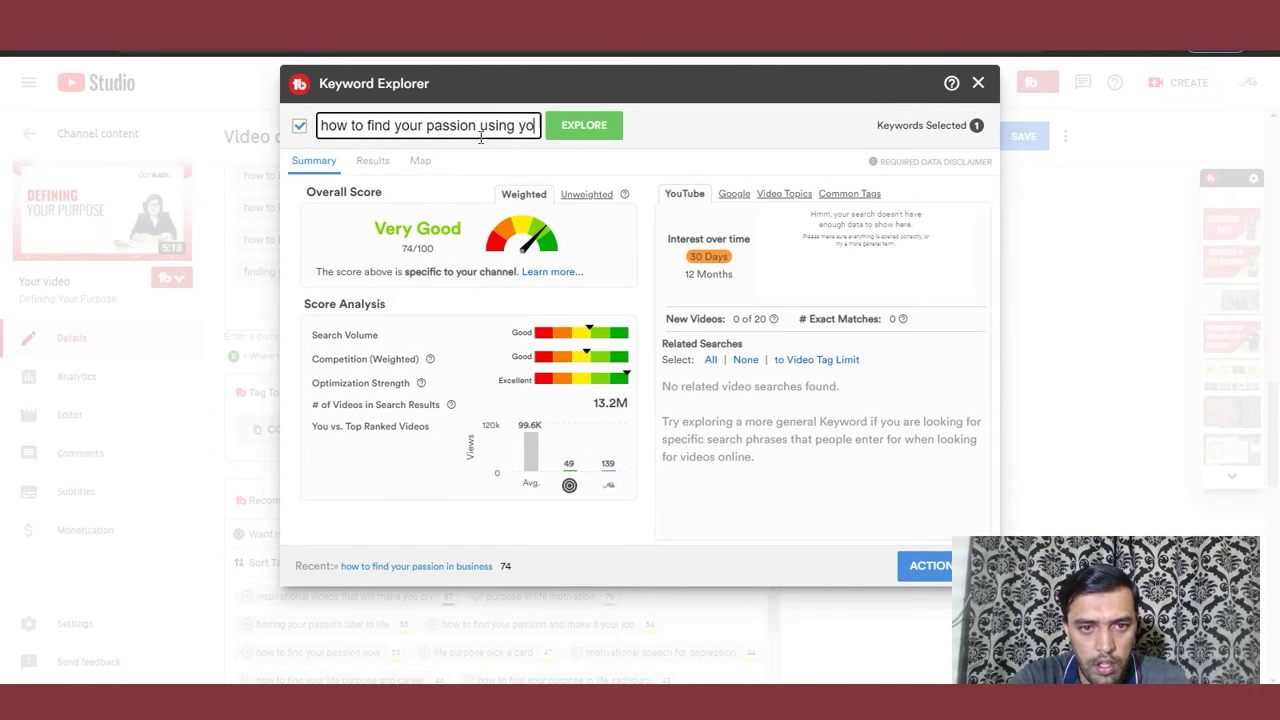
pyautogui.write('ur life pu')
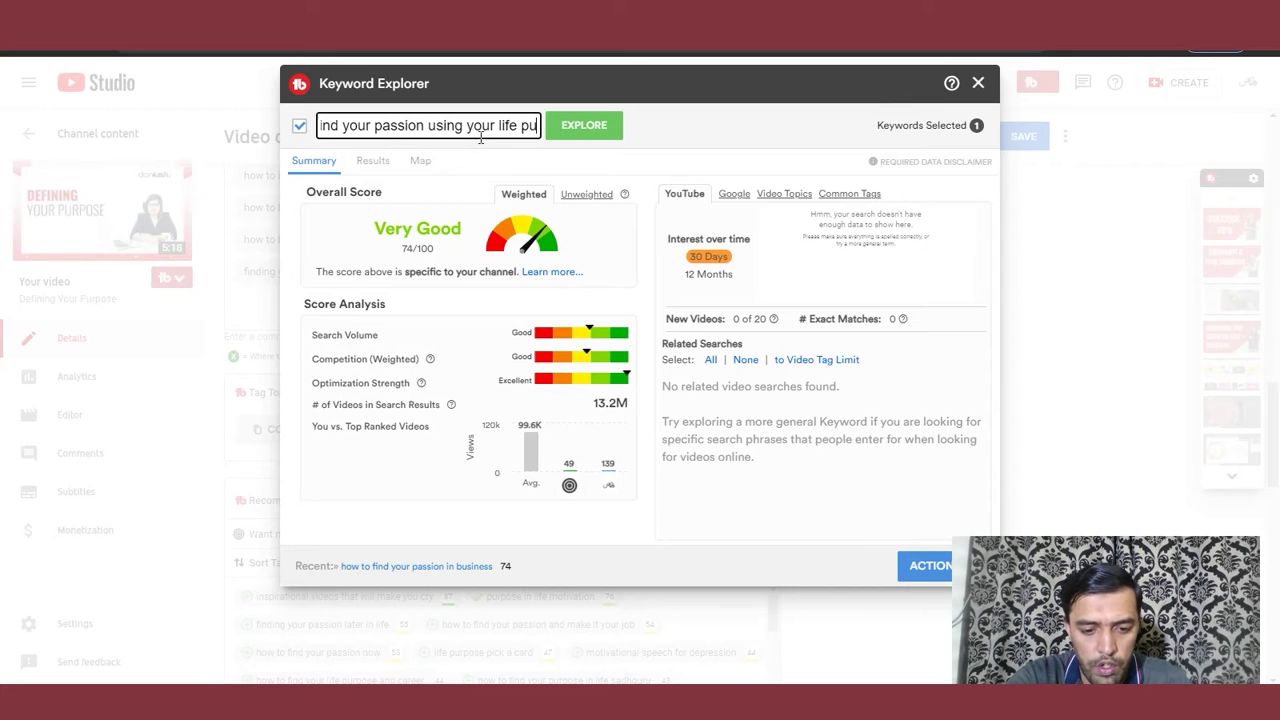
pyautogui.write('rpose')
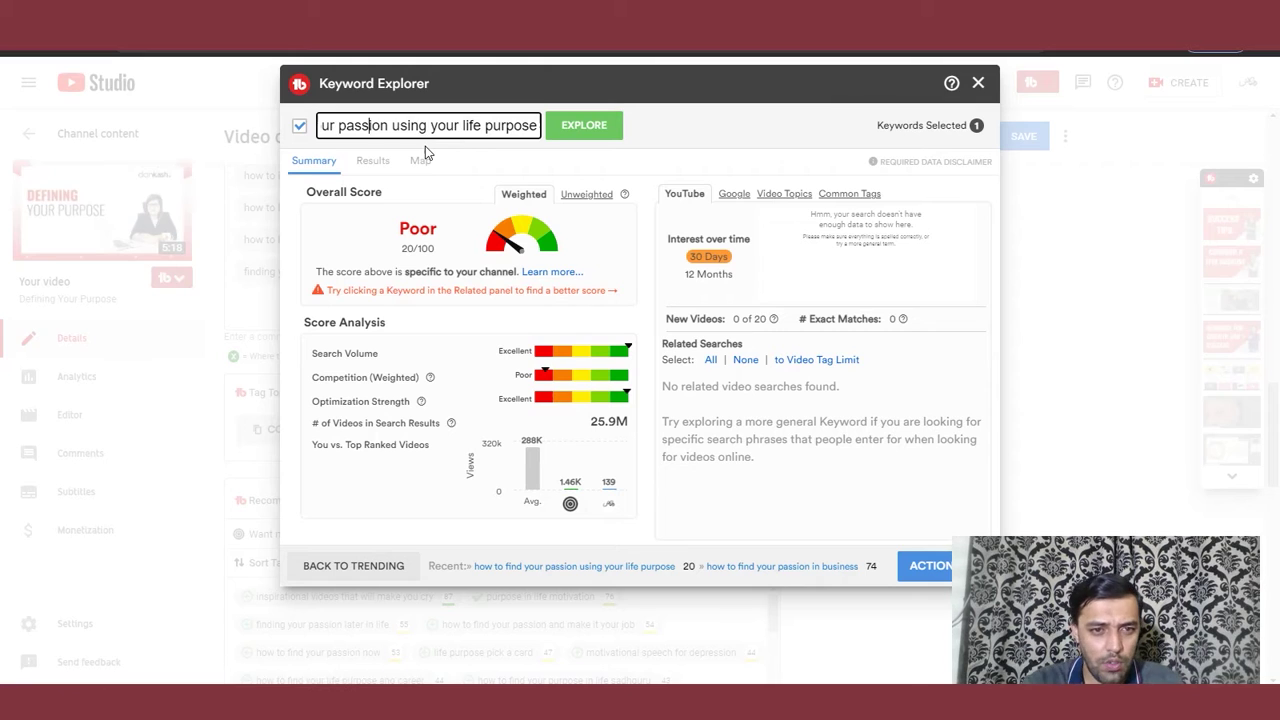
# - Replace "find" with "identify" in the keyword and explore "how to identify your passion using your life purpose"
pyautogui.press('Left')
pyautogui.press('Left')
pyautogui.press('Left')
pyautogui.press('Left')
pyautogui.press('Left')
pyautogui.press('Left')
pyautogui.press('Left')
pyautogui.press('Left')
pyautogui.press('Left')
pyautogui.press('Left')
pyautogui.press('Left')
pyautogui.press('Left')
pyautogui.press('Left')
pyautogui.press('Left')
pyautogui.press('Left')
pyautogui.press('Left')
pyautogui.press('Left')
pyautogui.press('Left')
pyautogui.press('Left')
pyautogui.press('Left')
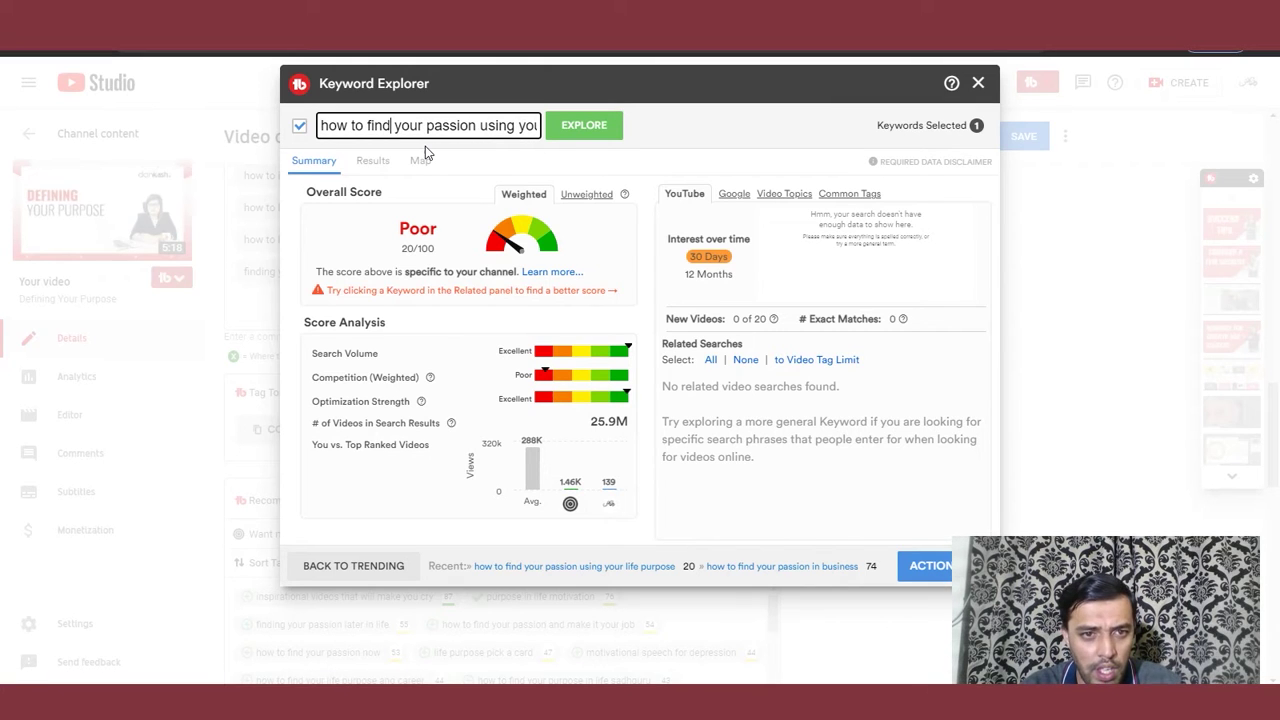
pyautogui.press('BackSpace')
pyautogui.press('BackSpace')
pyautogui.press('BackSpace')
pyautogui.press('BackSpace')
pyautogui.write('ident')
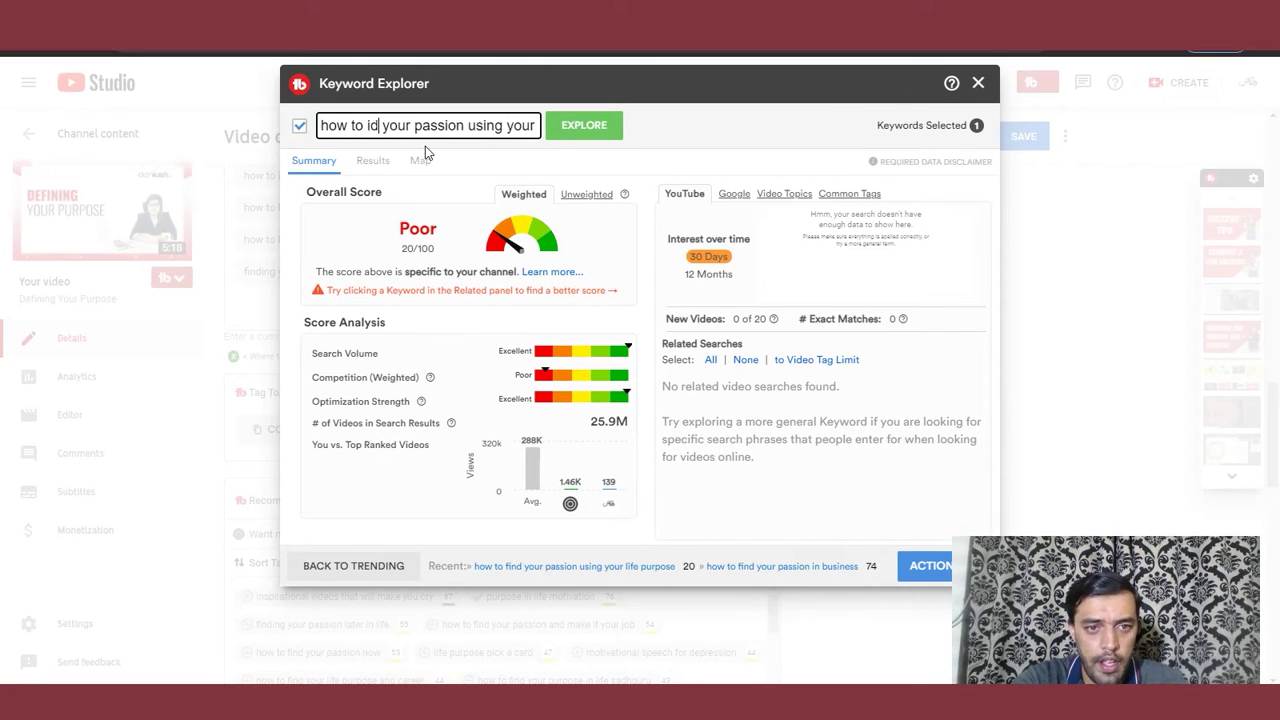
pyautogui.write('ify')
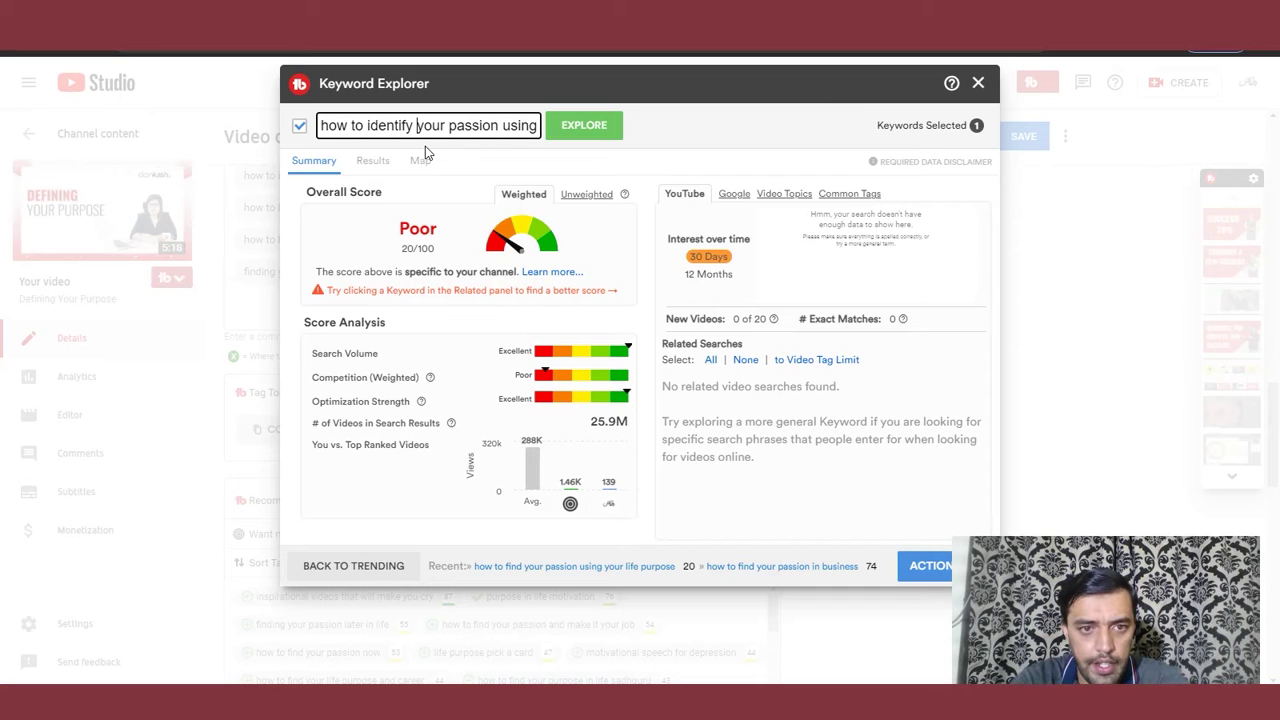
pyautogui.press('Right')
pyautogui.press('Right')
pyautogui.press('Right')
pyautogui.press('Right')
pyautogui.press('Right')
pyautogui.press('Right')
pyautogui.press('Right')
pyautogui.press('Right')
pyautogui.press('Right')
pyautogui.press('Right')
pyautogui.press('Right')
pyautogui.press('Right')
pyautogui.press('Right')
pyautogui.press('Right')
pyautogui.press('Right')
pyautogui.press('Right')
pyautogui.press('Right')
pyautogui.press('Right')
pyautogui.press('Right')
pyautogui.press('Right')
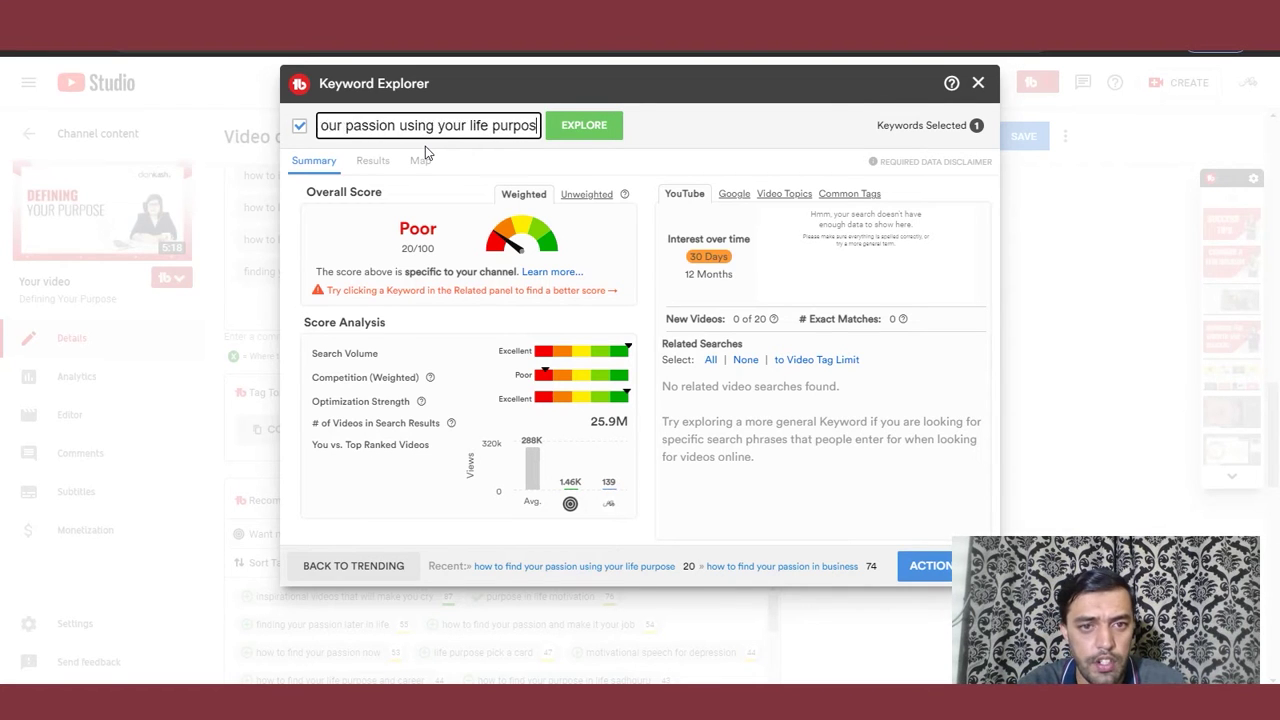
pyautogui.click(561, 129)
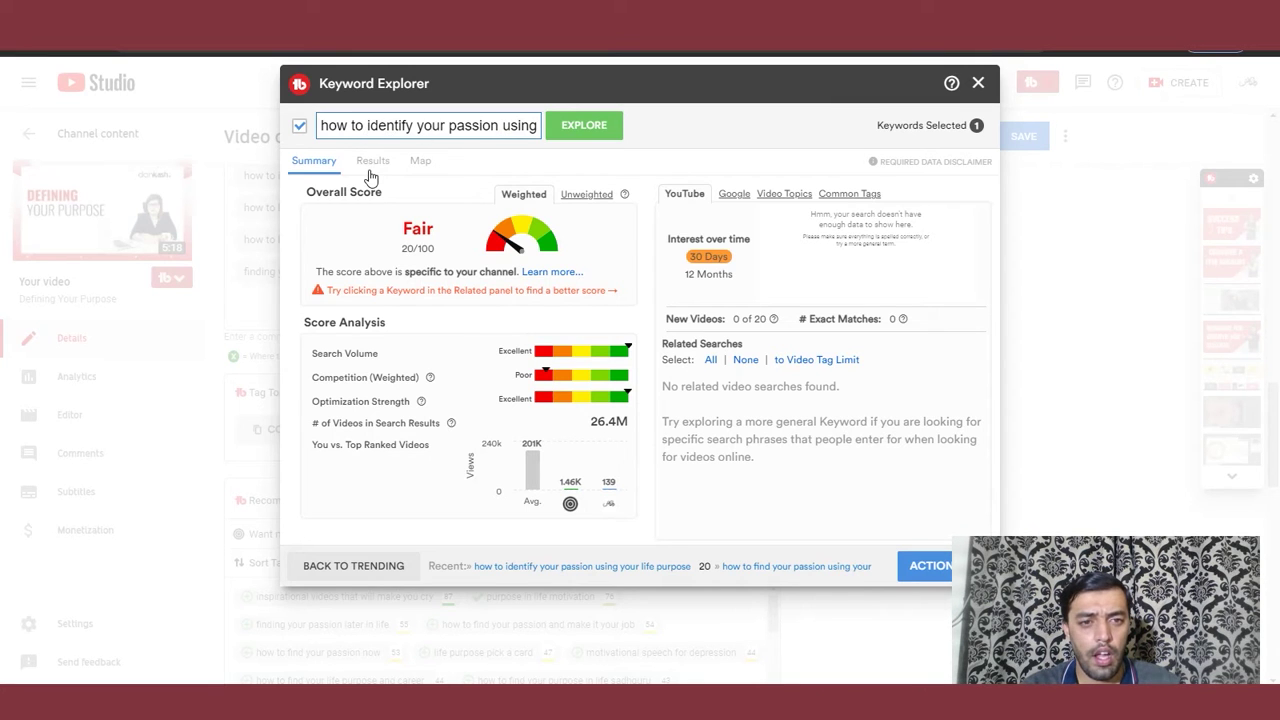
# - Reword the keyword to "identifying your passion using life purpose" and explore its score
pyautogui.press('BackSpace')
pyautogui.press('BackSpace')
pyautogui.press('BackSpace')
pyautogui.press('BackSpace')
pyautogui.press('BackSpace')
pyautogui.press('BackSpace')
pyautogui.press('BackSpace')
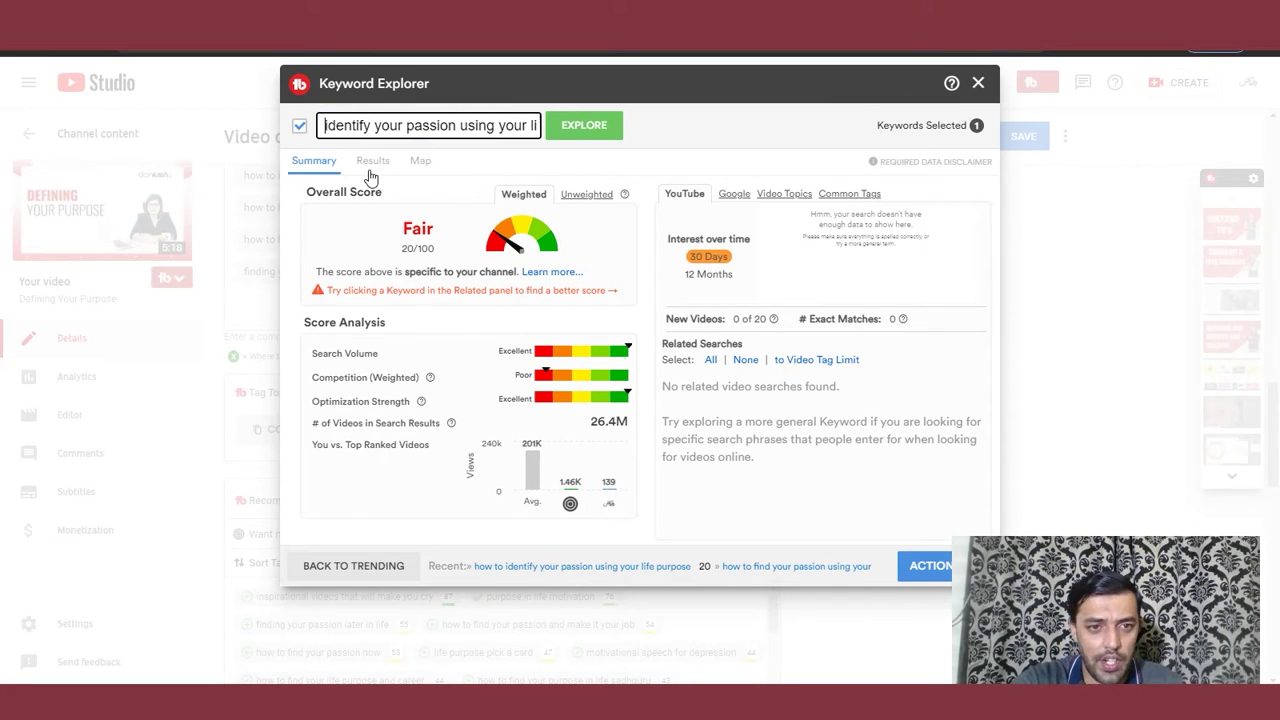
pyautogui.press('Delete')
pyautogui.write('in')
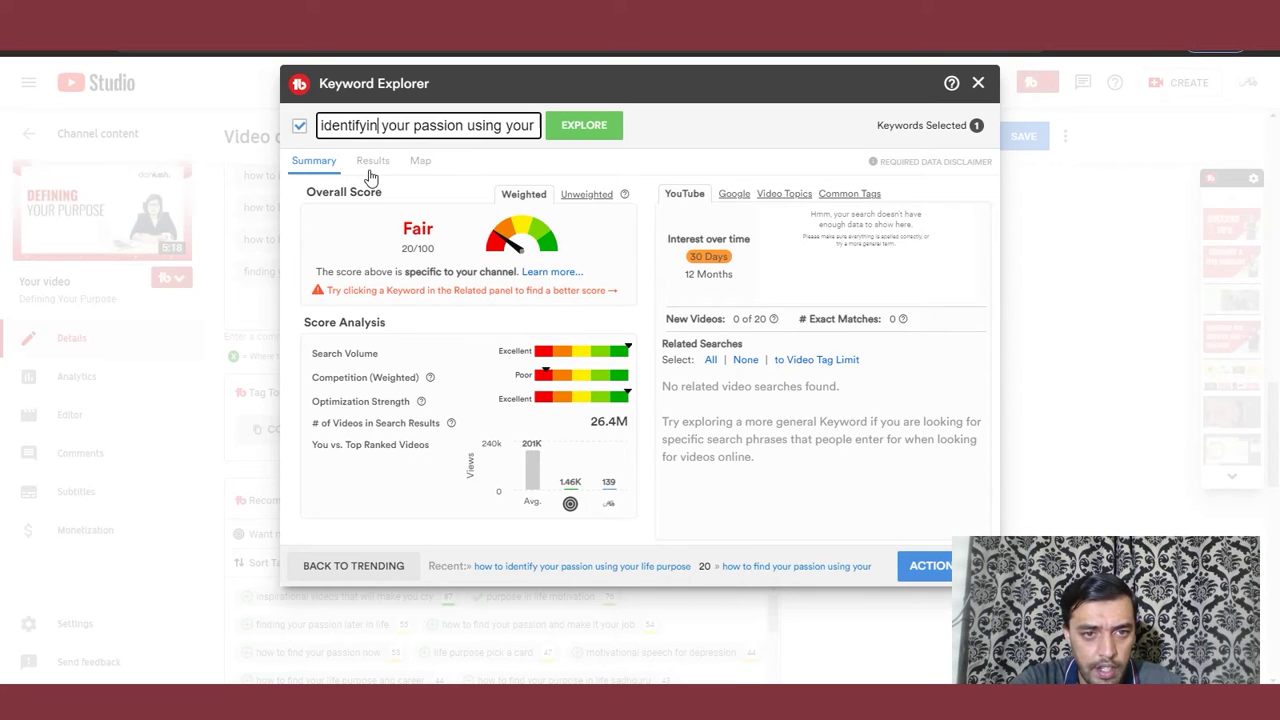
pyautogui.press('BackSpace')
pyautogui.press('BackSpace')
pyautogui.write('ng')
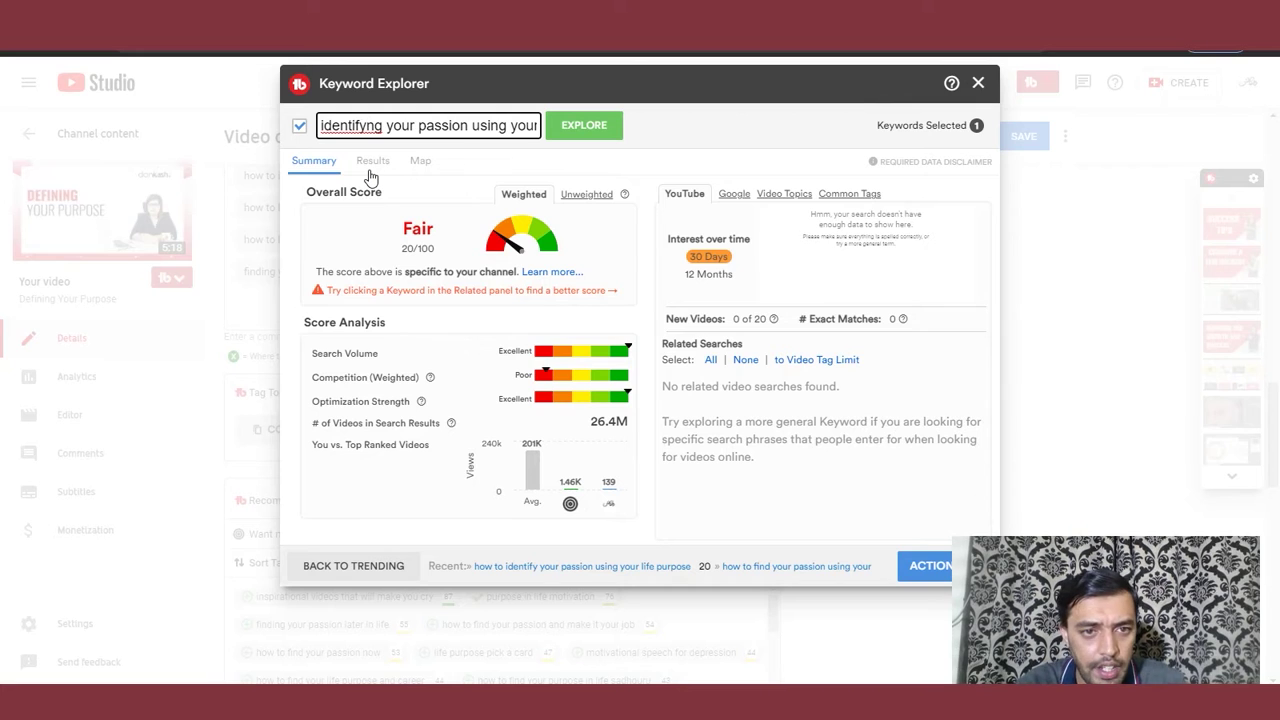
pyautogui.press('Left')
pyautogui.press('Left')
pyautogui.write('i')
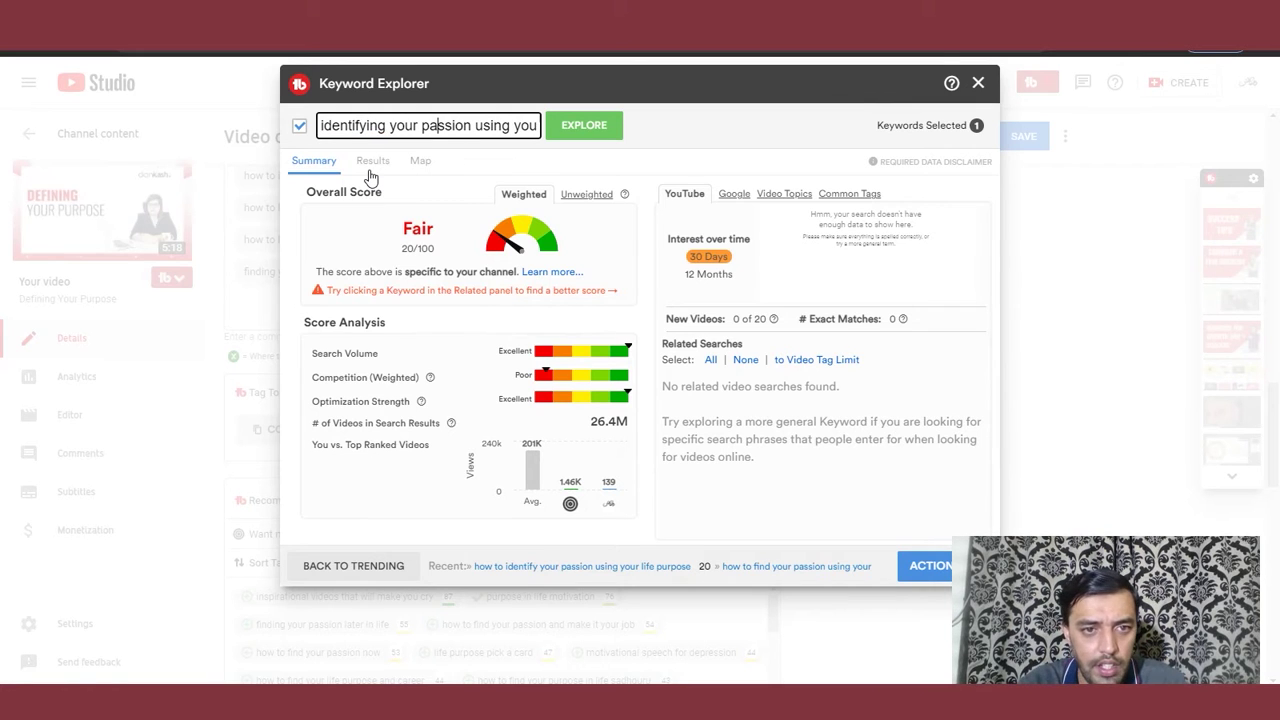
pyautogui.press('End')
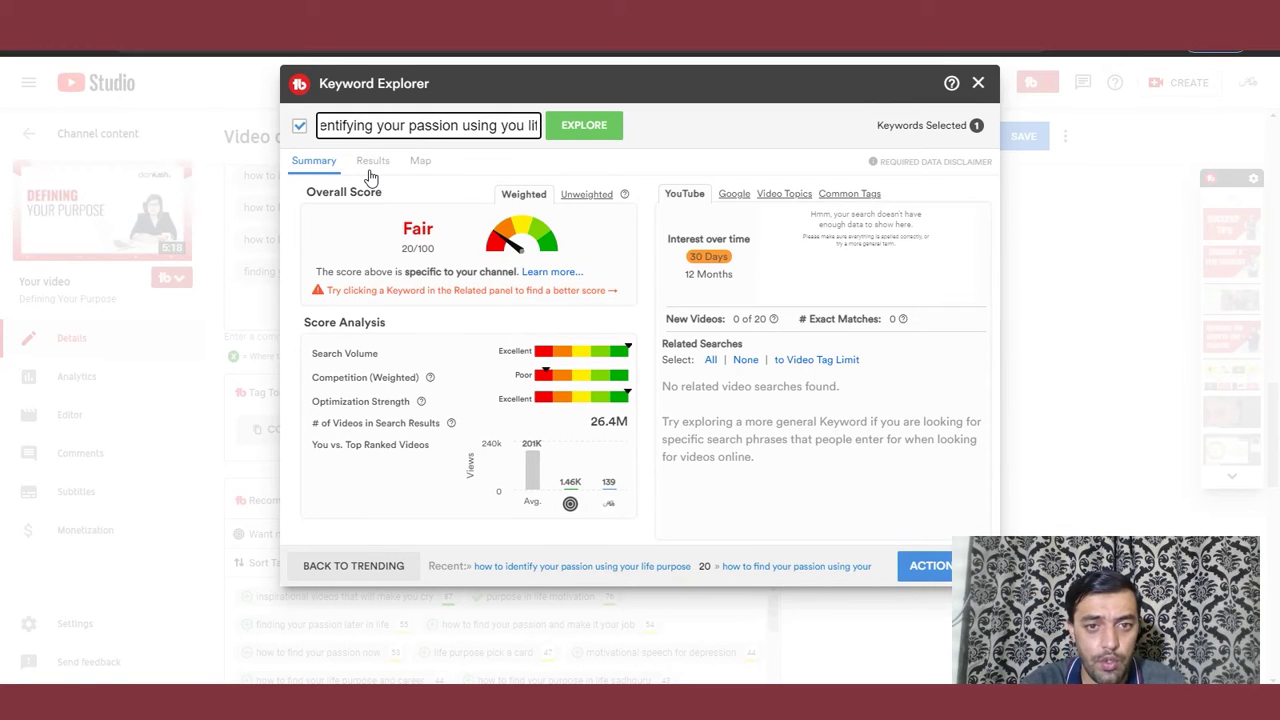
pyautogui.press('BackSpace')
pyautogui.press('BackSpace')
pyautogui.press('BackSpace')
pyautogui.press('BackSpace')
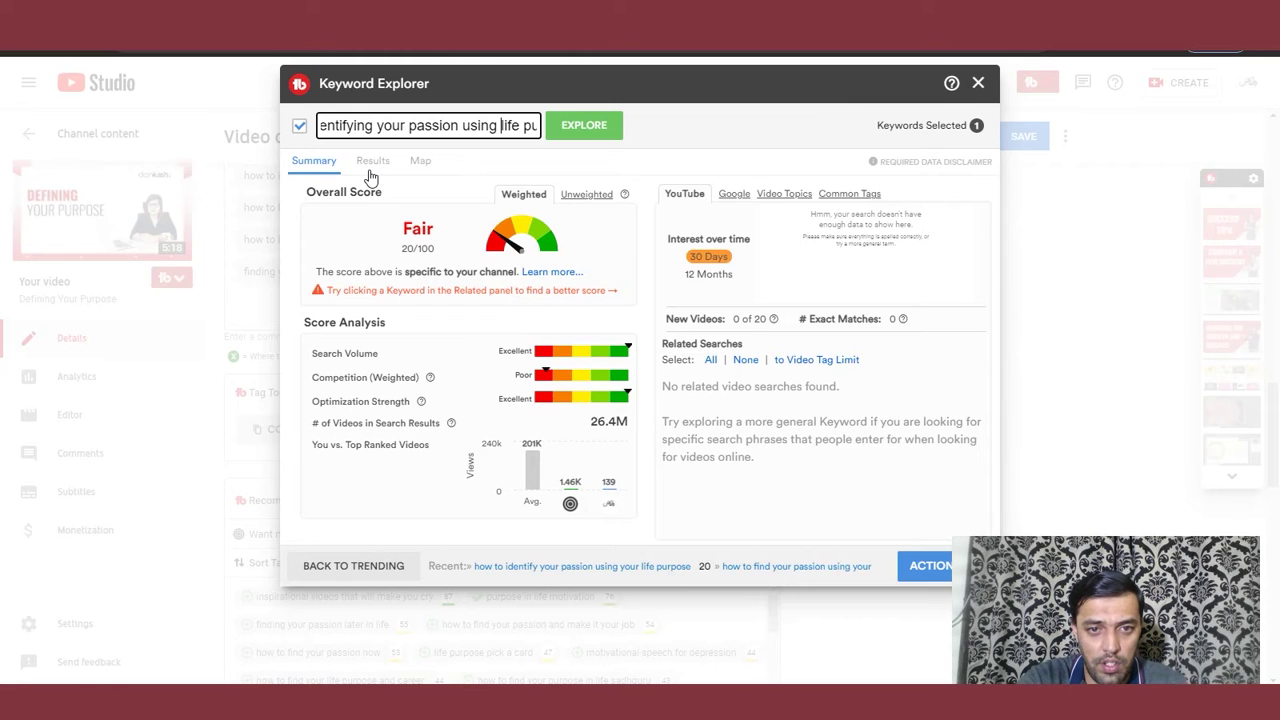
pyautogui.click(588, 126)
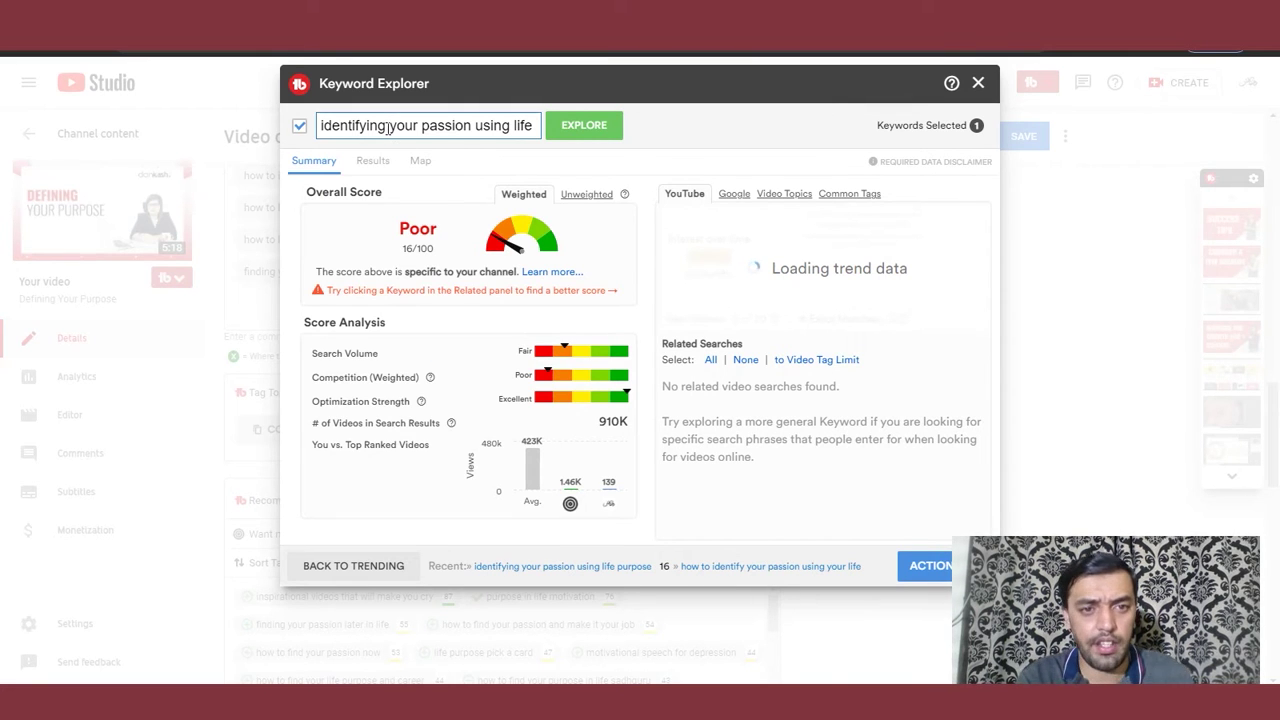
# - Replace the keyword with "how to find your passion using your purpose in life" and explore its score
pyautogui.click(388, 125)
pyautogui.press('BackSpace')
pyautogui.press('BackSpace')
pyautogui.press('BackSpace')
pyautogui.press('BackSpace')
pyautogui.press('BackSpace')
pyautogui.press('BackSpace')
pyautogui.press('BackSpace')
pyautogui.press('BackSpace')
pyautogui.press('BackSpace')
pyautogui.press('BackSpace')
pyautogui.press('BackSpace')
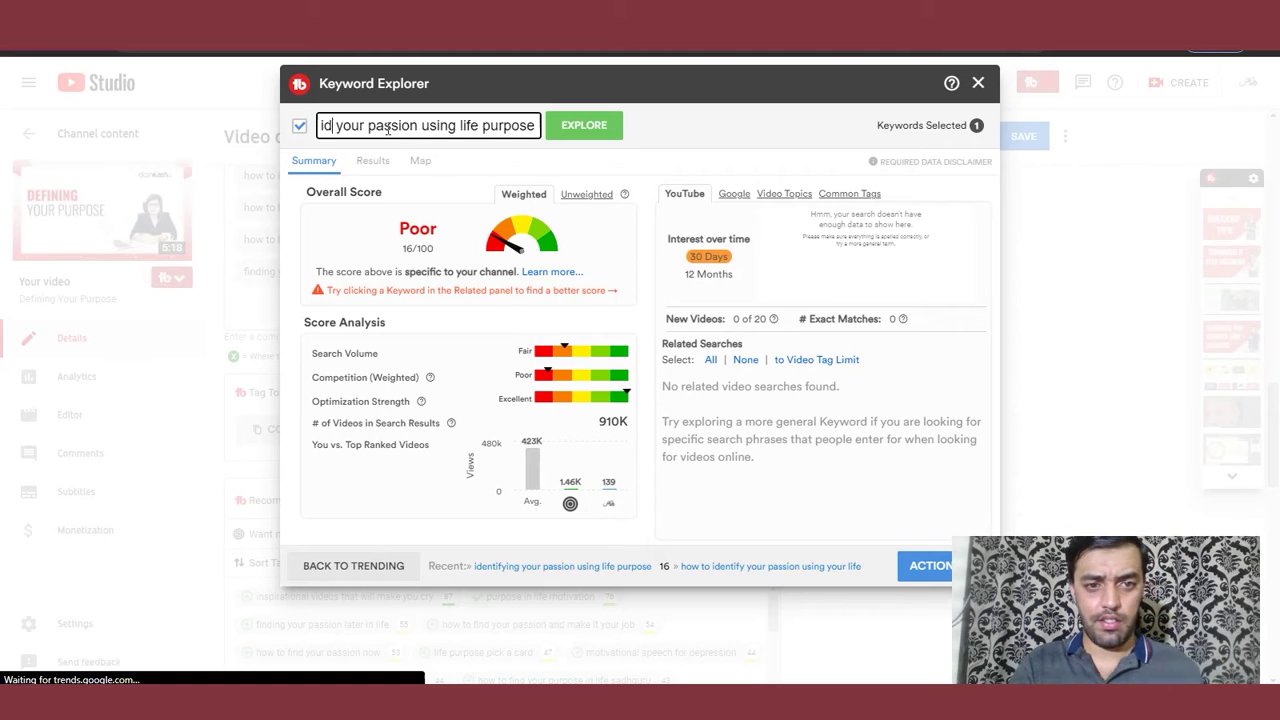
pyautogui.hotkey('ctrl', 'shift', 'Right')
pyautogui.hotkey('ctrl', 'shift', 'Right')
pyautogui.hotkey('ctrl', 'shift', 'Right')
pyautogui.hotkey('ctrl', 'shift', 'Right')
pyautogui.hotkey('ctrl', 'shift', 'Right')
pyautogui.press('BackSpace')
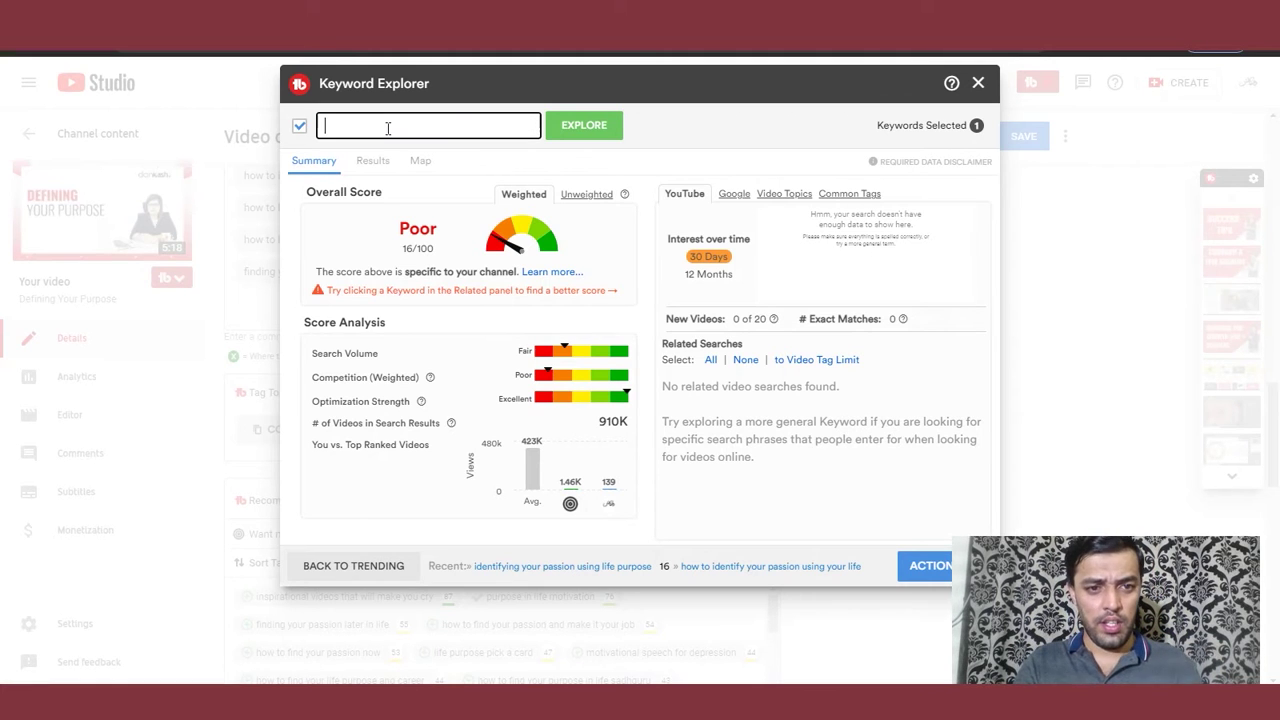
pyautogui.write('h')
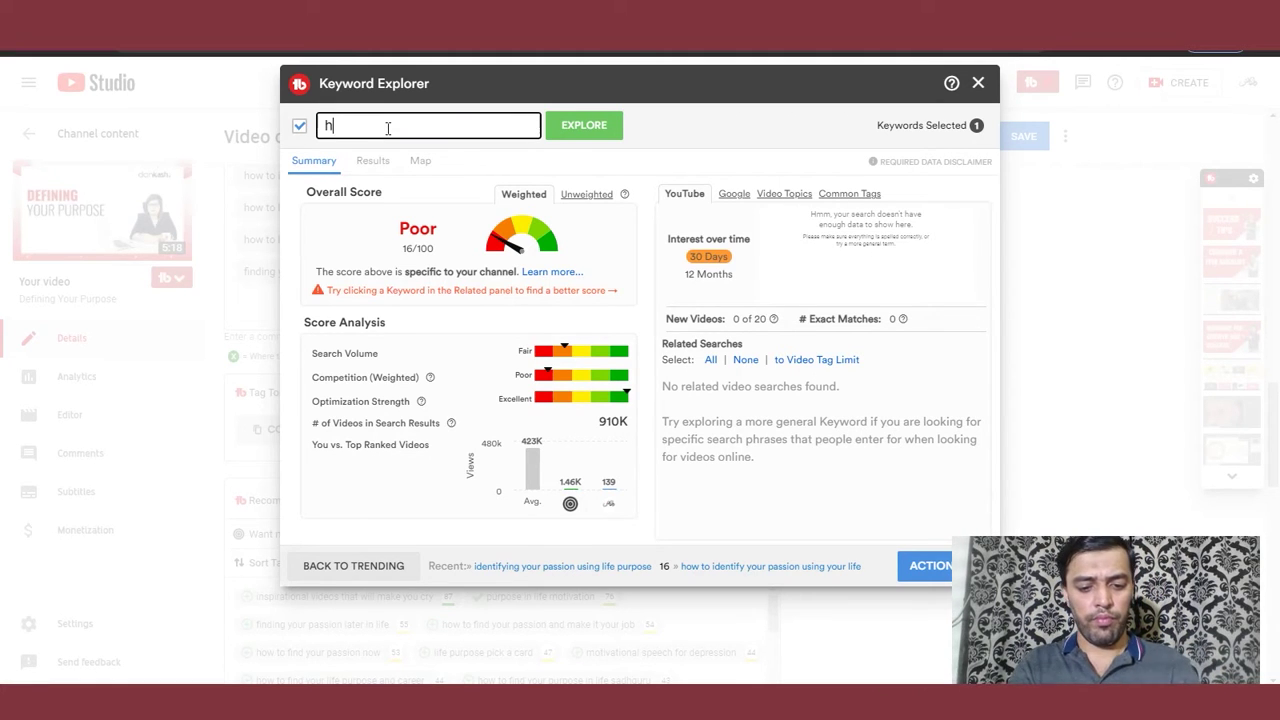
pyautogui.write('ow to find yo')
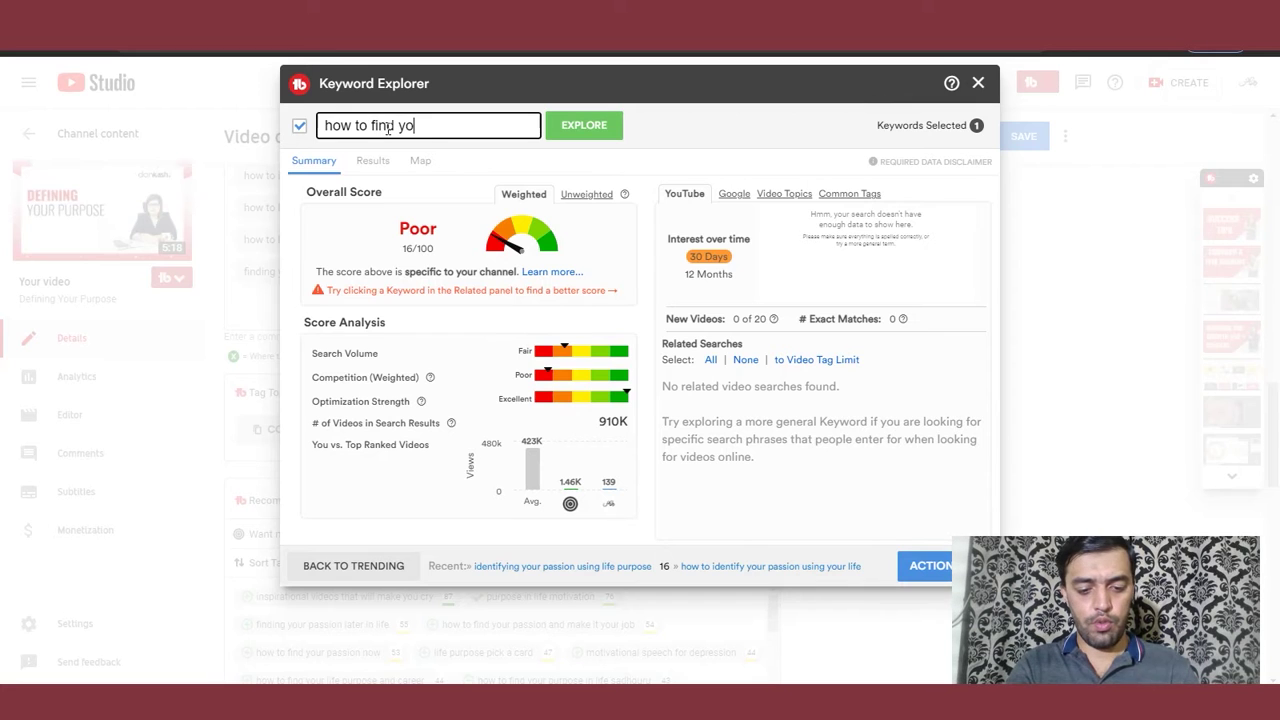
pyautogui.write('ur passio')
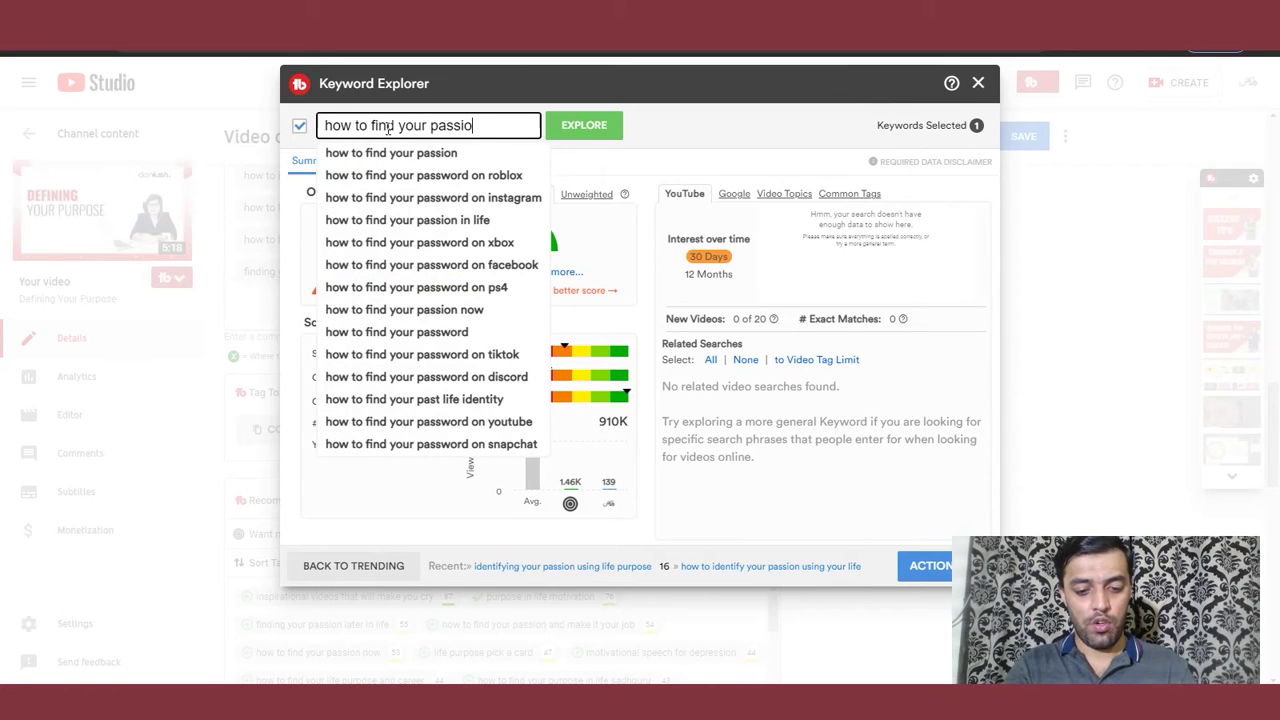
pyautogui.write('n using ')
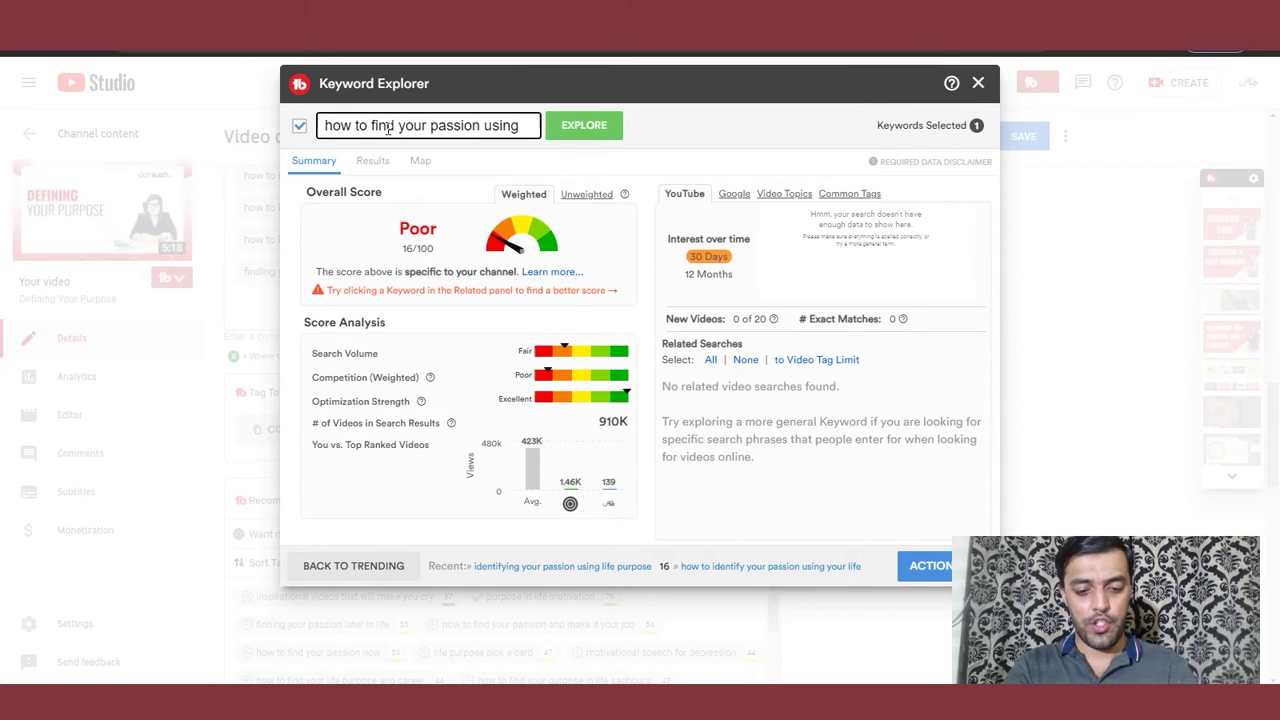
pyautogui.write('li')
pyautogui.press('BackSpace')
pyautogui.press('BackSpace')
pyautogui.write('you')
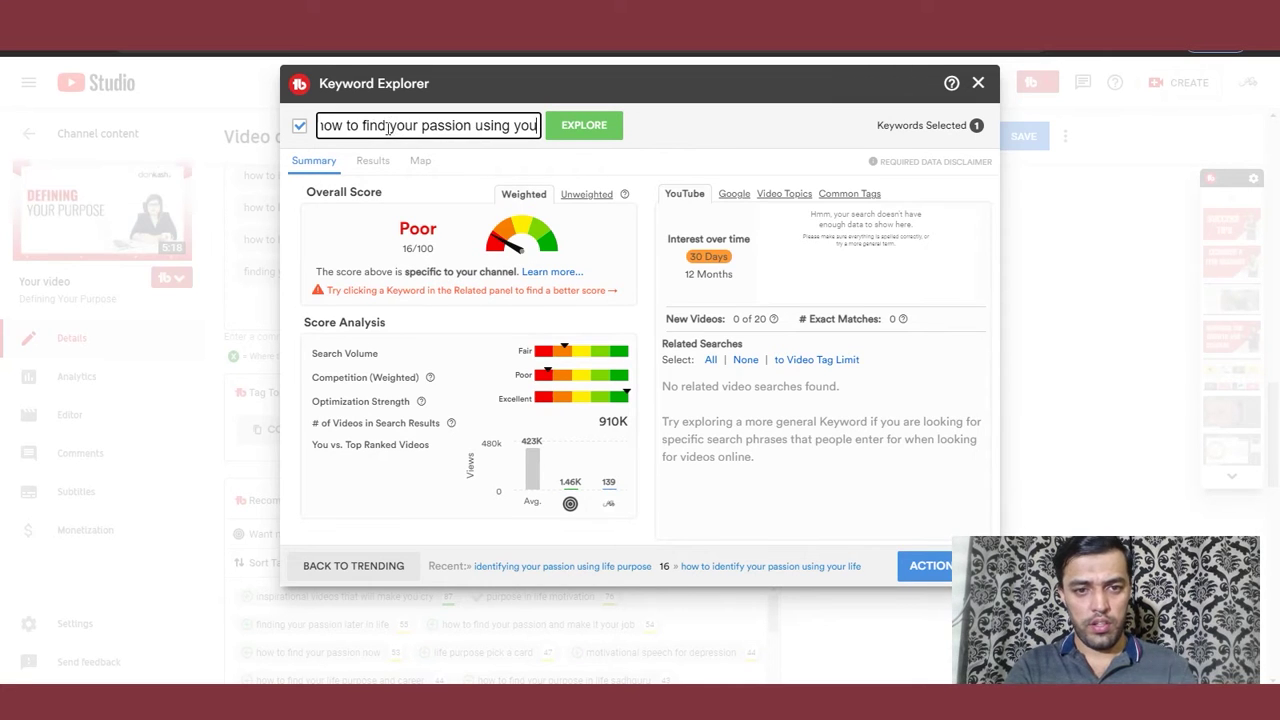
pyautogui.write('r purpos')
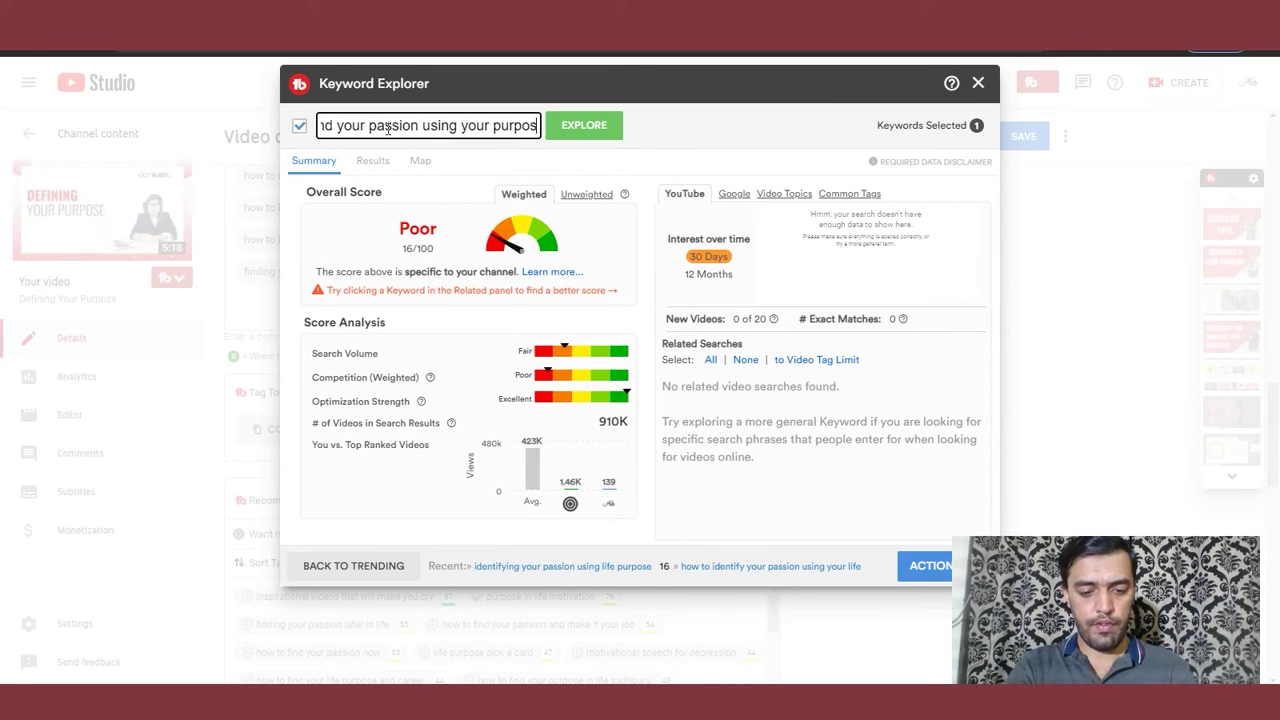
pyautogui.write('e in life')
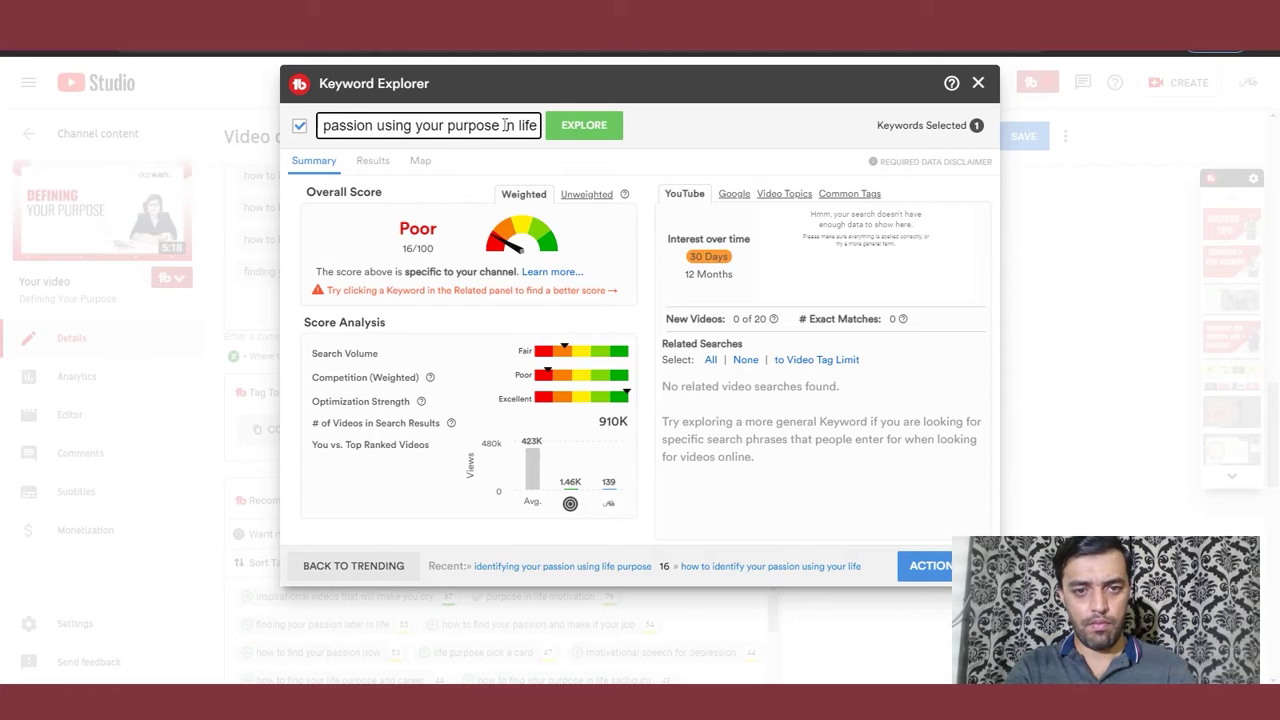
pyautogui.click(583, 127)
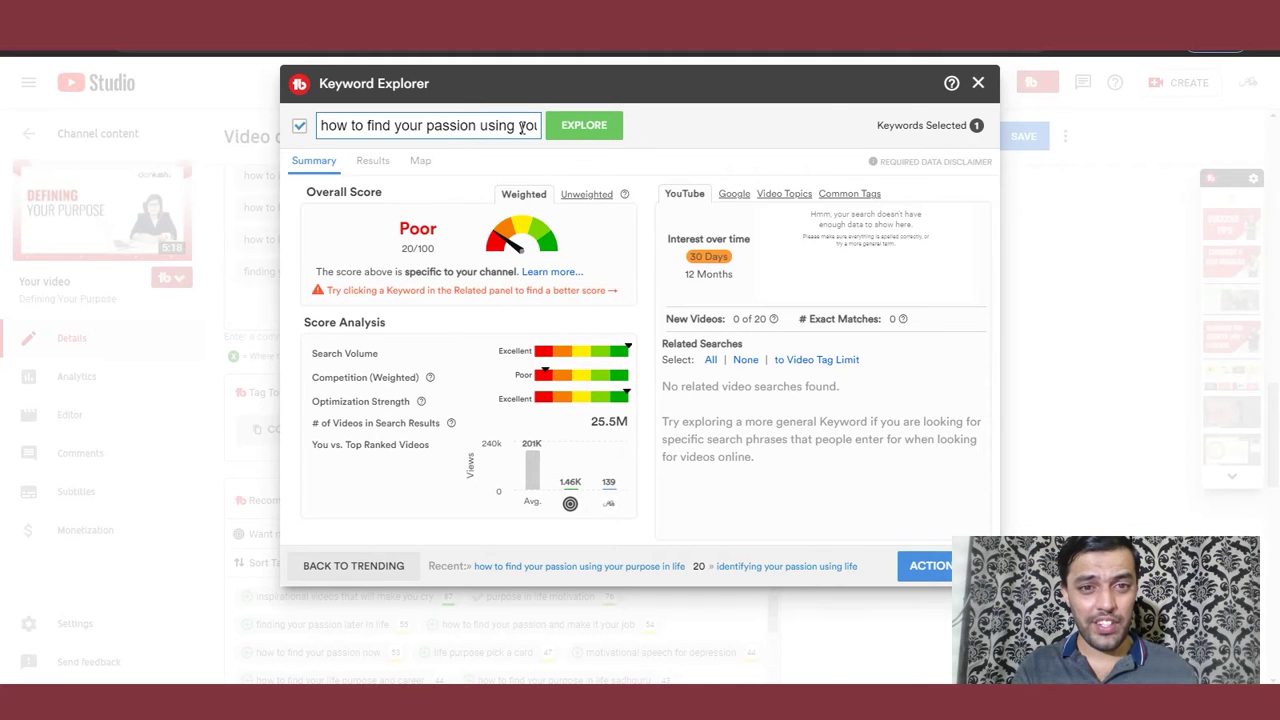
# - Replace the keyword with "finding your passion" and explore the suggested phrase "finding your passion & purpose in life"
pyautogui.click(519, 127)
pyautogui.press('Right')
pyautogui.press('Right')
pyautogui.press('Right')
pyautogui.press('Right')
pyautogui.press('Right')
pyautogui.press('Right')
pyautogui.press('Right')
pyautogui.press('Right')
pyautogui.press('Right')
pyautogui.press('Right')
pyautogui.press('Right')
pyautogui.press('Right')
pyautogui.press('Right')
pyautogui.press('Right')
pyautogui.press('Right')
pyautogui.press('Right')
pyautogui.press('Right')
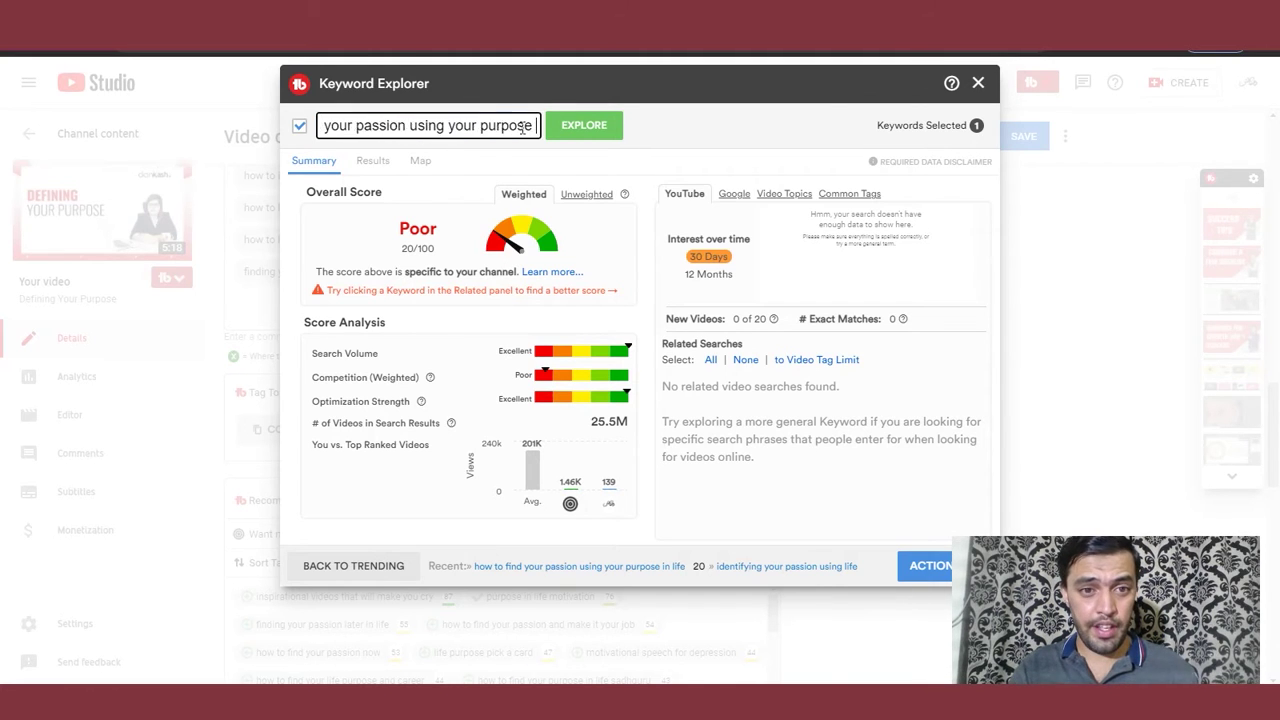
pyautogui.hotkey('ctrl', 'shift', 'Left')
pyautogui.hotkey('ctrl', 'shift', 'Left')
pyautogui.hotkey('ctrl', 'shift', 'Left')
pyautogui.hotkey('ctrl', 'shift', 'Left')
pyautogui.hotkey('ctrl', 'shift', 'Left')
pyautogui.hotkey('ctrl', 'shift', 'Left')
pyautogui.hotkey('ctrl', 'shift', 'Left')
pyautogui.hotkey('ctrl', 'shift', 'Left')
pyautogui.hotkey('ctrl', 'shift', 'Left')
pyautogui.hotkey('ctrl', 'shift', 'Left')
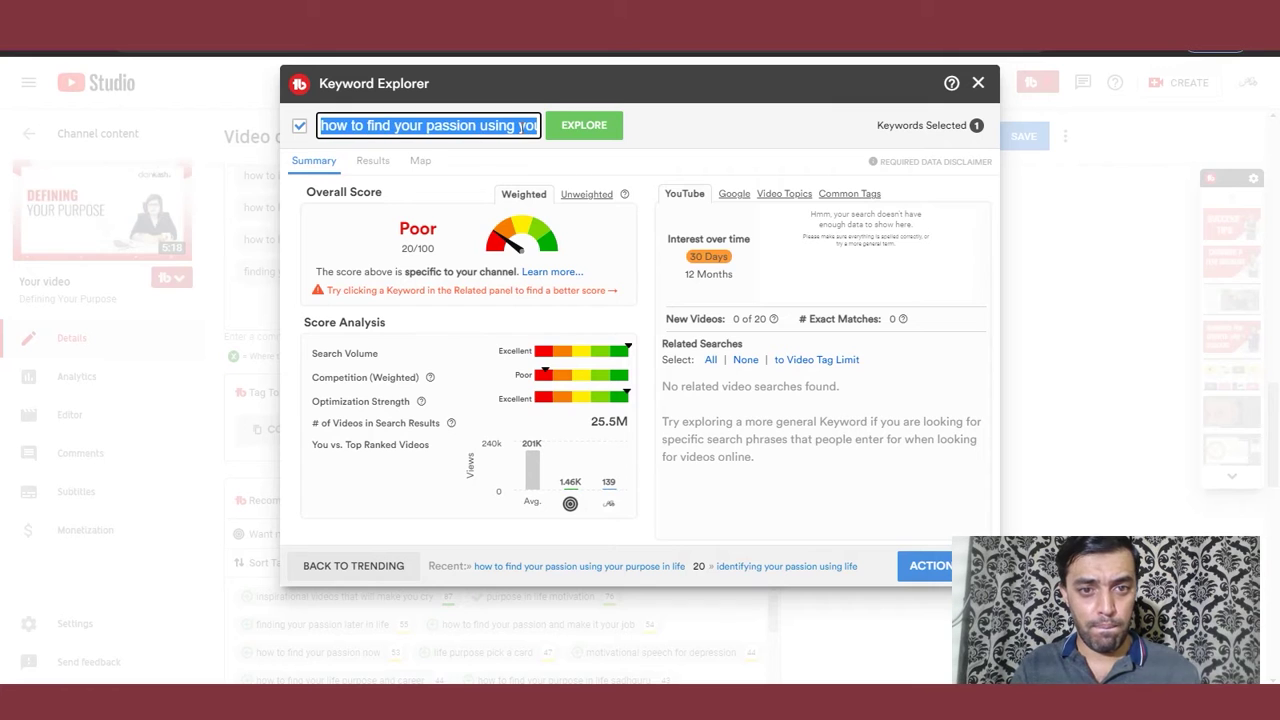
pyautogui.write('findi')
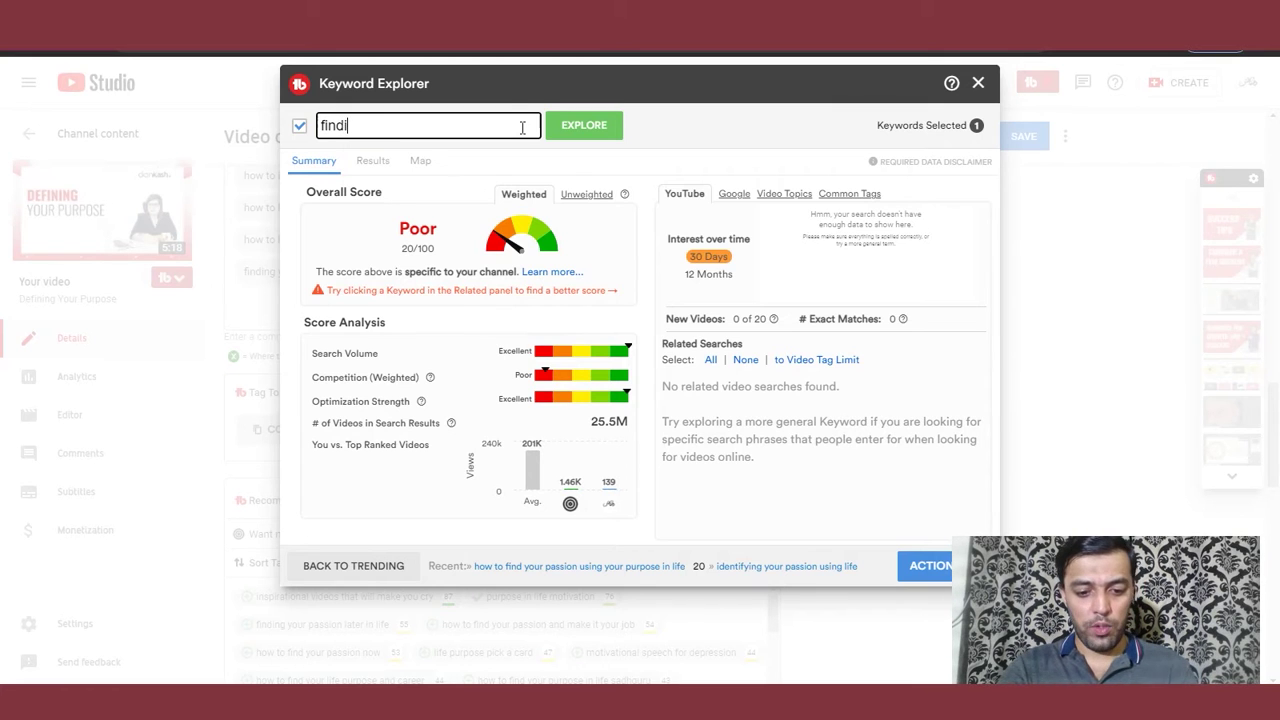
pyautogui.write('ng')
pyautogui.press('BackSpace')
pyautogui.press('BackSpace')
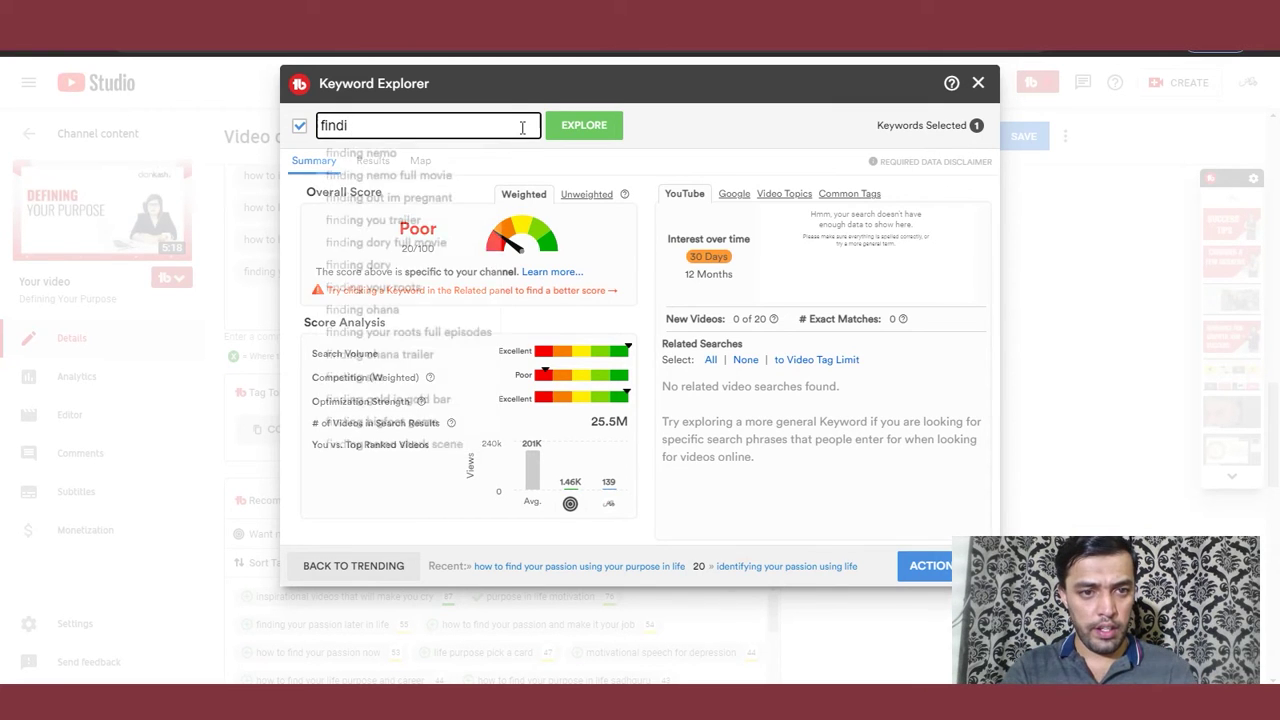
pyautogui.write('ng y')
pyautogui.press('BackSpace')
pyautogui.press('BackSpace')
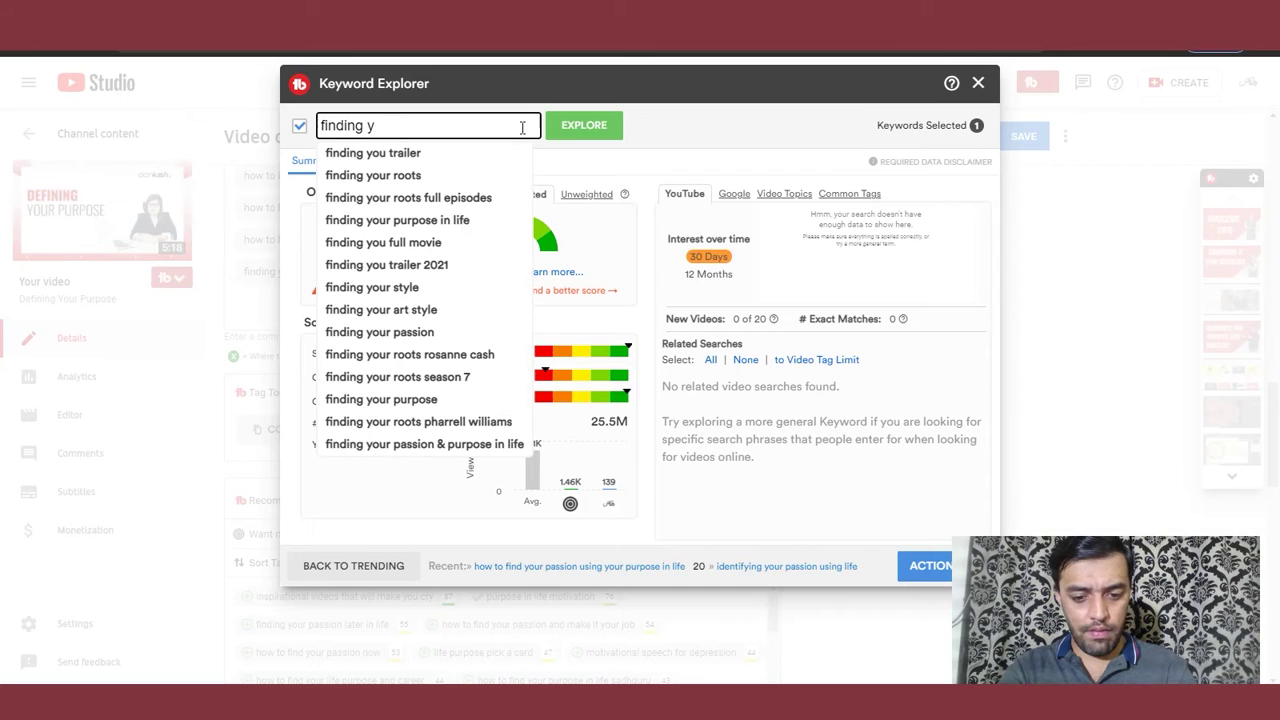
pyautogui.write('our passi')
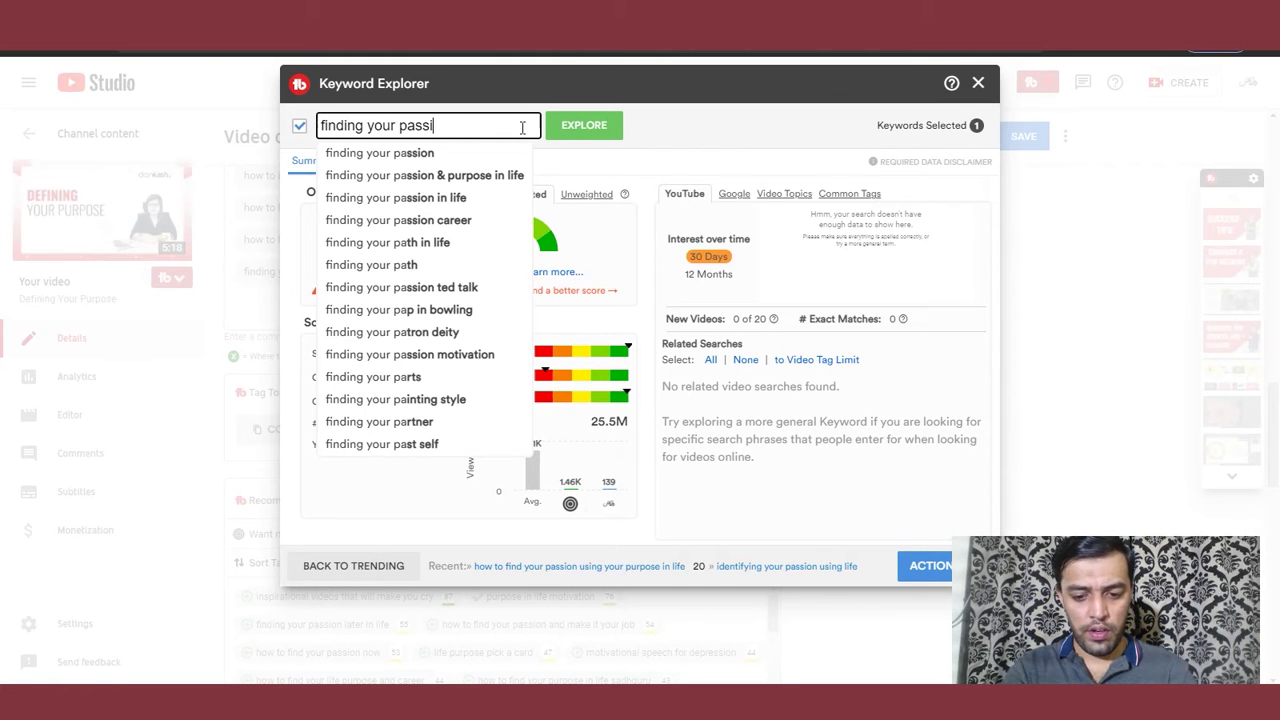
pyautogui.write('on')
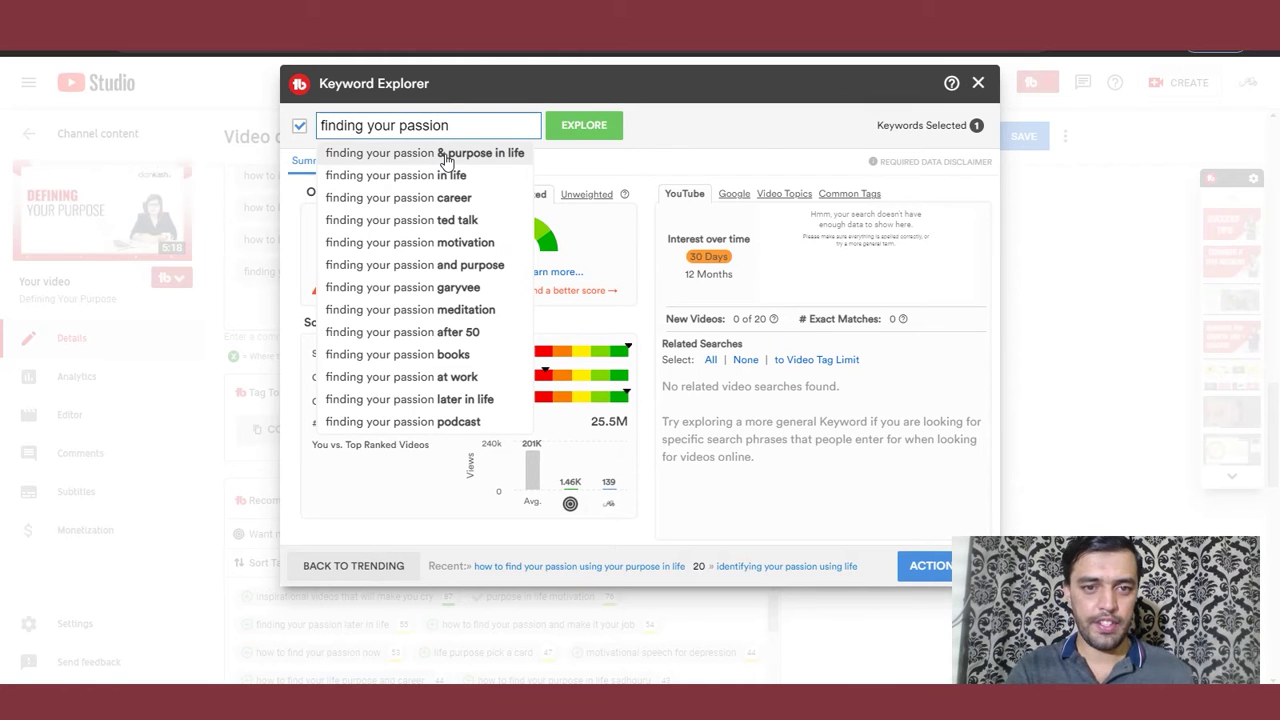
pyautogui.click(445, 157)
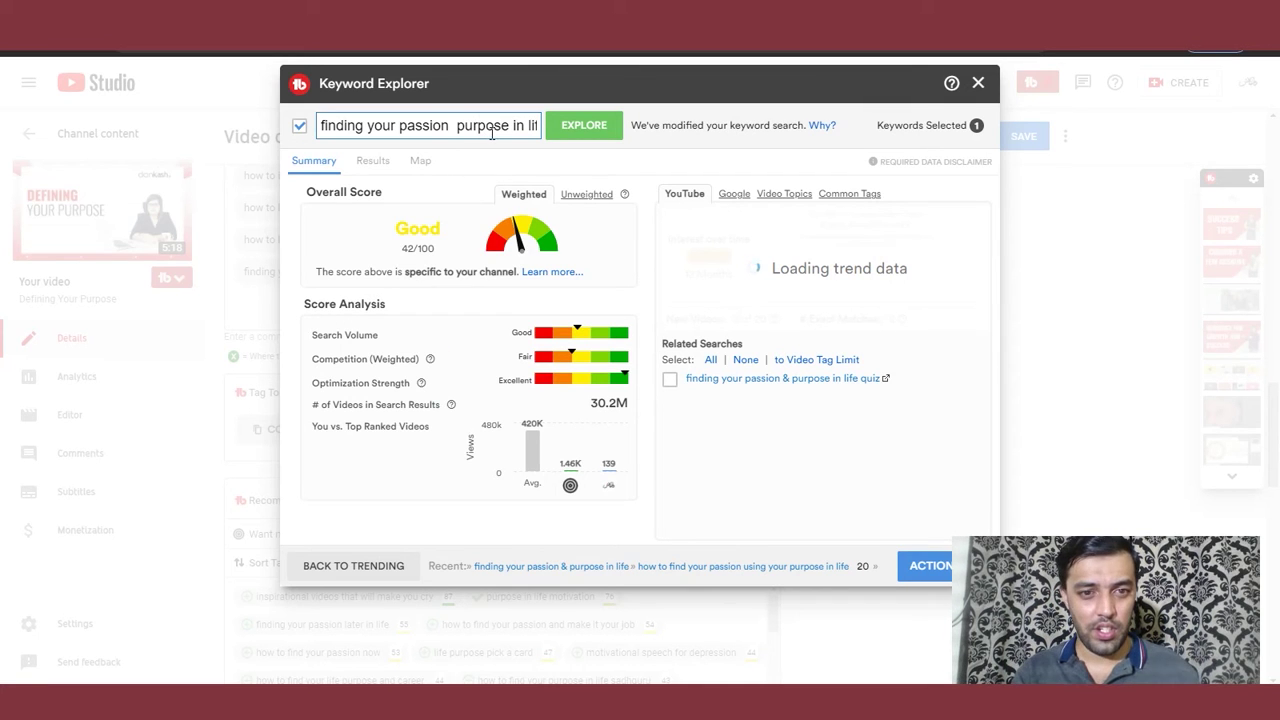
# - Insert "and" between passion and purpose, and explore "finding your passion and purpose in life"
pyautogui.click(455, 128)
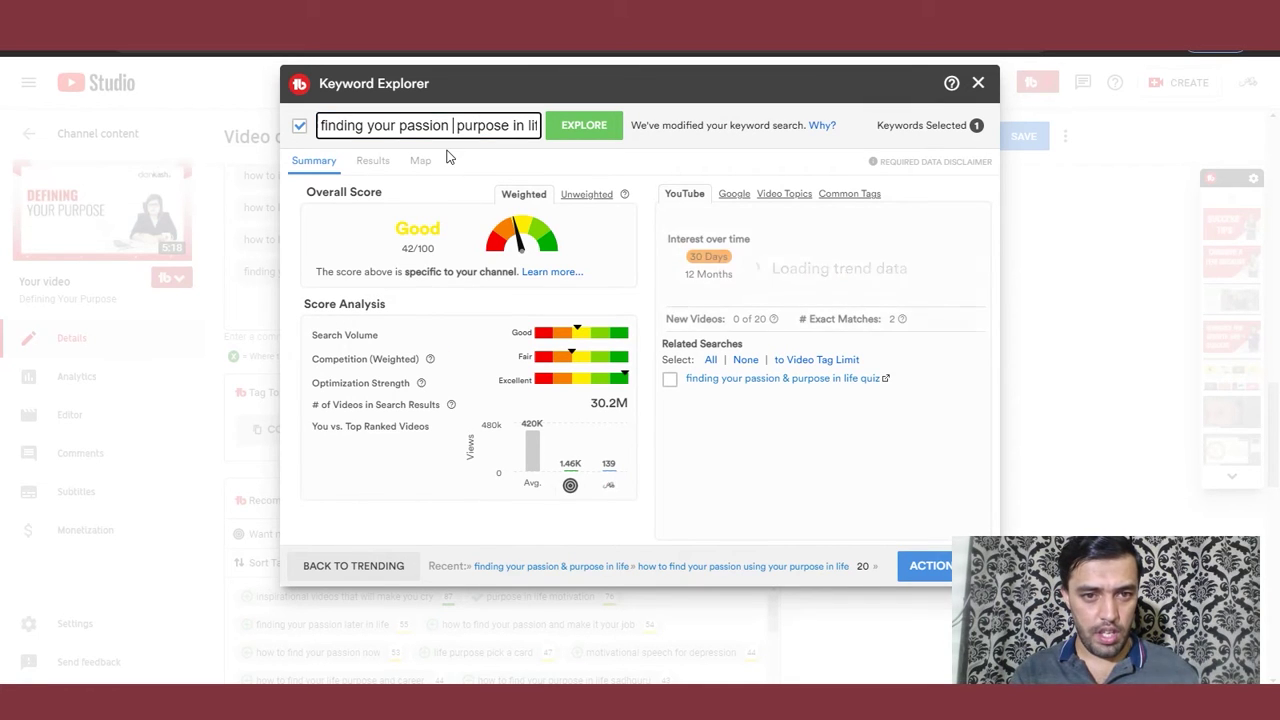
pyautogui.press('Down')
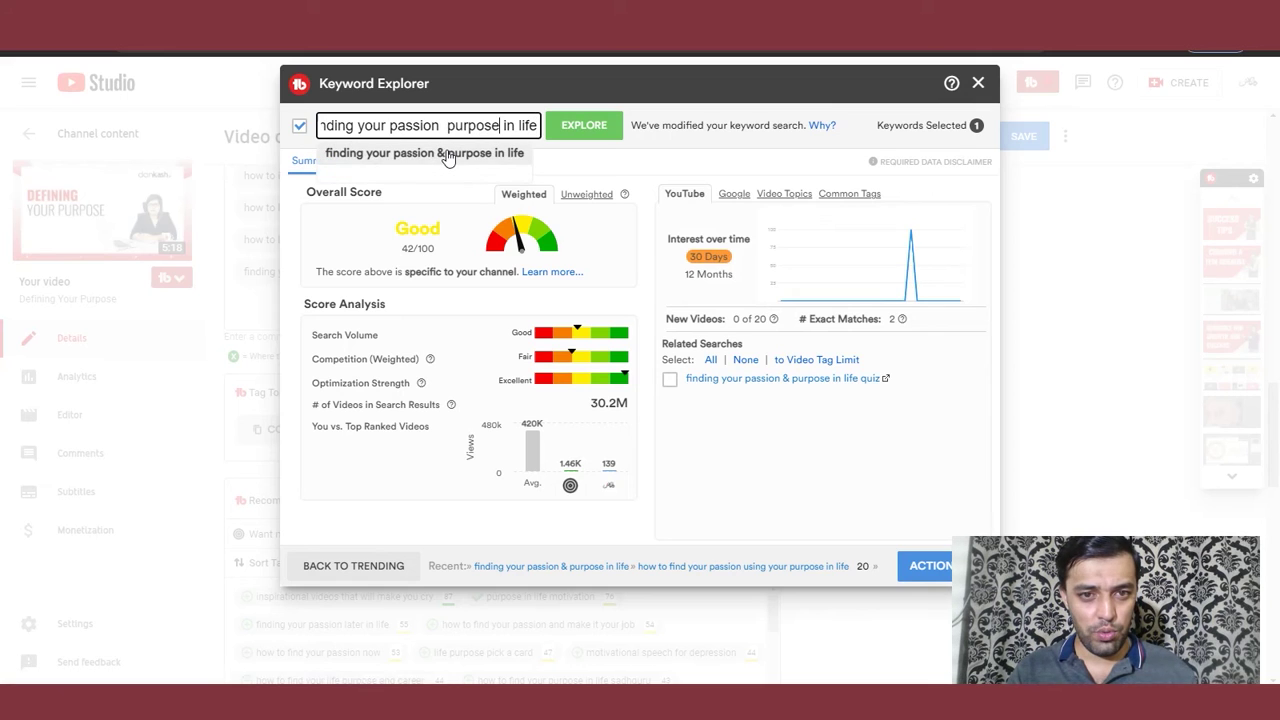
pyautogui.write('and')
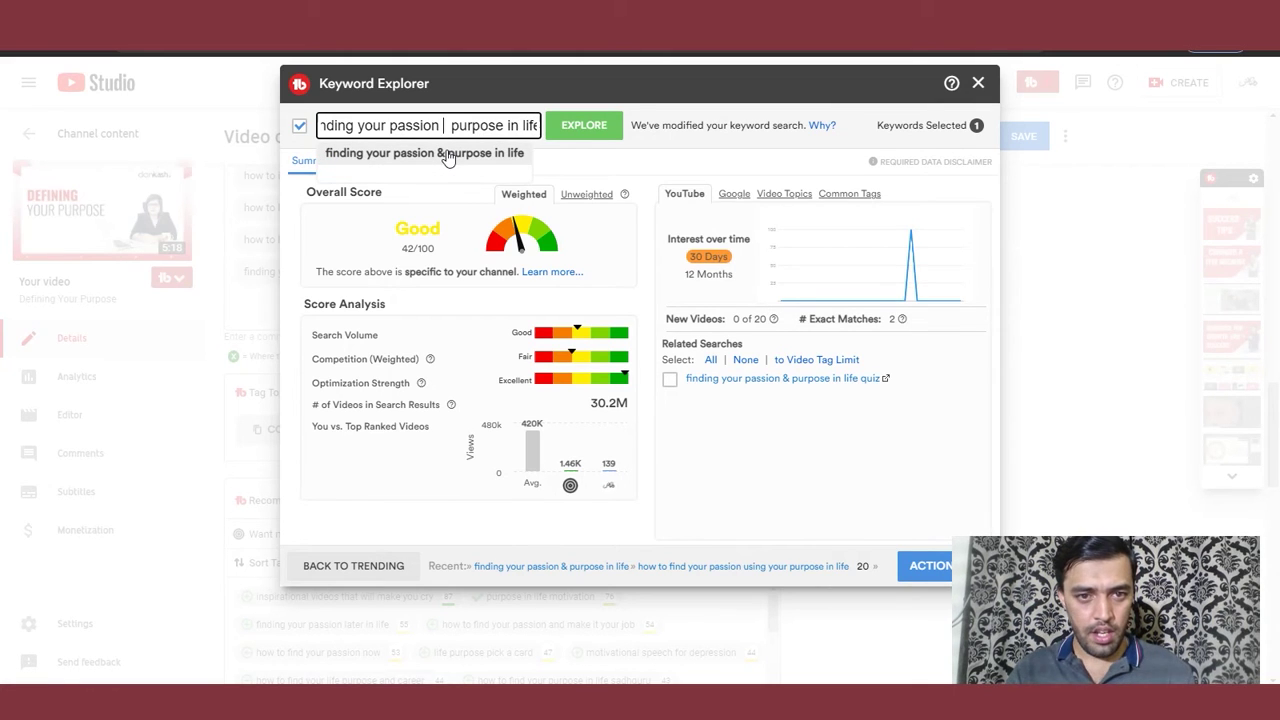
pyautogui.press('Return')
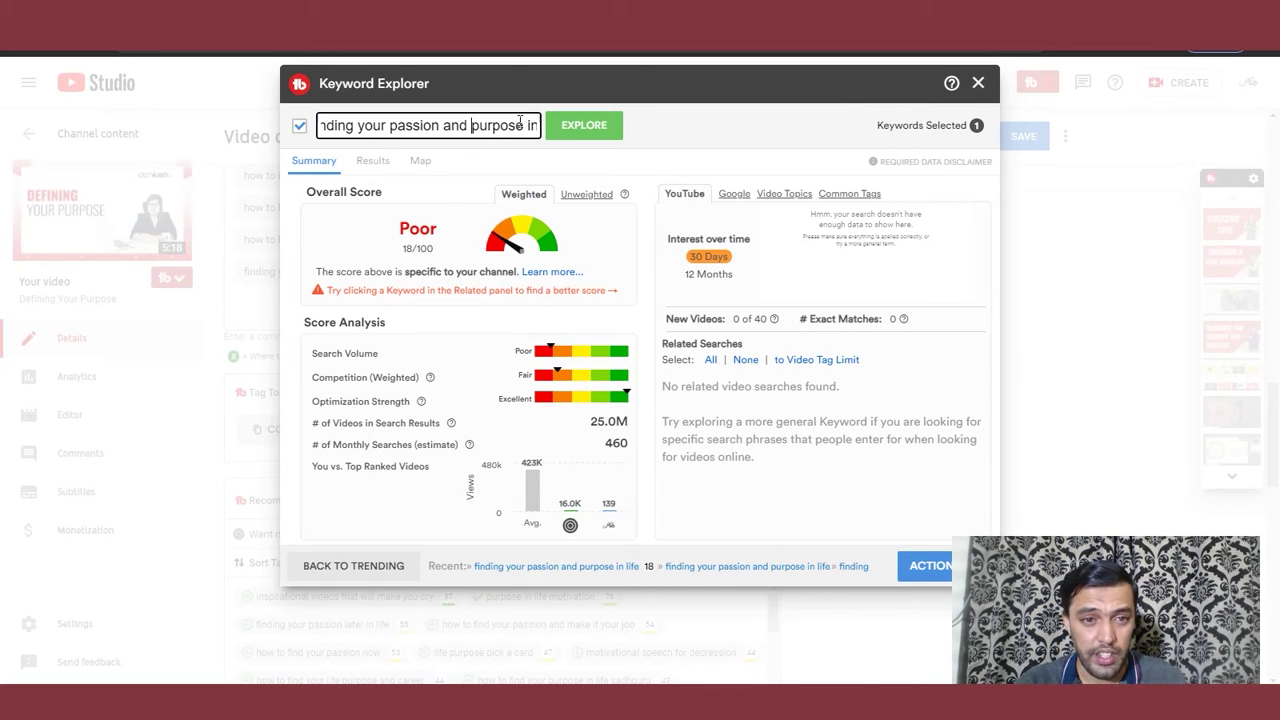
# - Replace "finding" with "how to find" and explore "how to find your passion and purpose in life"
pyautogui.press('Home')
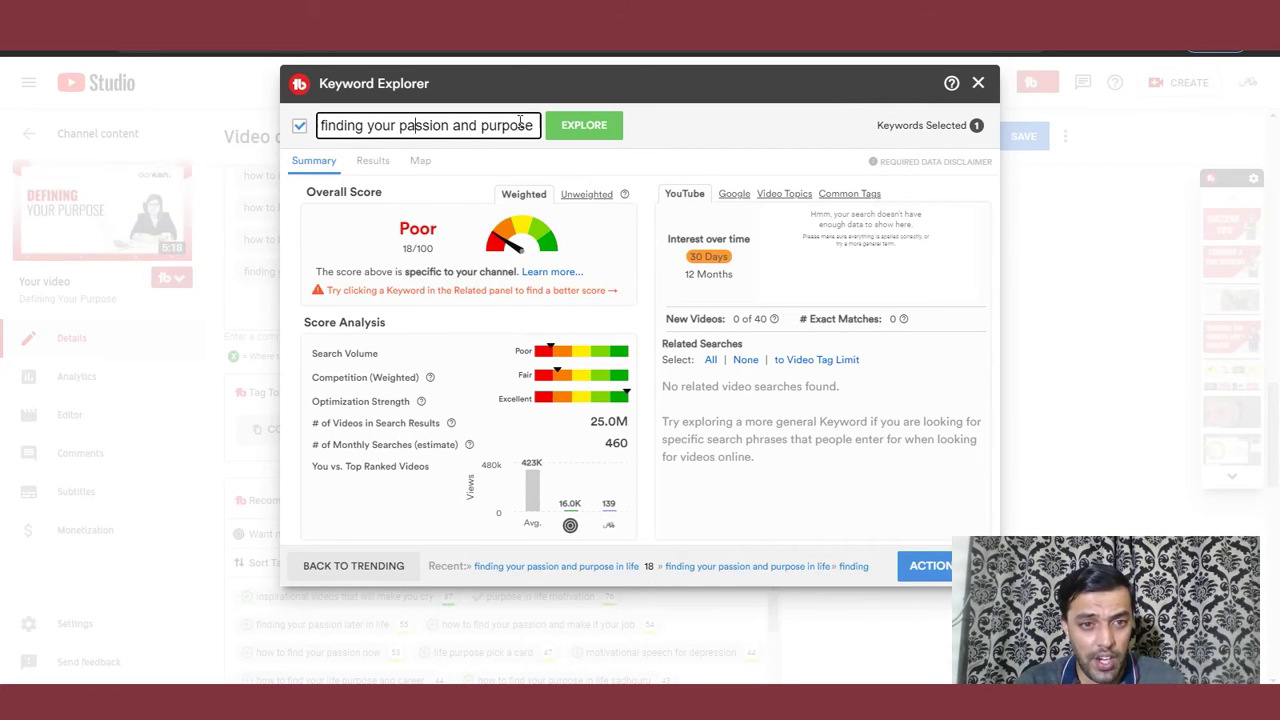
pyautogui.write('in life')
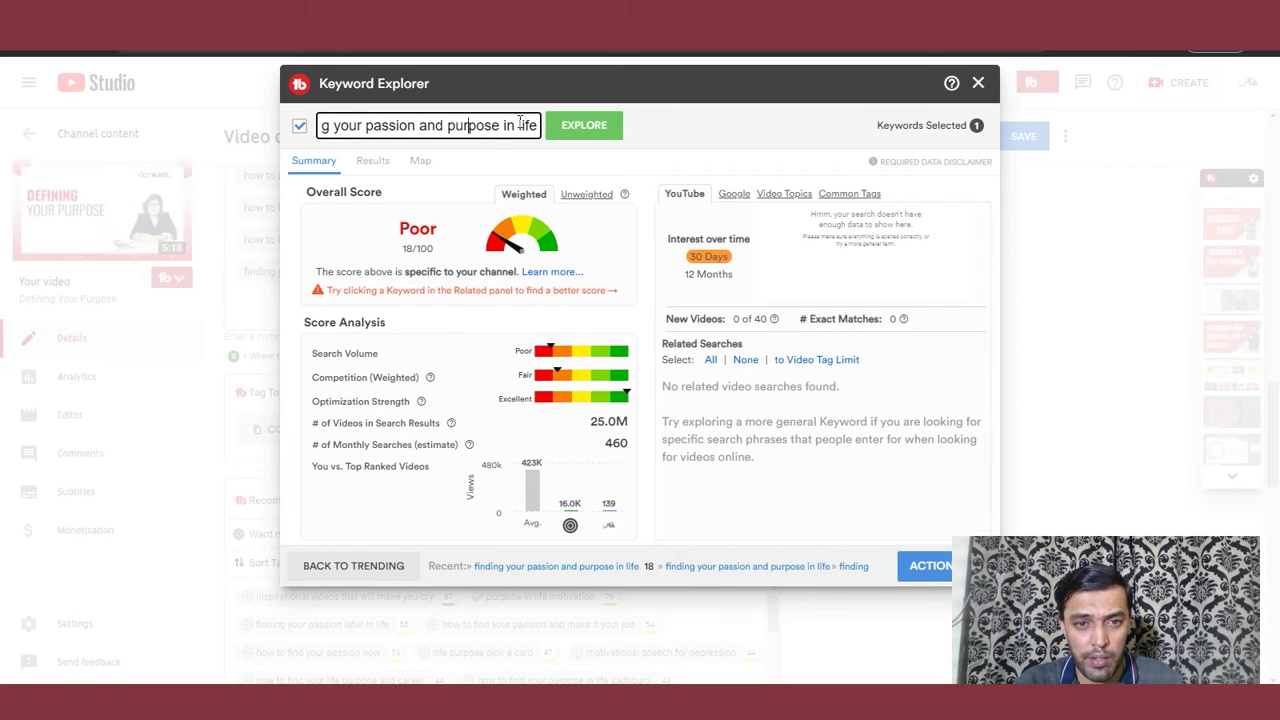
pyautogui.press('Home')
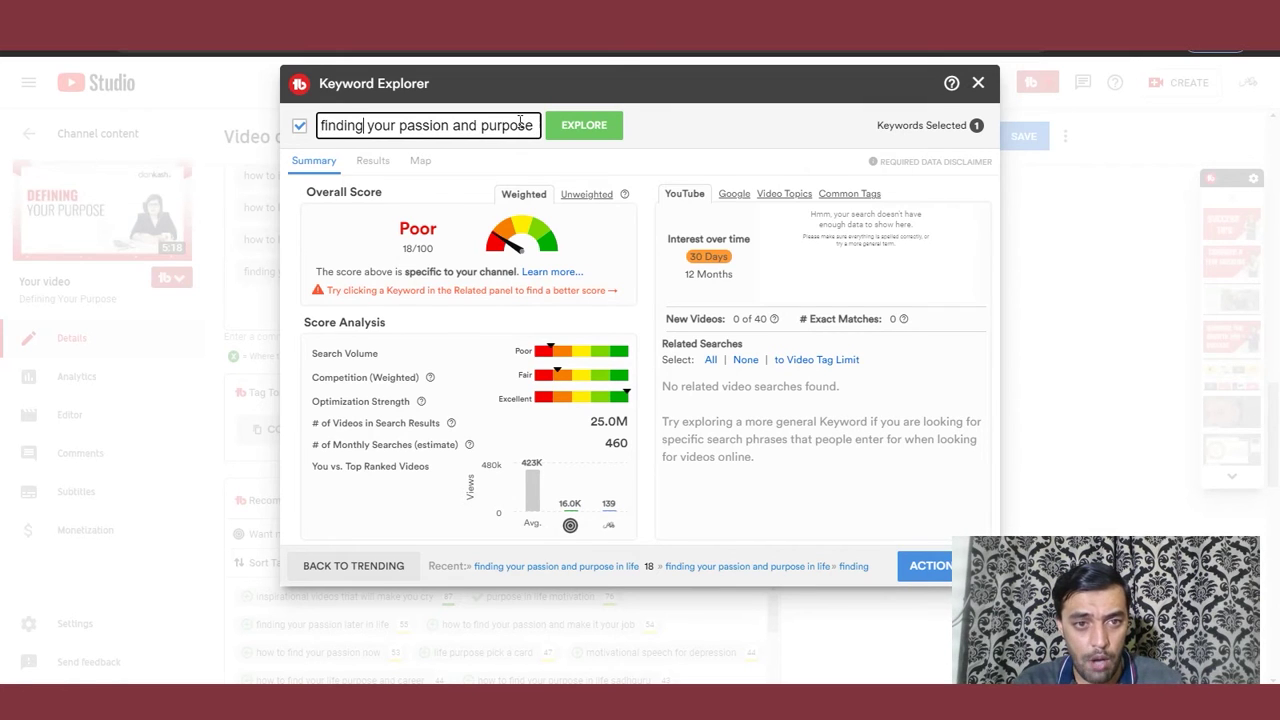
pyautogui.hotkey('ctrl', 'shift', 'Left')
pyautogui.write('how to fi')
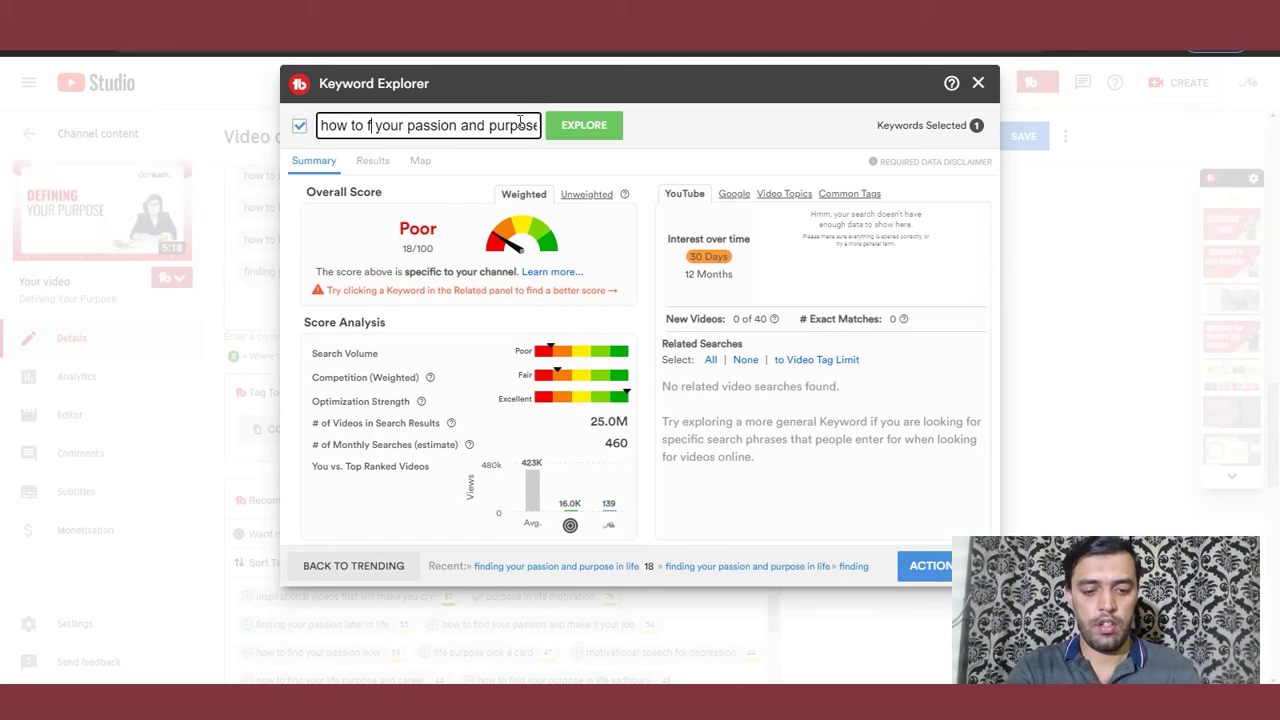
pyautogui.write('nd')
pyautogui.press('Return')
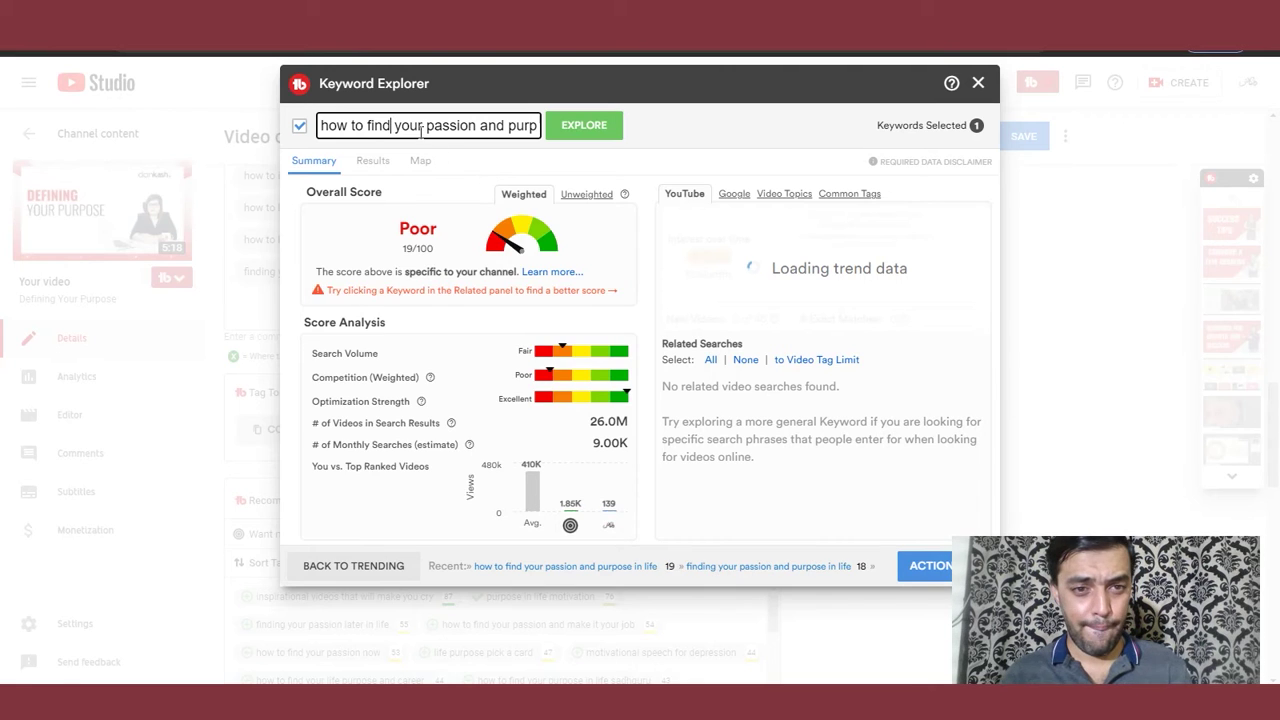
# - Clear the whole keyword phrase and close Keyword Explorer
pyautogui.doubleClick(322, 126)
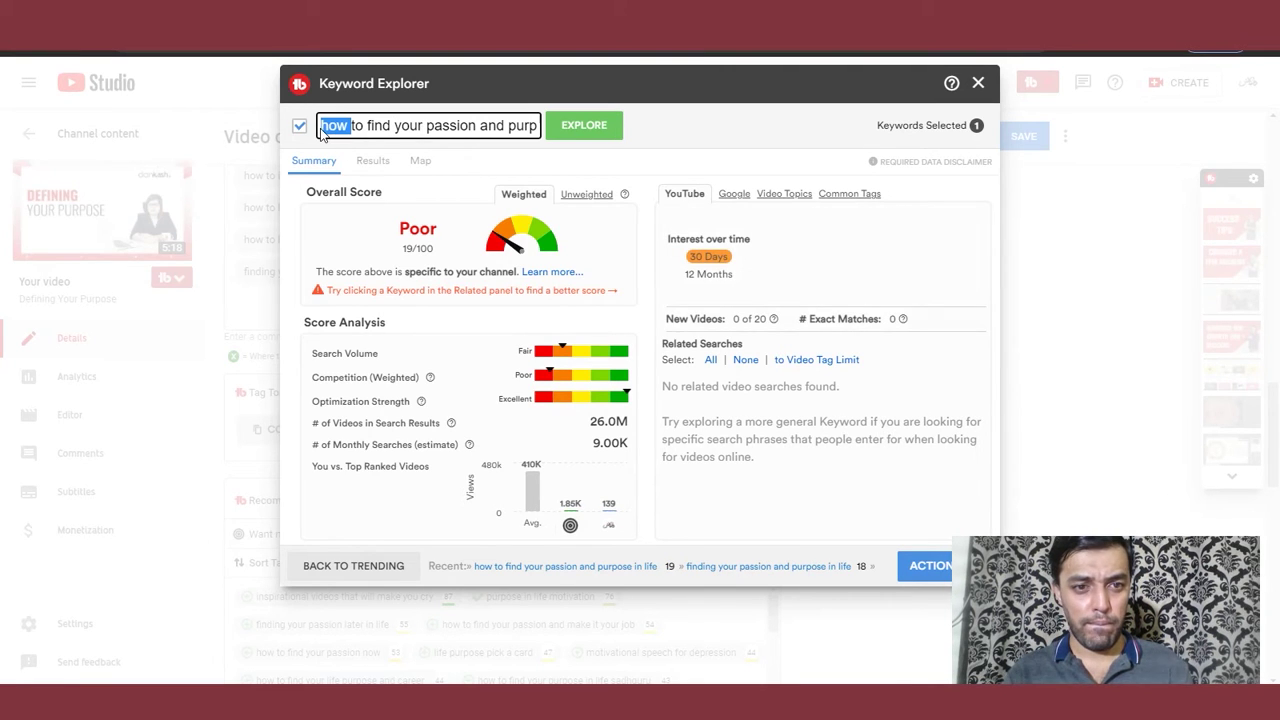
pyautogui.hotkey('ctrl', 'shift', 'Right')
pyautogui.hotkey('ctrl', 'shift', 'Right')
pyautogui.hotkey('ctrl', 'shift', 'Right')
pyautogui.hotkey('ctrl', 'shift', 'Right')
pyautogui.hotkey('ctrl', 'shift', 'Right')
pyautogui.hotkey('ctrl', 'shift', 'Right')
pyautogui.hotkey('ctrl', 'shift', 'Right')
pyautogui.hotkey('ctrl', 'shift', 'Right')
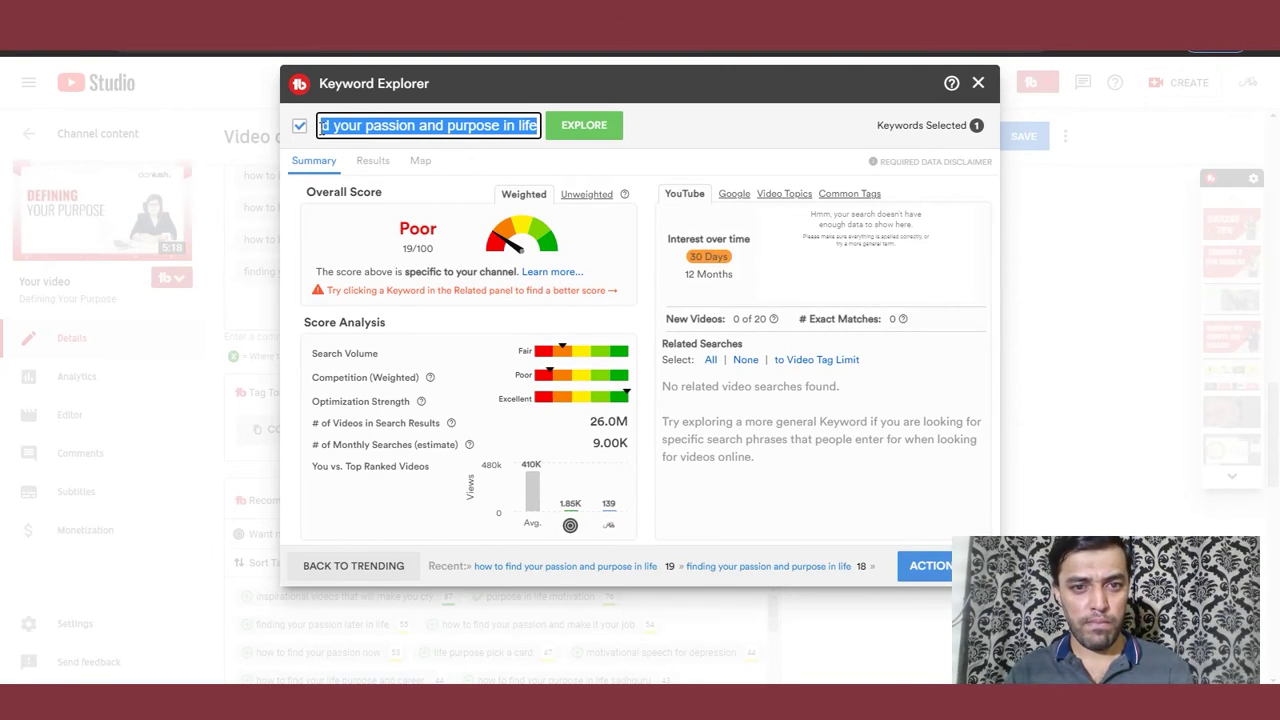
pyautogui.press('BackSpace')
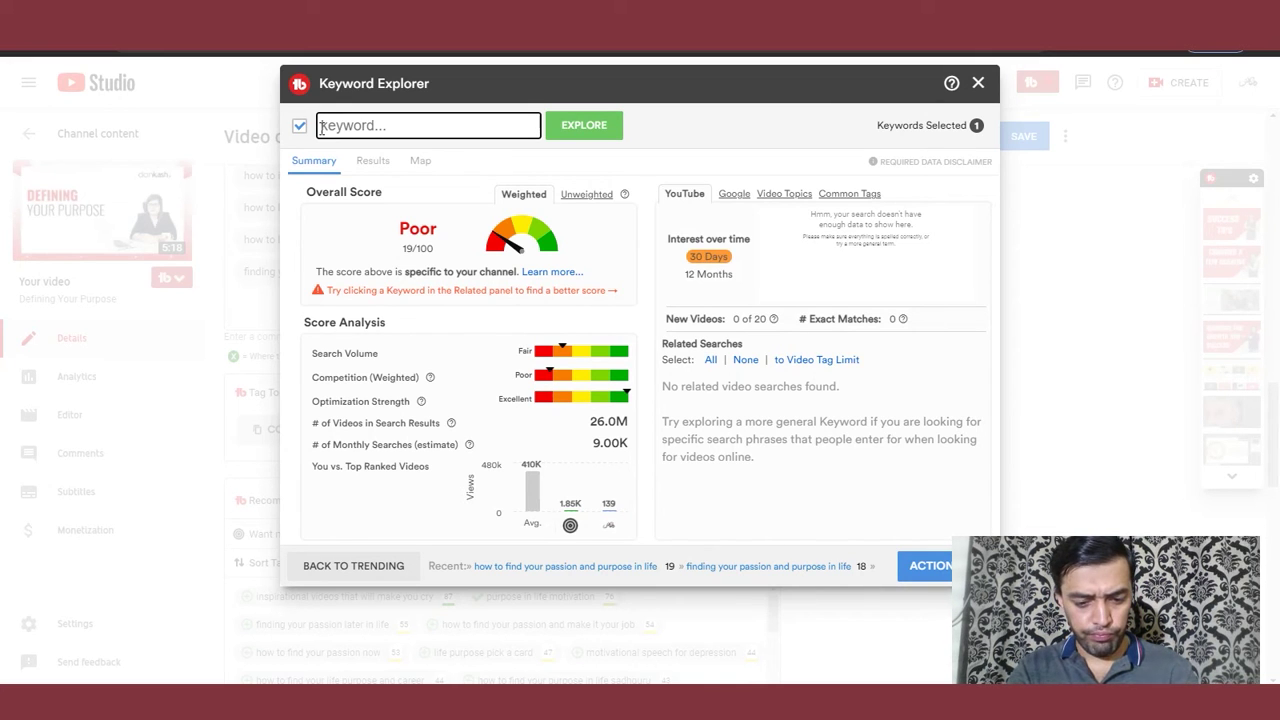
pyautogui.click(978, 86)
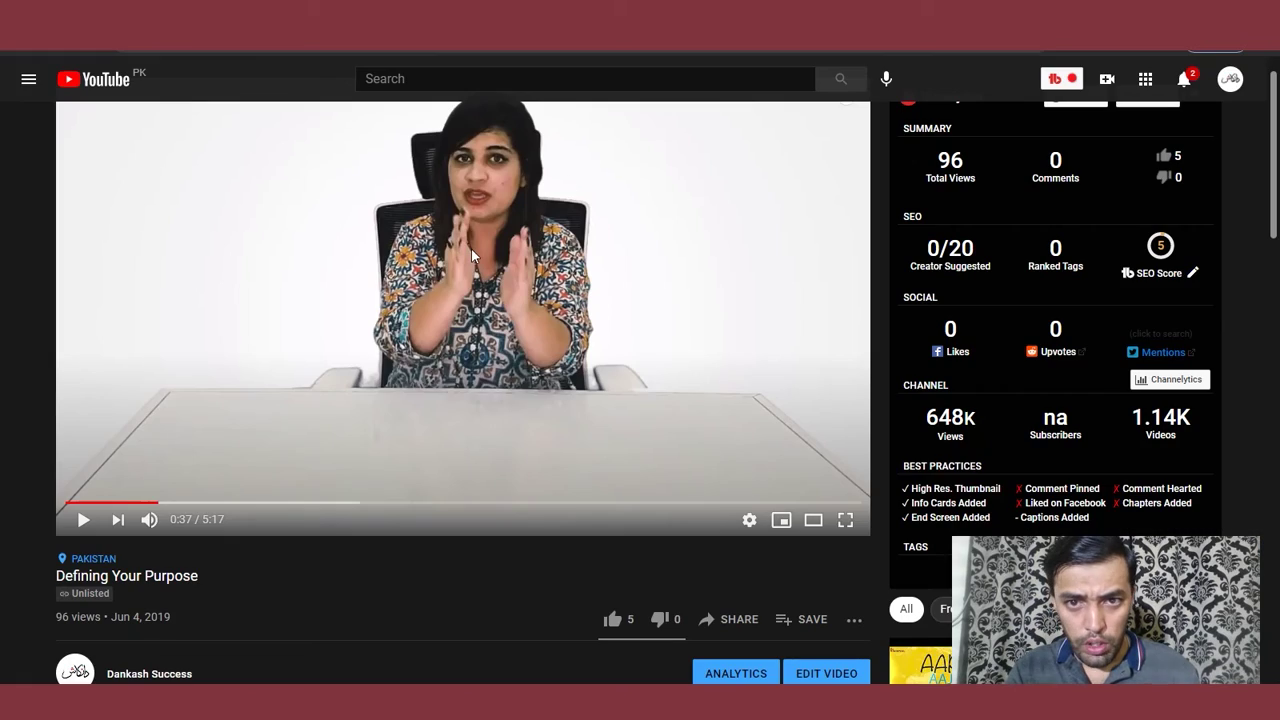
# - Switch to the "Defining Your Purpose" video on YouTube and play it up to the purpose worksheet
pyautogui.click(474, 256)
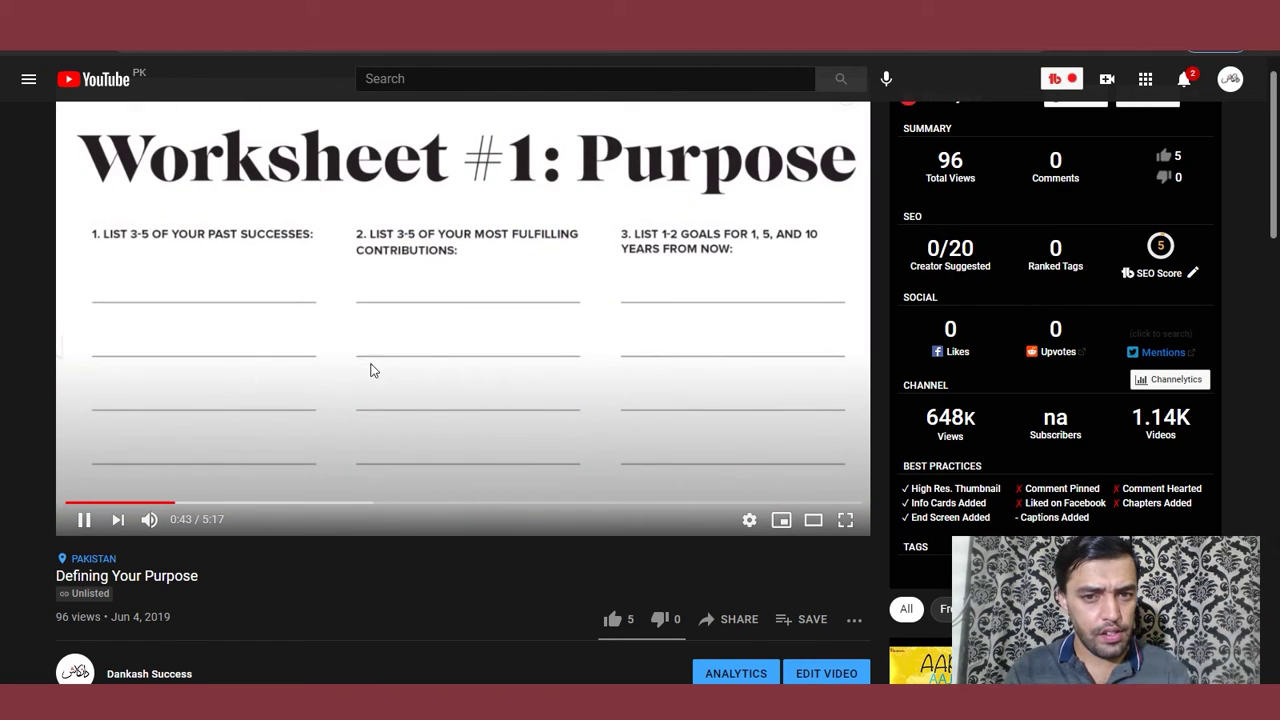
pyautogui.click(237, 352)
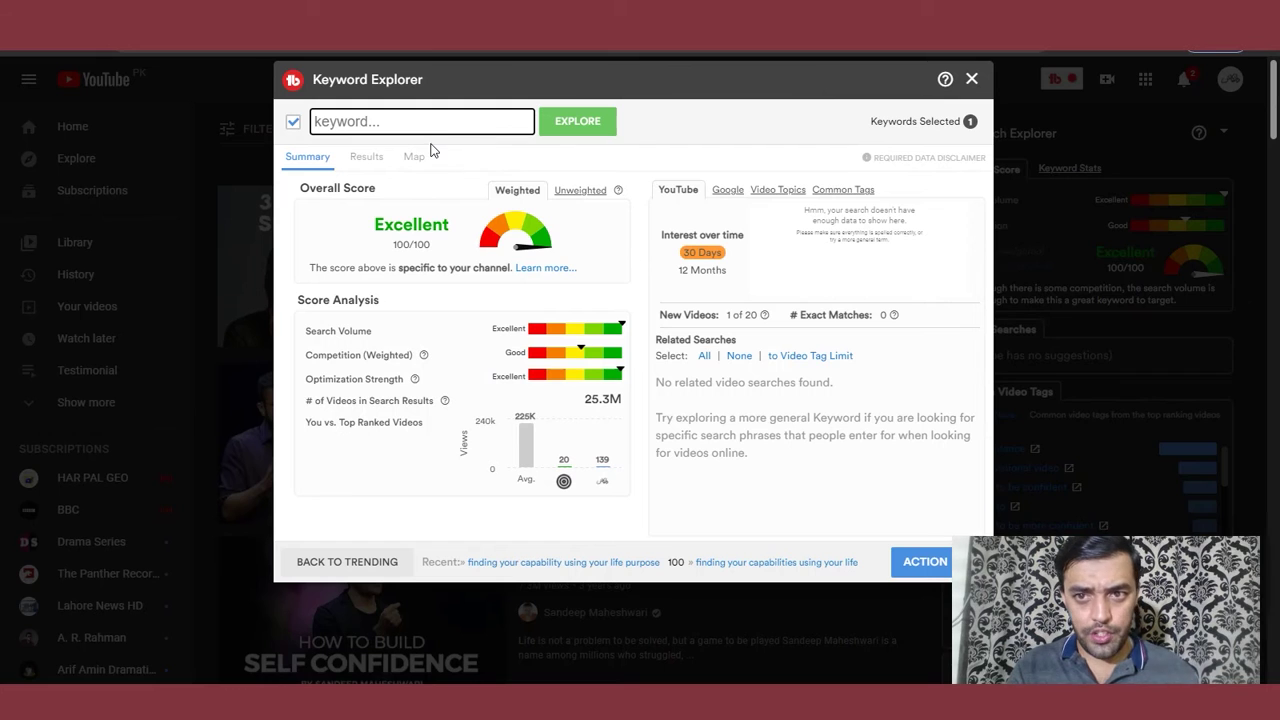
# - Explore the keyword phrase "what is your purpose"
pyautogui.write('what i')
pyautogui.press('BackSpace')
pyautogui.write('at i')
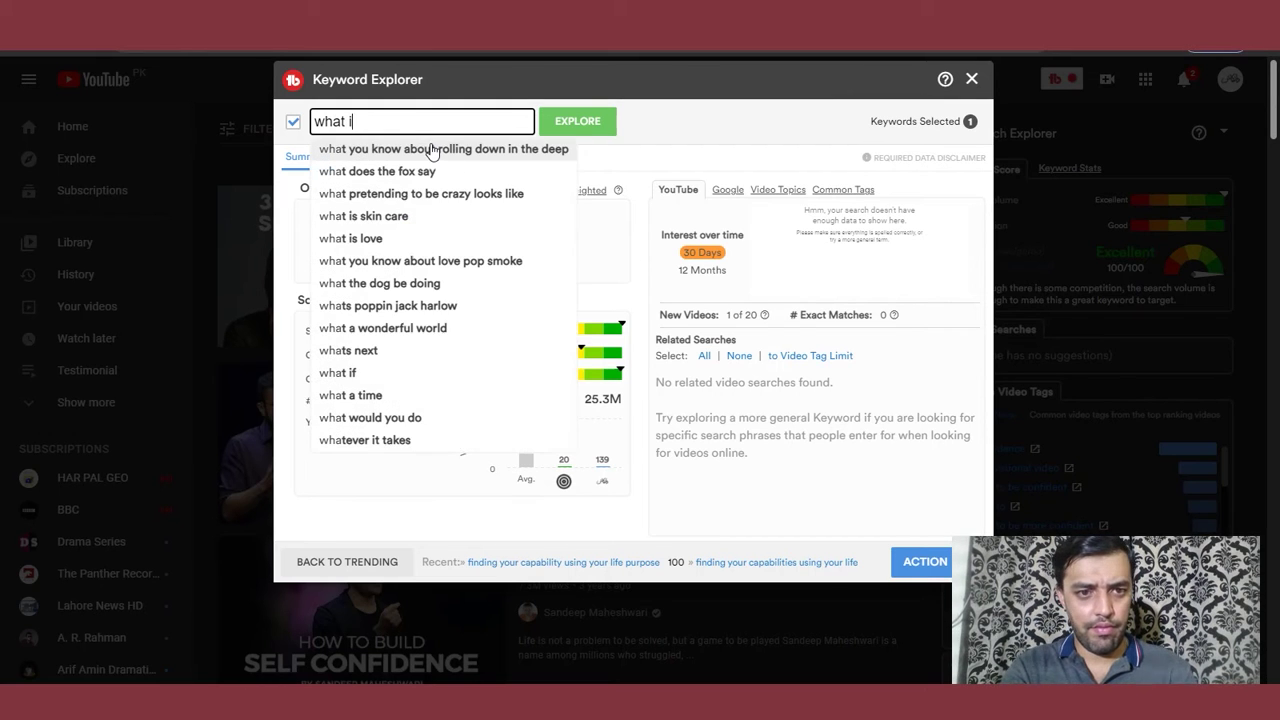
pyautogui.write('s your pupo')
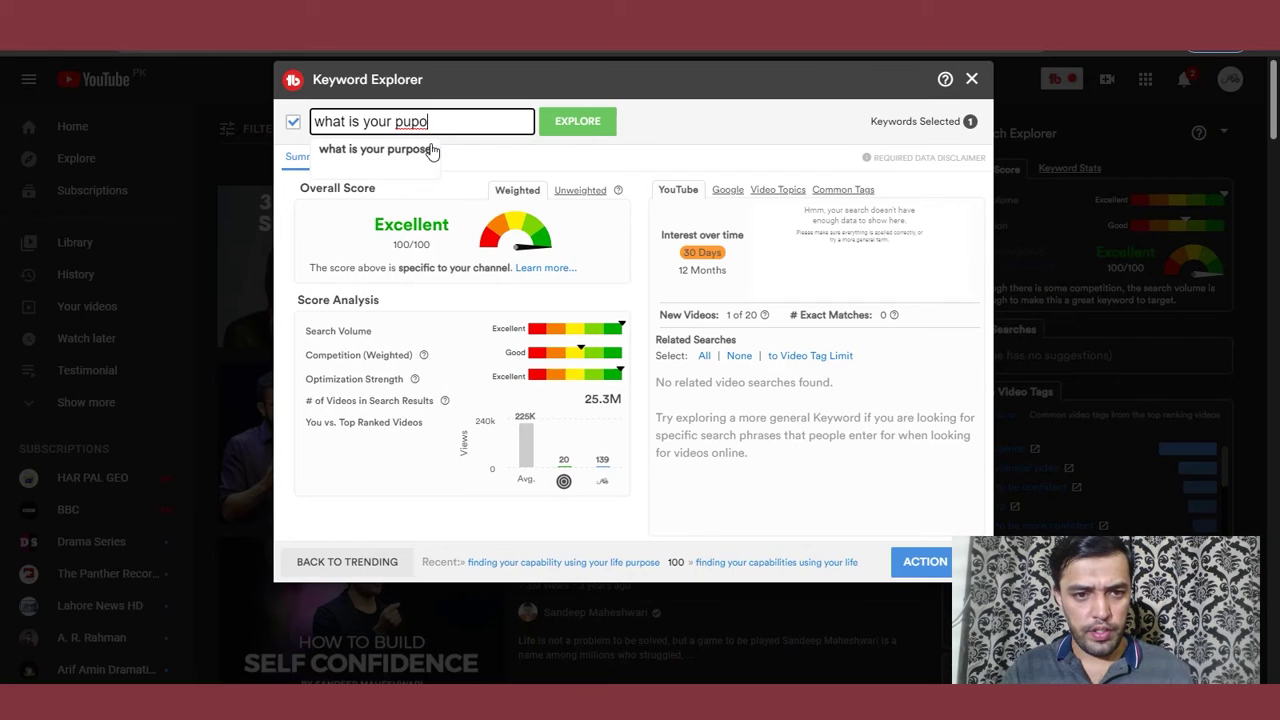
pyautogui.click(432, 150)
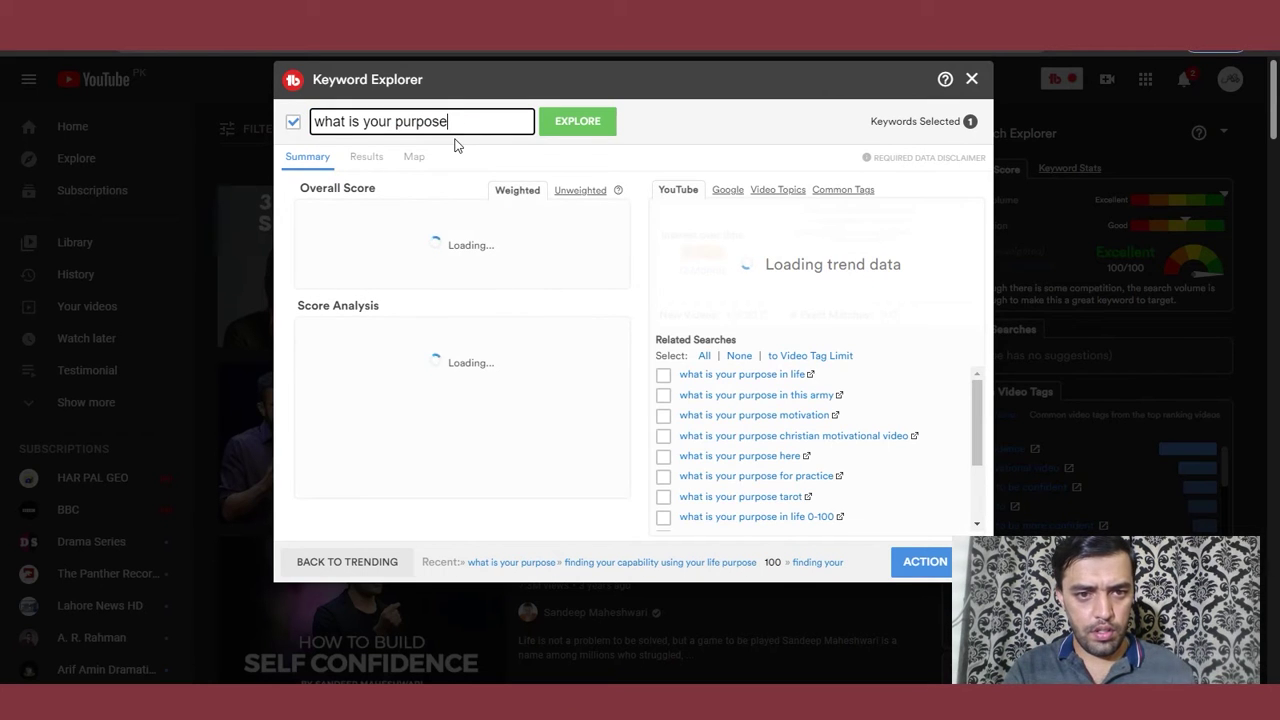
# - Extend the phrase with "in life", explore "what is your purpose in life", and clear the keyword phrase
pyautogui.write('in')
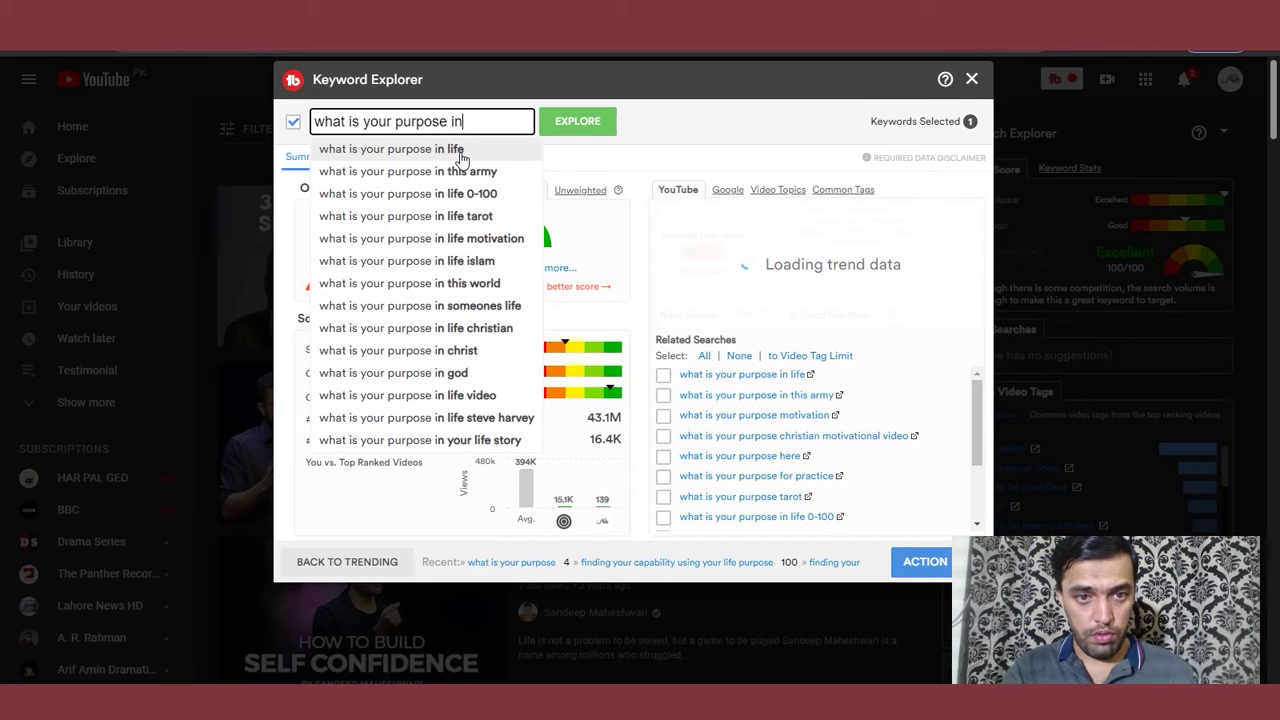
pyautogui.click(457, 152)
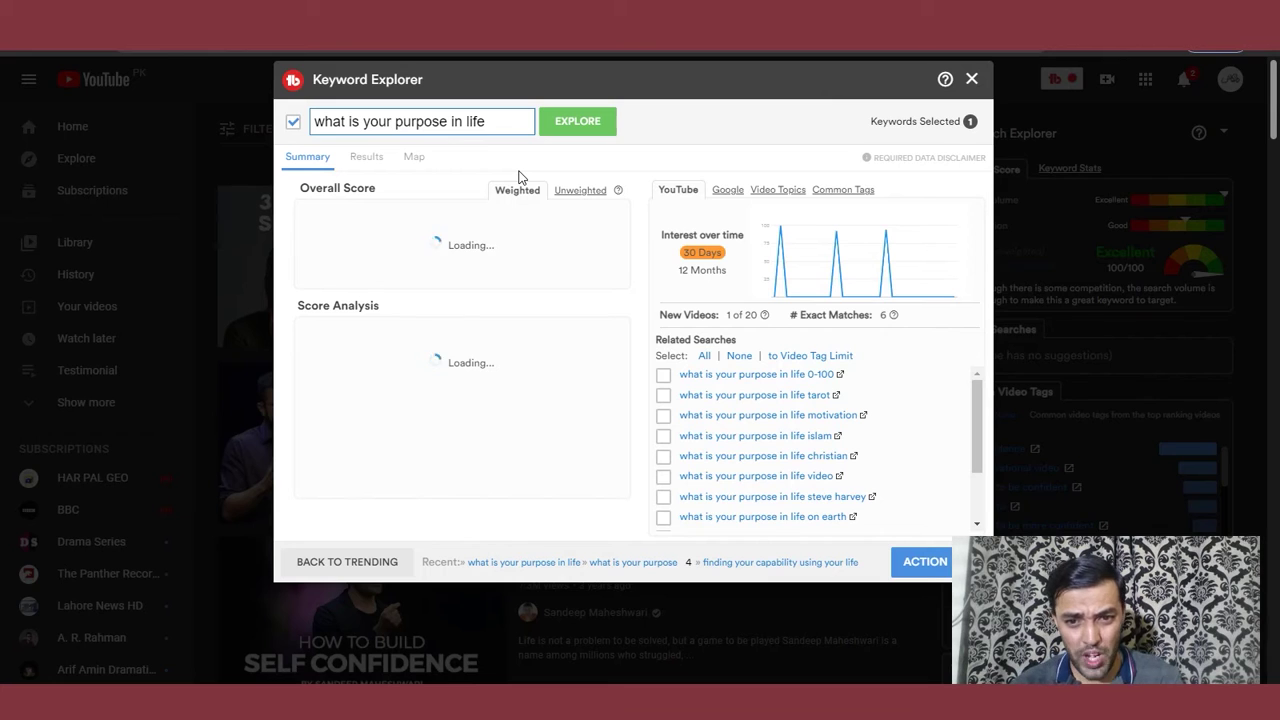
pyautogui.click(495, 122)
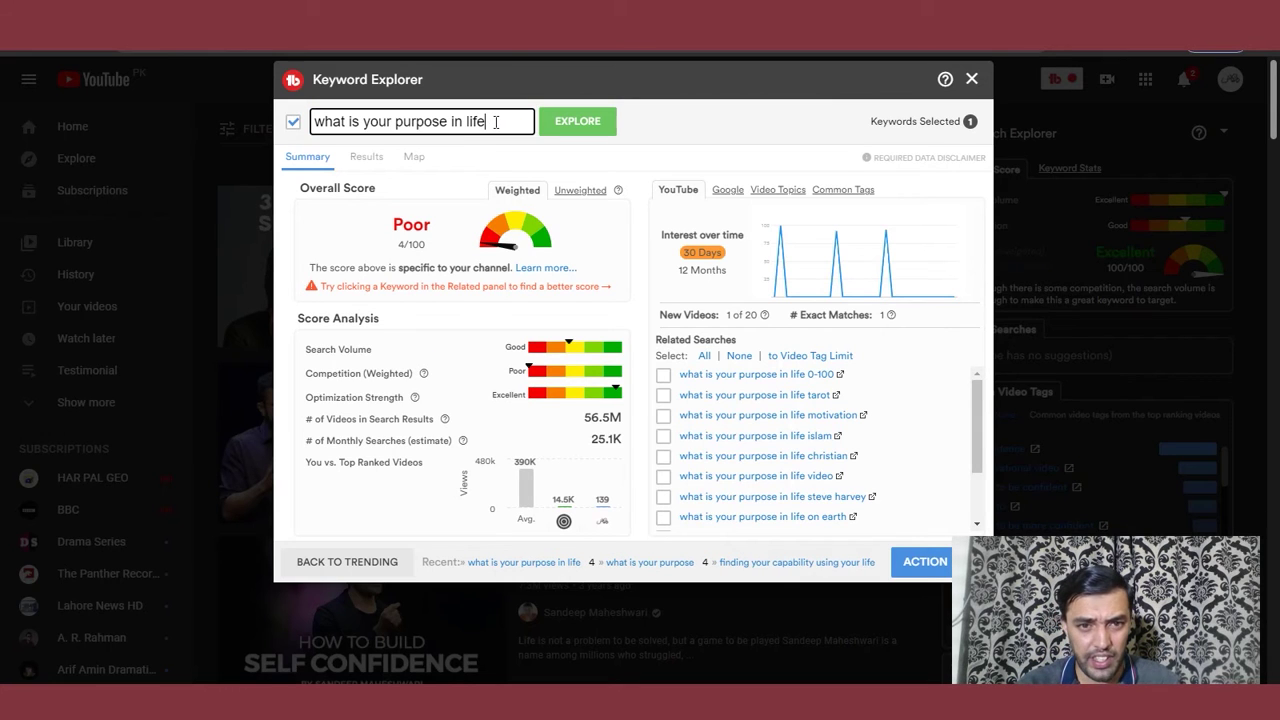
pyautogui.hotkey('ctrl', 'a')
pyautogui.press('BackSpace')
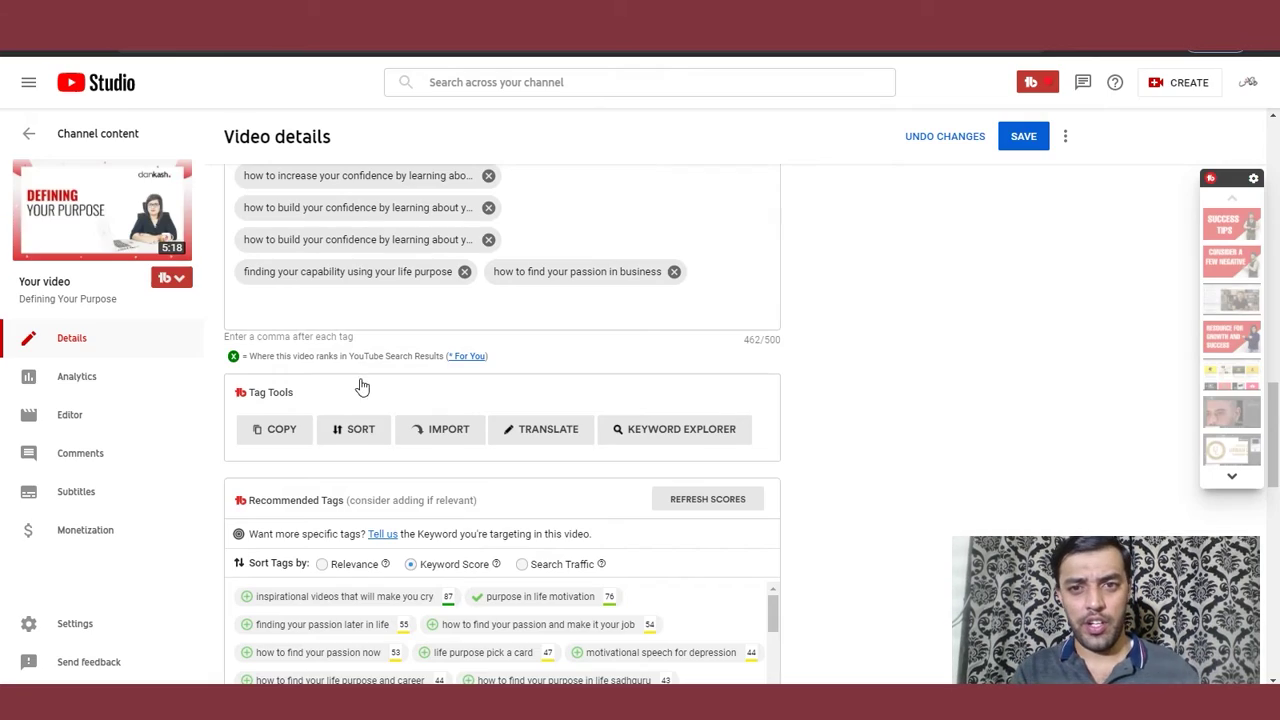
# - In the Studio video details, refresh the recommended tags' scores and try sorting by search traffic before sorting by relevance
pyautogui.scroll(-2, 525, 530)
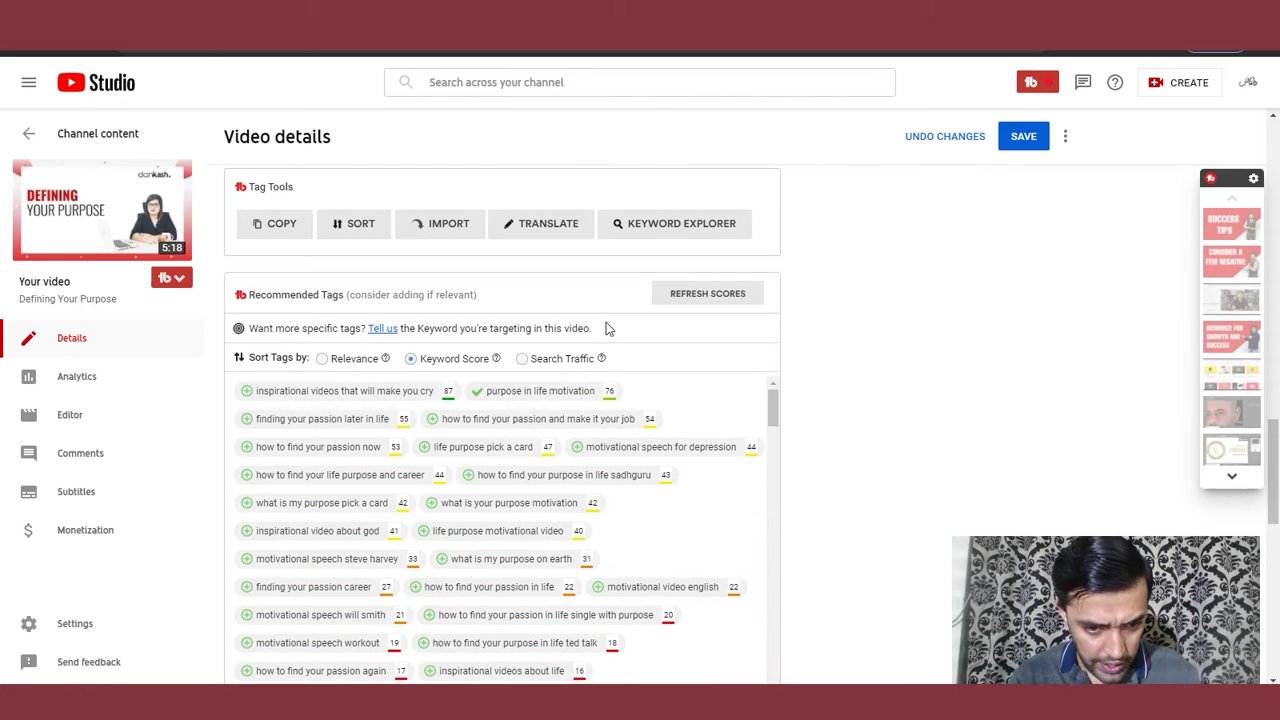
pyautogui.click(675, 299)
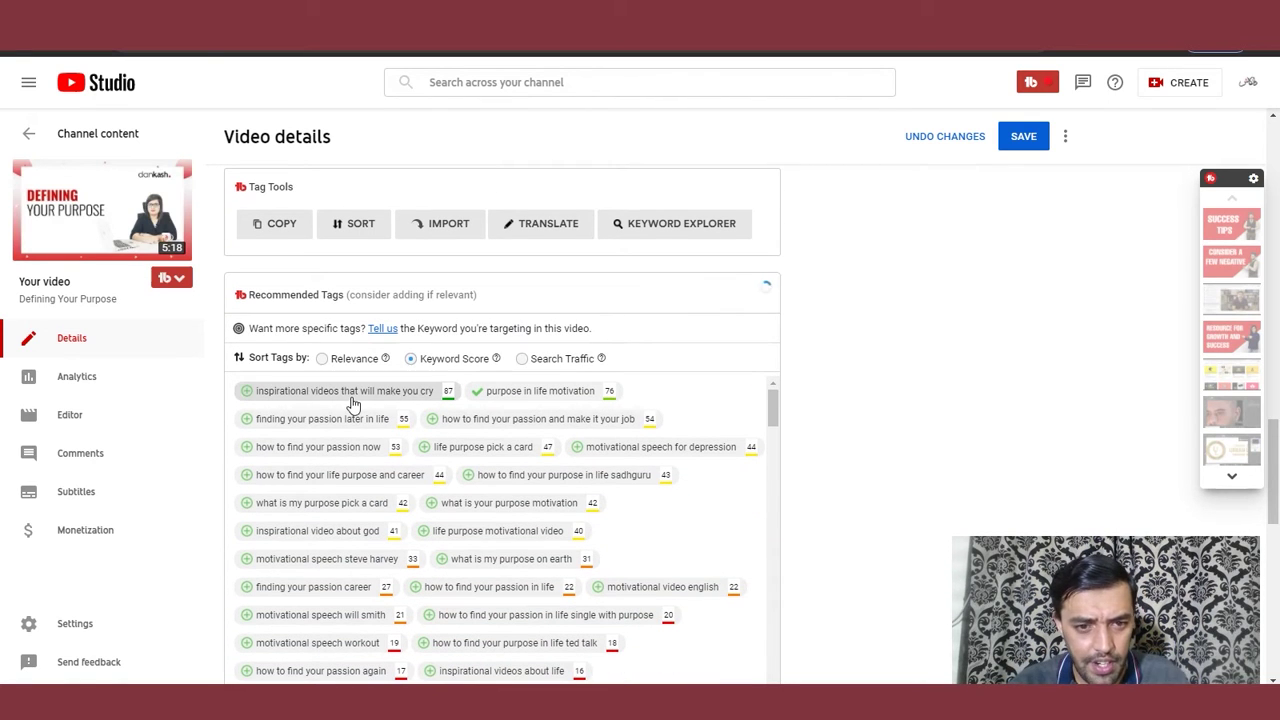
pyautogui.click(524, 360)
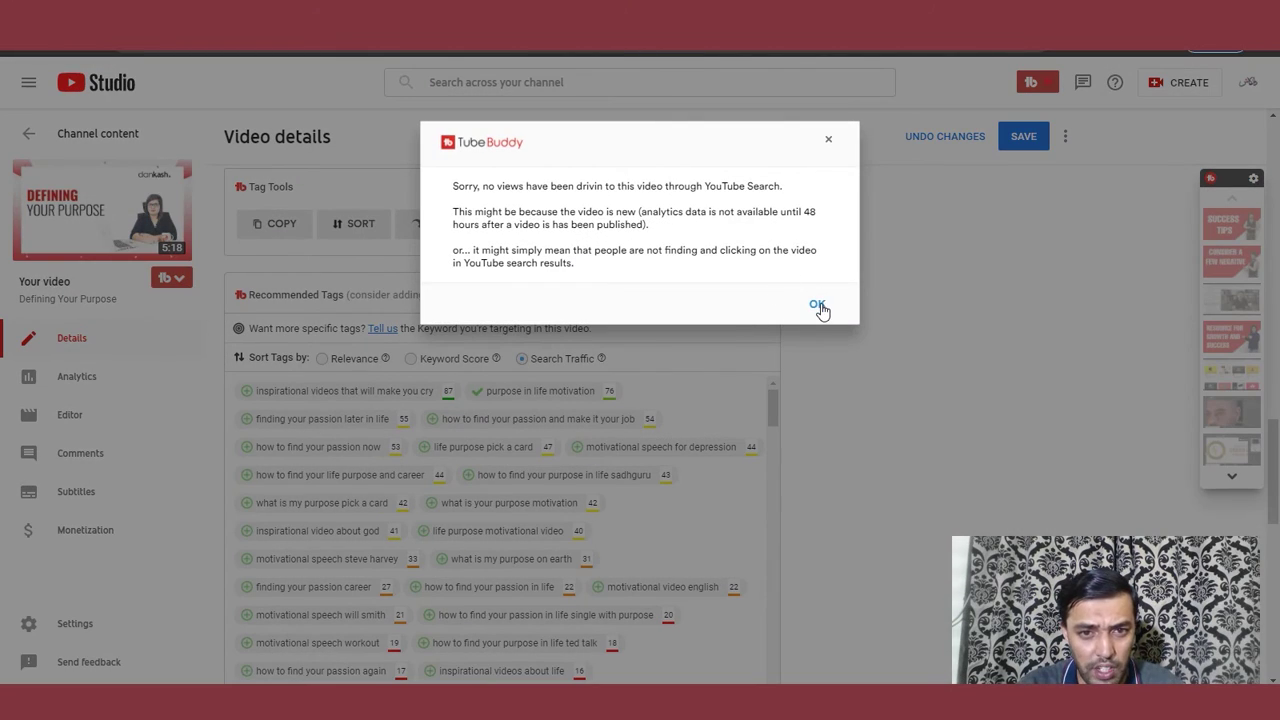
pyautogui.click(818, 306)
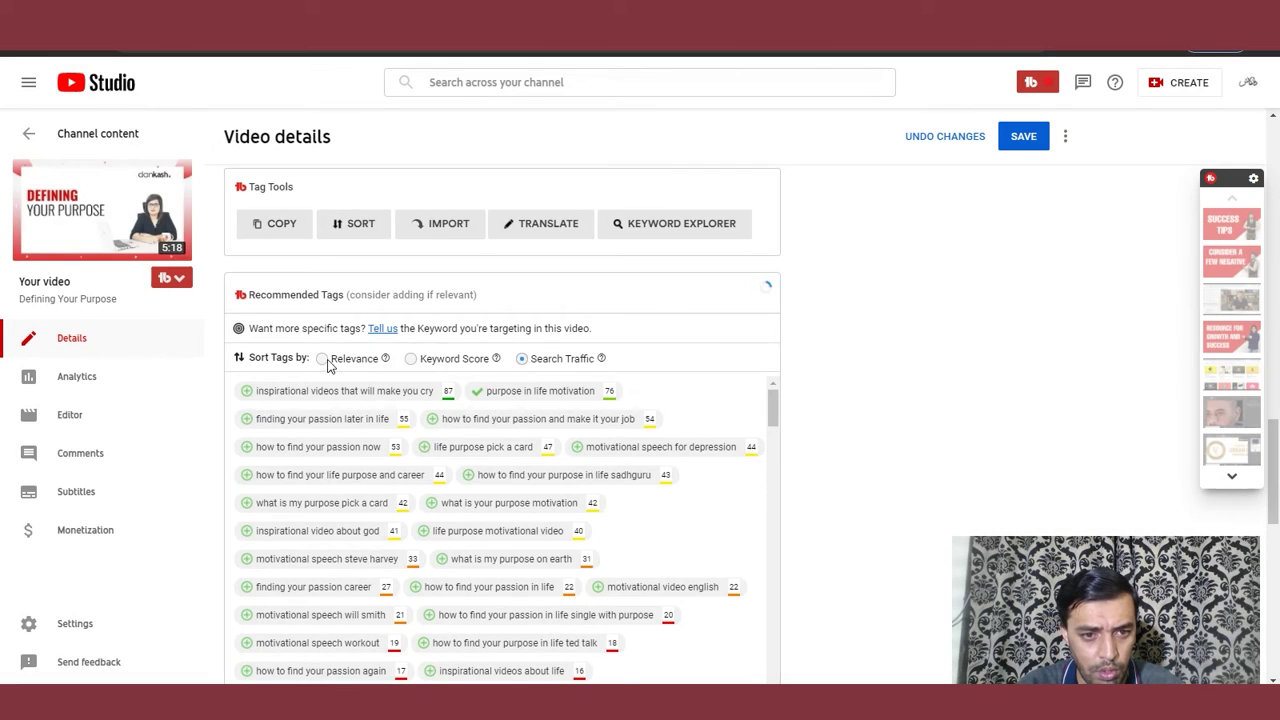
pyautogui.click(324, 360)
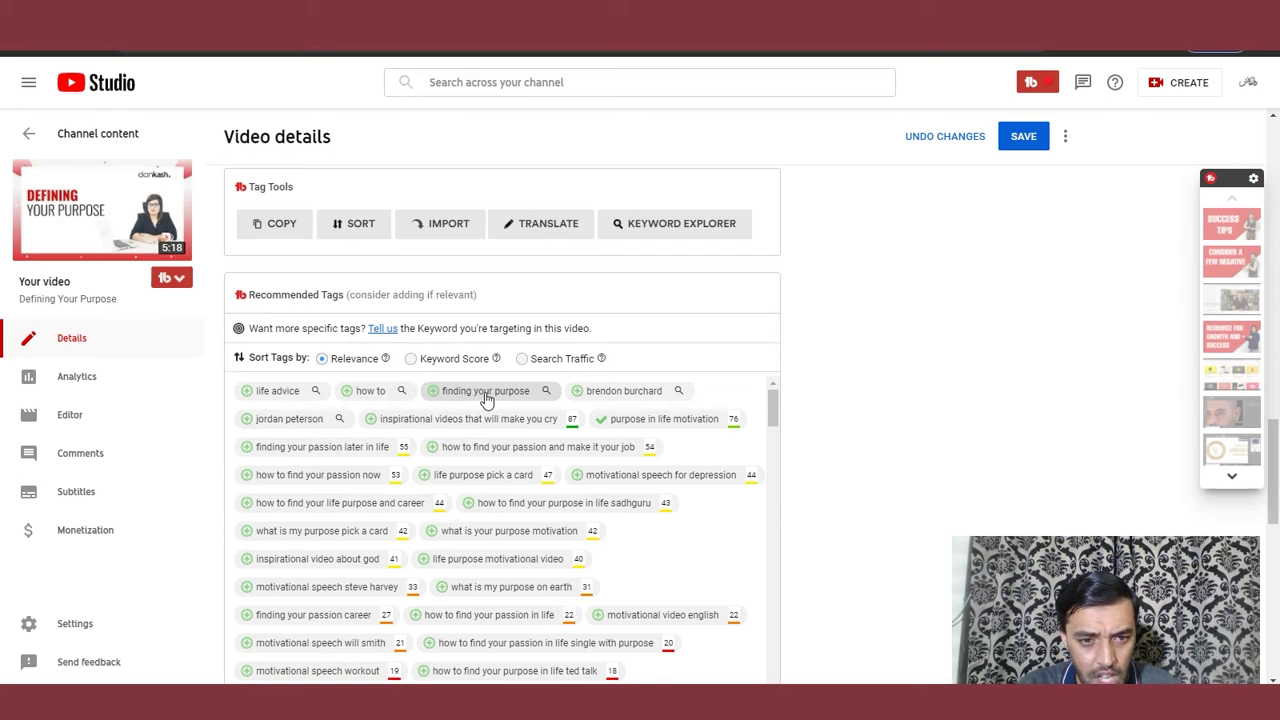
# - Add the recommended tag "finding your purpose" and examine it in Keyword Explorer, extending the phrase with "in life"
pyautogui.scroll(2, 891, 342)
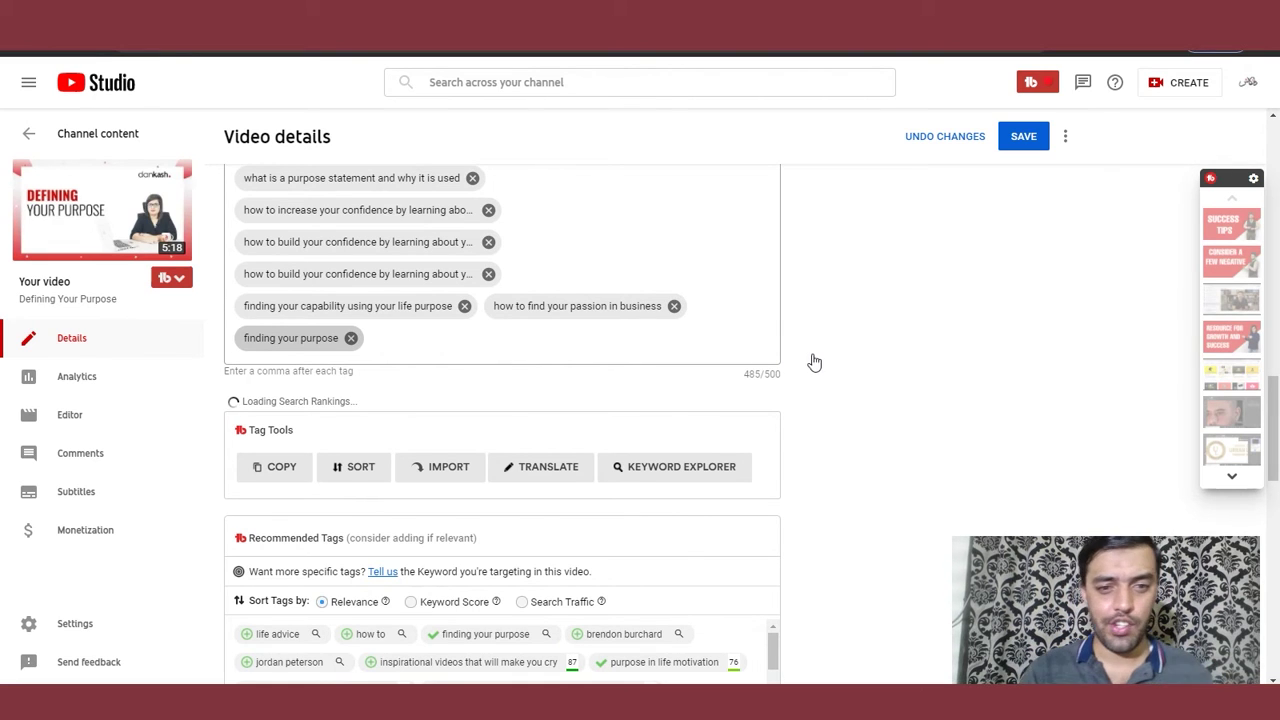
pyautogui.click(334, 340)
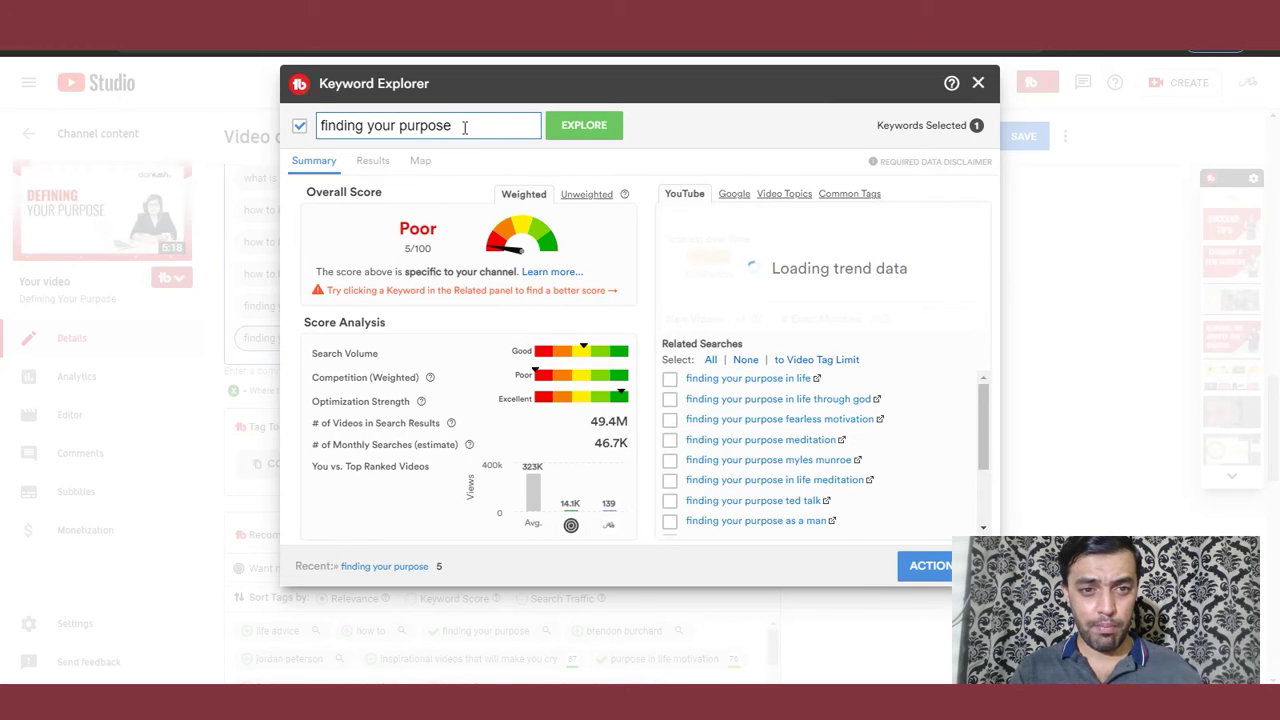
pyautogui.click(464, 127)
pyautogui.write('in life')
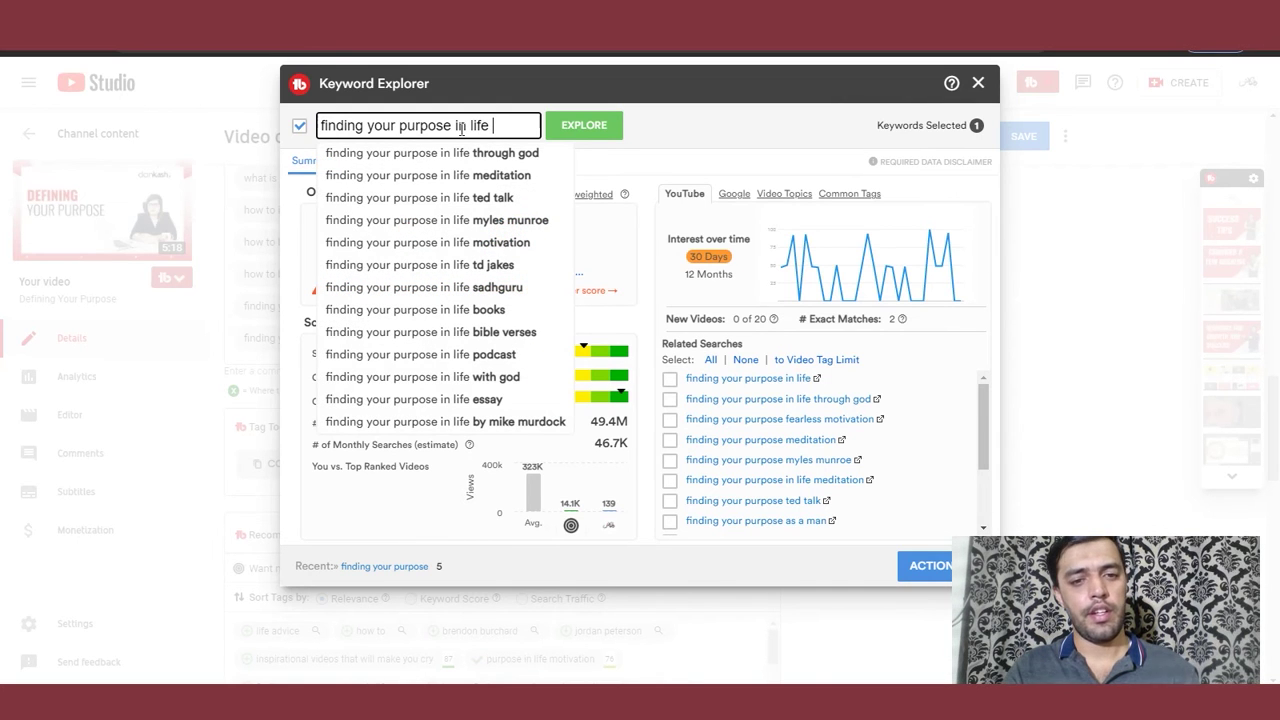
# - Clear the phrase "finding your purpose in life" and close Keyword Explorer, also on the YouTube search page
pyautogui.press('BackSpace')
pyautogui.press('BackSpace')
pyautogui.press('BackSpace')
pyautogui.press('BackSpace')
pyautogui.press('BackSpace')
pyautogui.press('BackSpace')
pyautogui.press('BackSpace')
pyautogui.press('BackSpace')
pyautogui.press('BackSpace')
pyautogui.press('BackSpace')
pyautogui.press('BackSpace')
pyautogui.press('BackSpace')
pyautogui.press('BackSpace')
pyautogui.press('BackSpace')
pyautogui.press('BackSpace')
pyautogui.press('BackSpace')
pyautogui.press('BackSpace')
pyautogui.press('BackSpace')
pyautogui.press('BackSpace')
pyautogui.press('BackSpace')
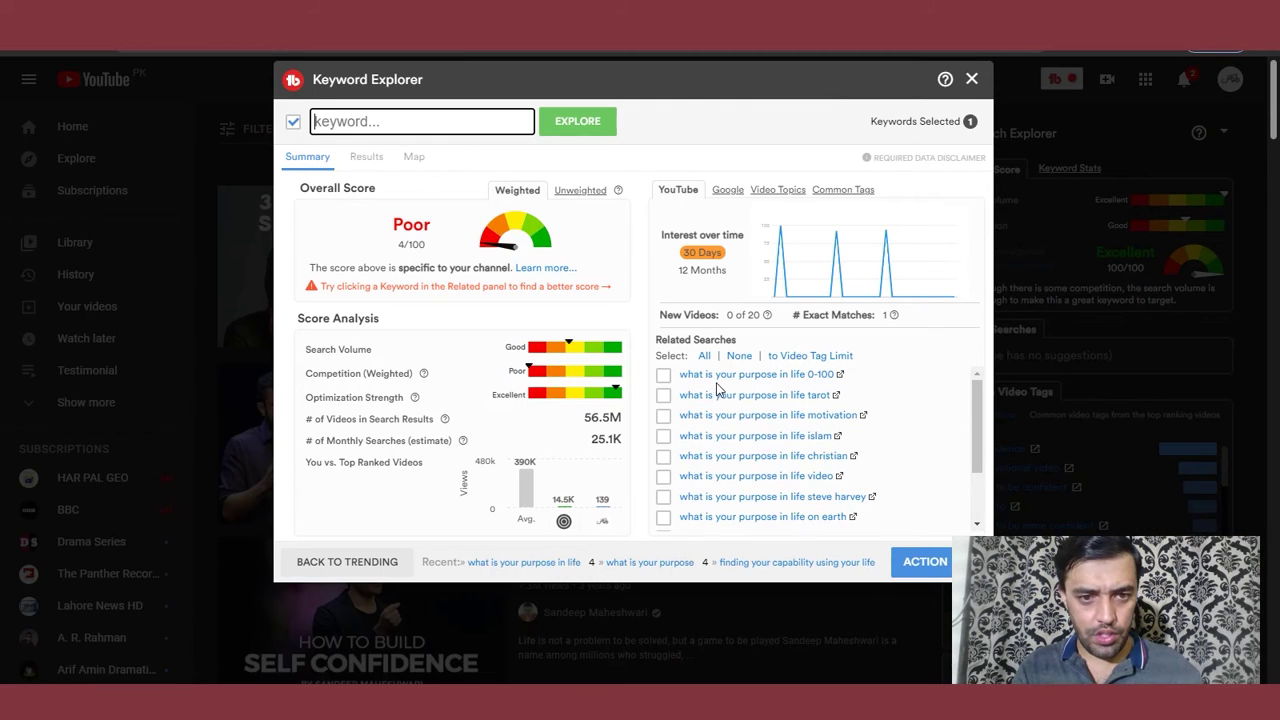
pyautogui.click(971, 80)
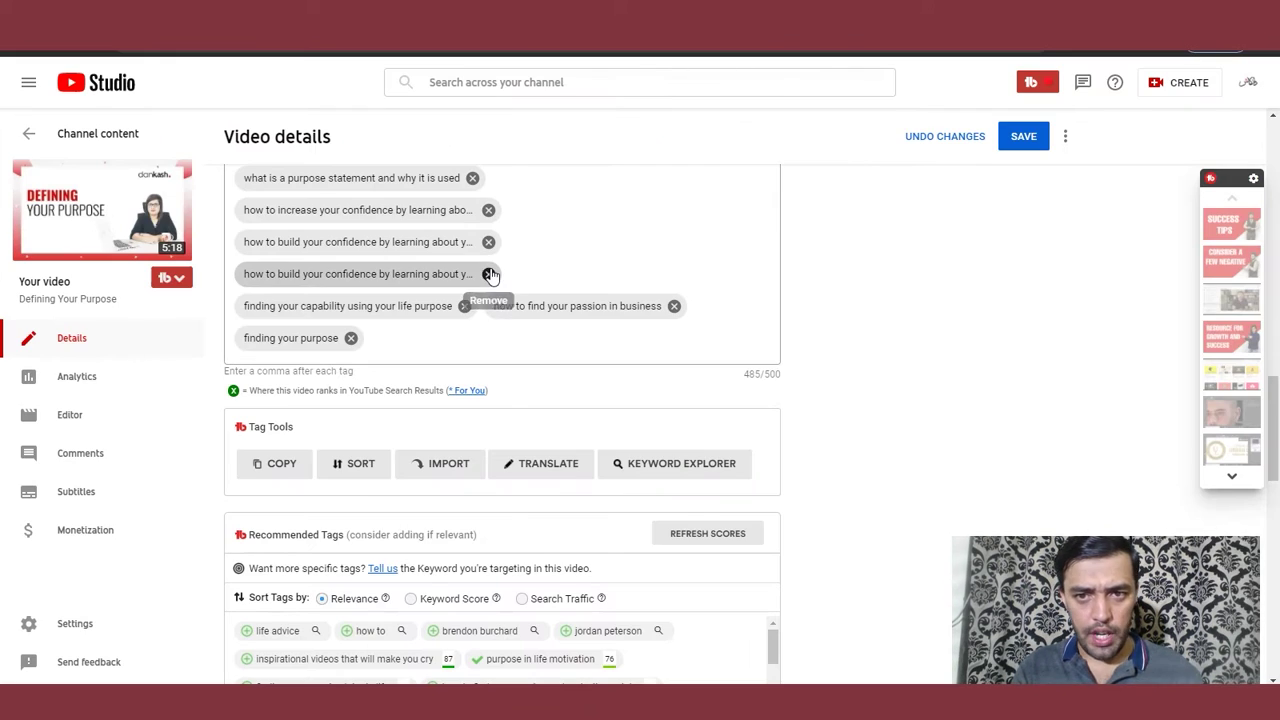
pyautogui.scroll(3, 488, 282)
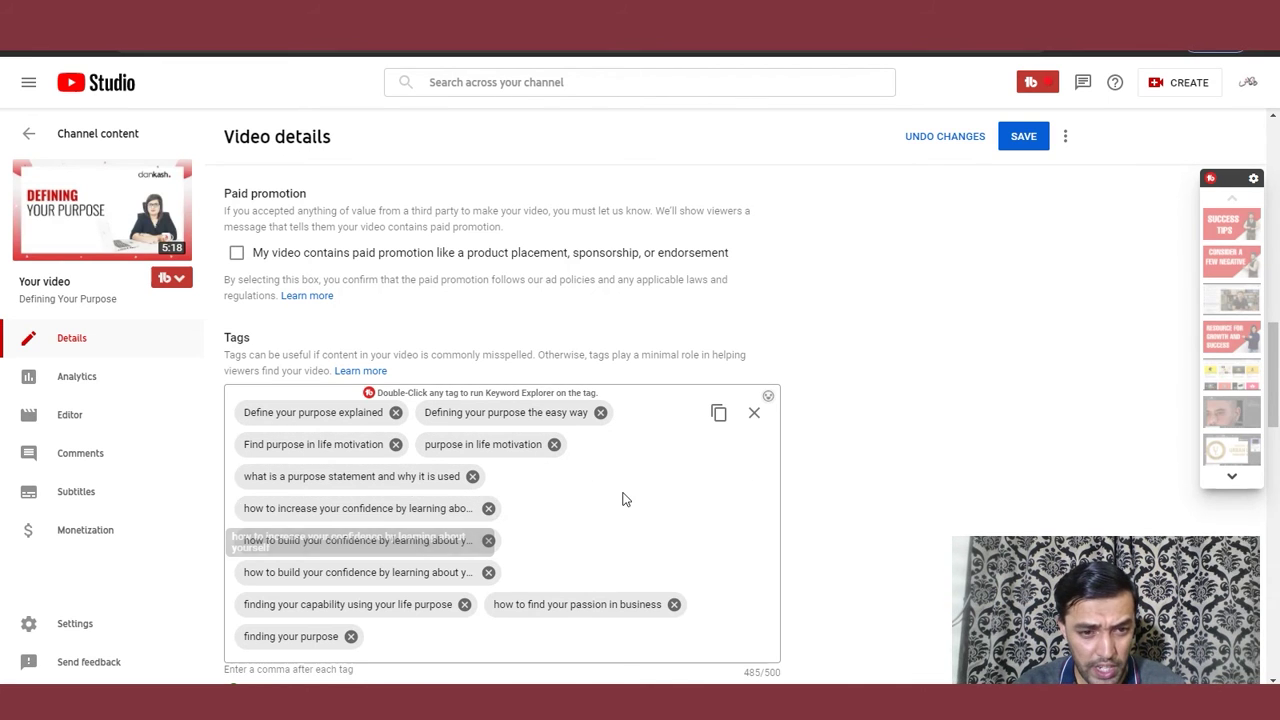
pyautogui.scroll(15, 825, 319)
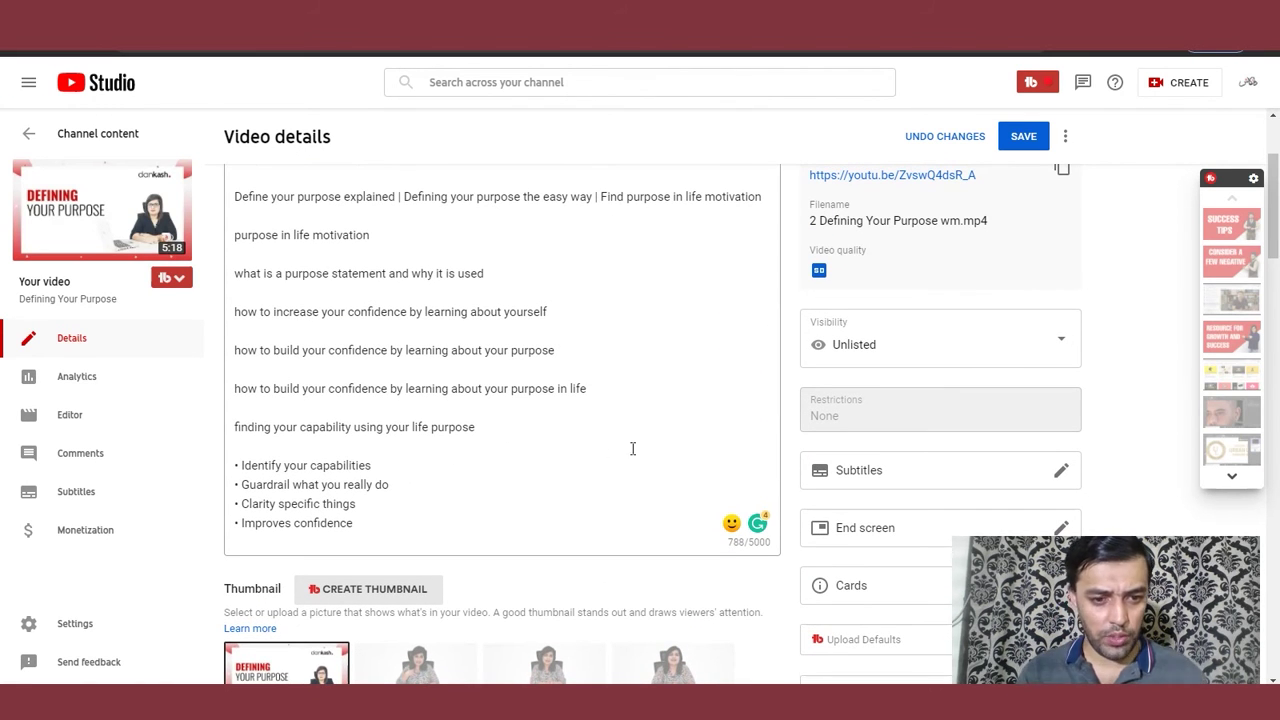
pyautogui.scroll(3, 783, 355)
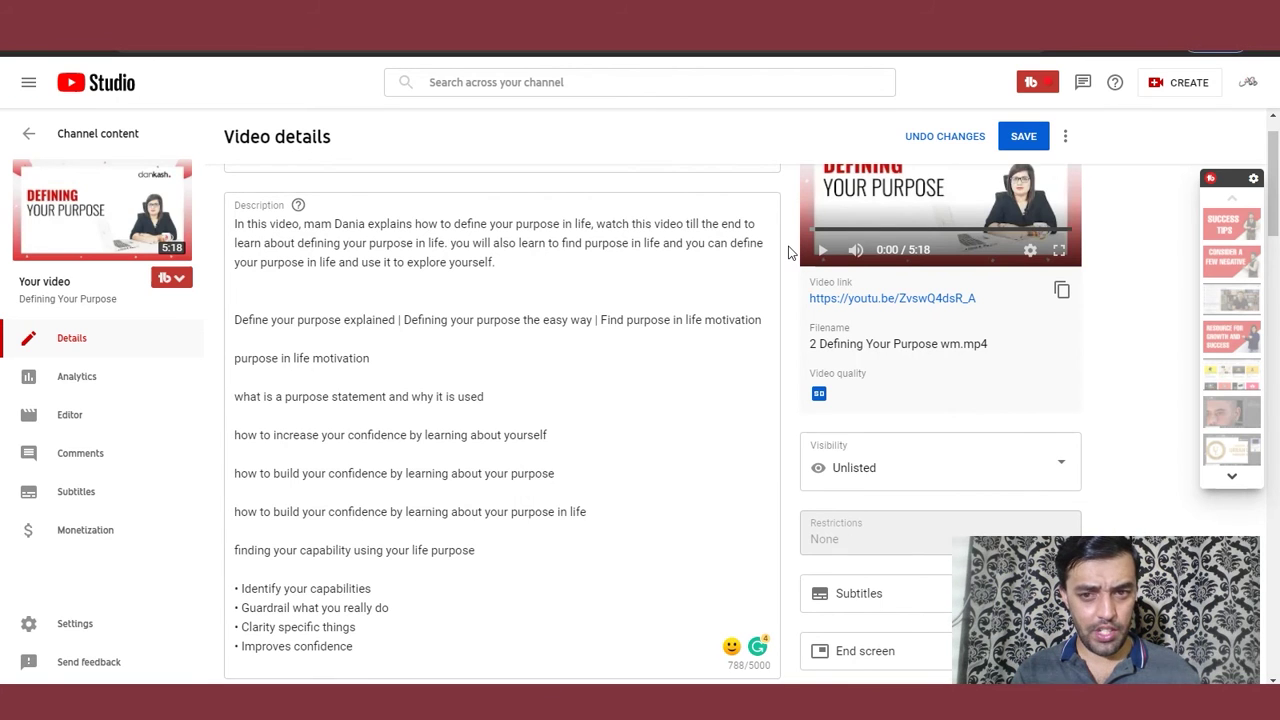
pyautogui.scroll(1, 788, 252)
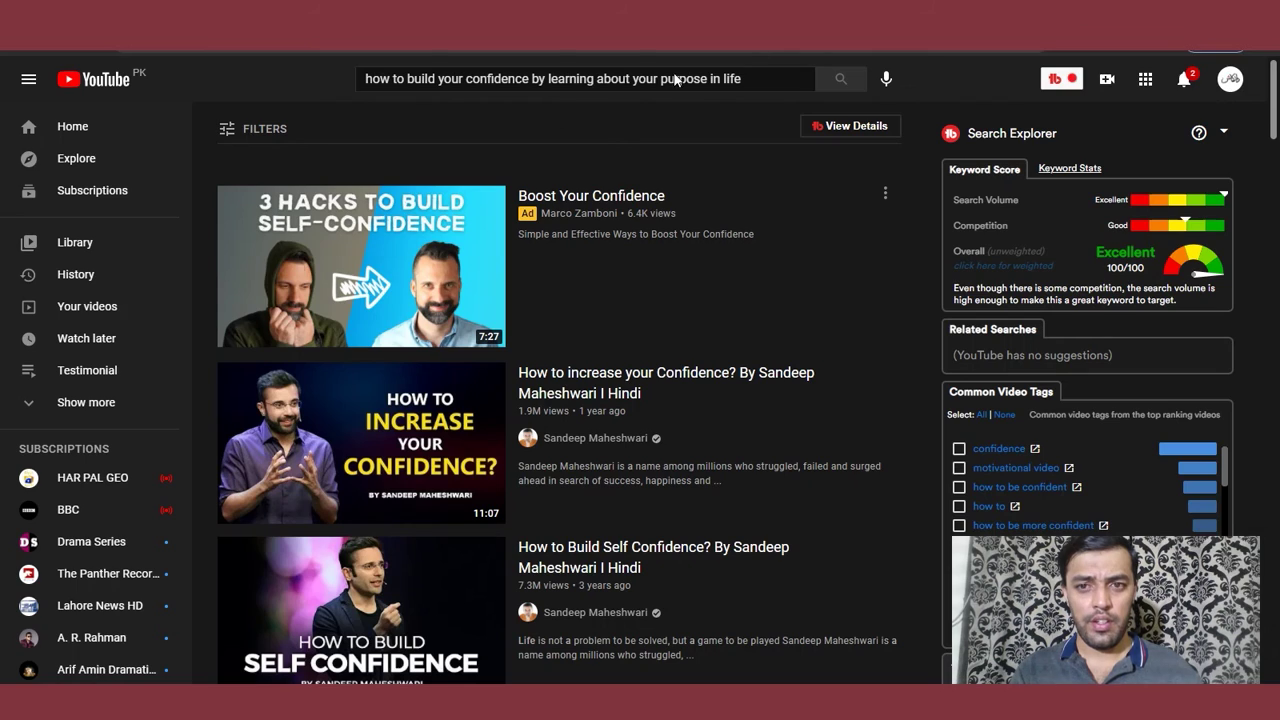
# - Search YouTube for "what is your purpose in life explained" and open its weighted keyword score
pyautogui.tripleClick(771, 78)
pyautogui.press('BackSpace')
pyautogui.write('w')
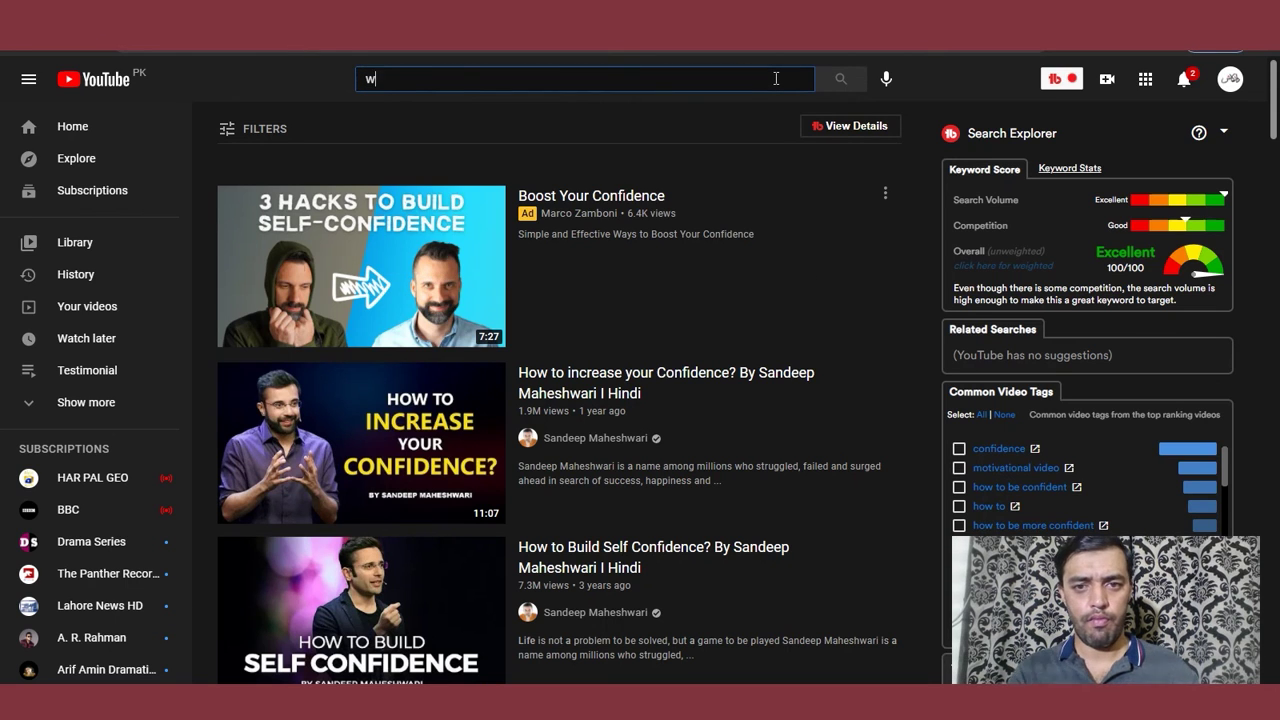
pyautogui.write('hat is yo')
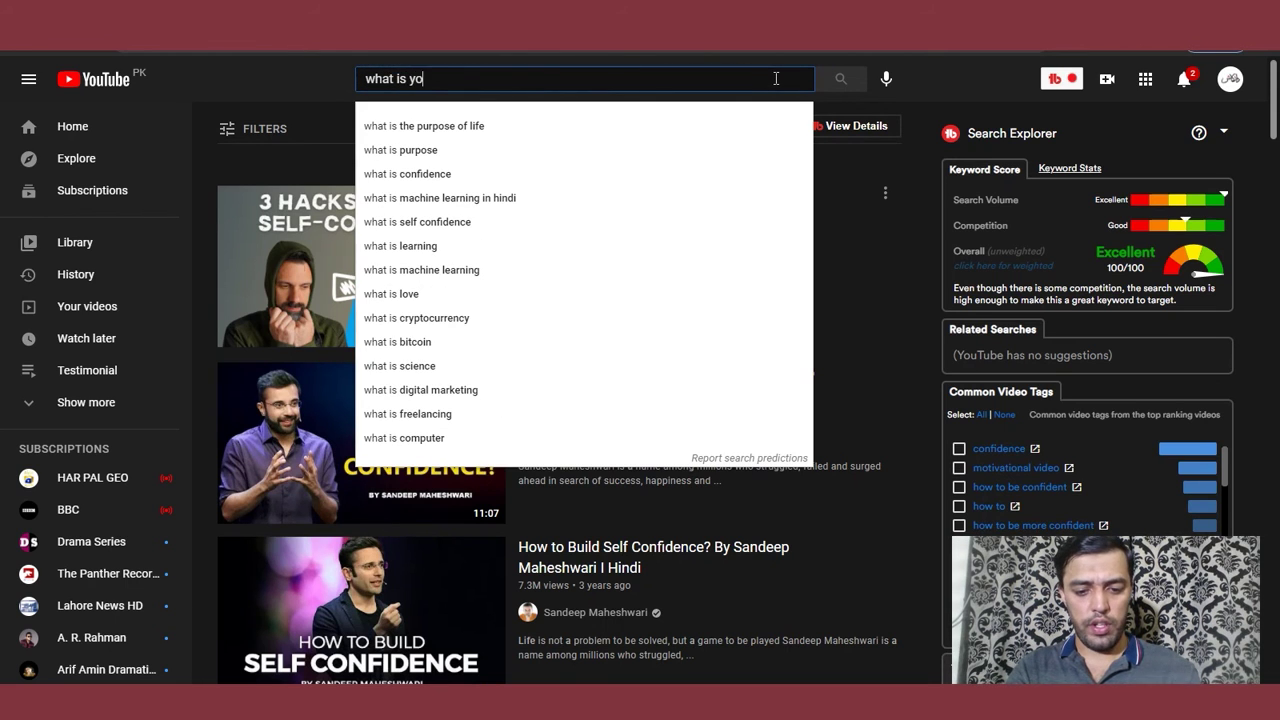
pyautogui.write('ur')
pyautogui.press('Down')
pyautogui.press('Down')
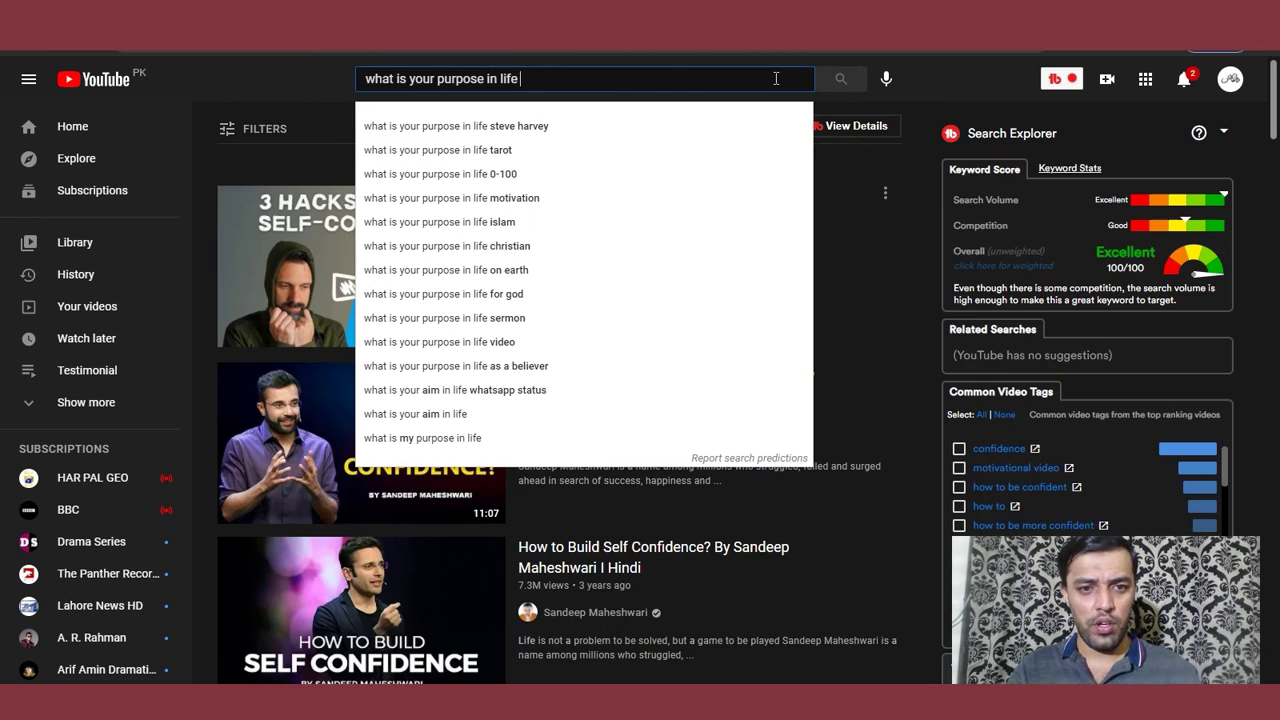
pyautogui.write('explained')
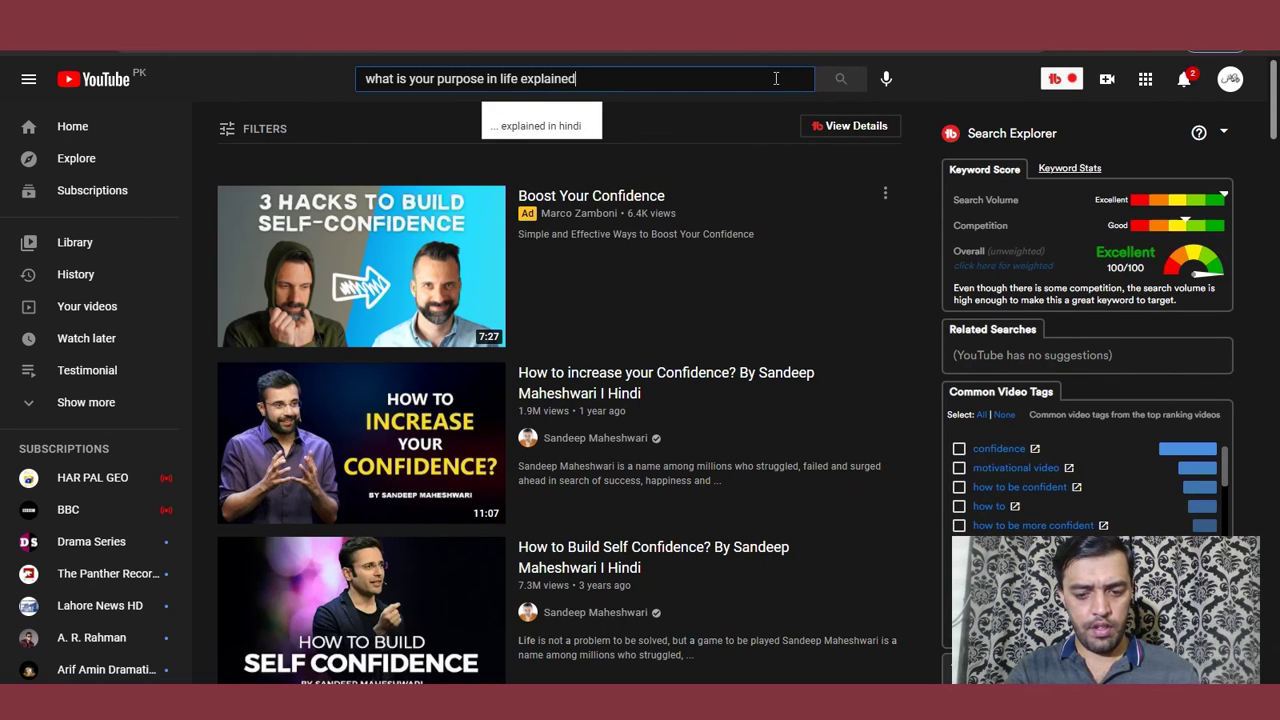
pyautogui.press('Return')
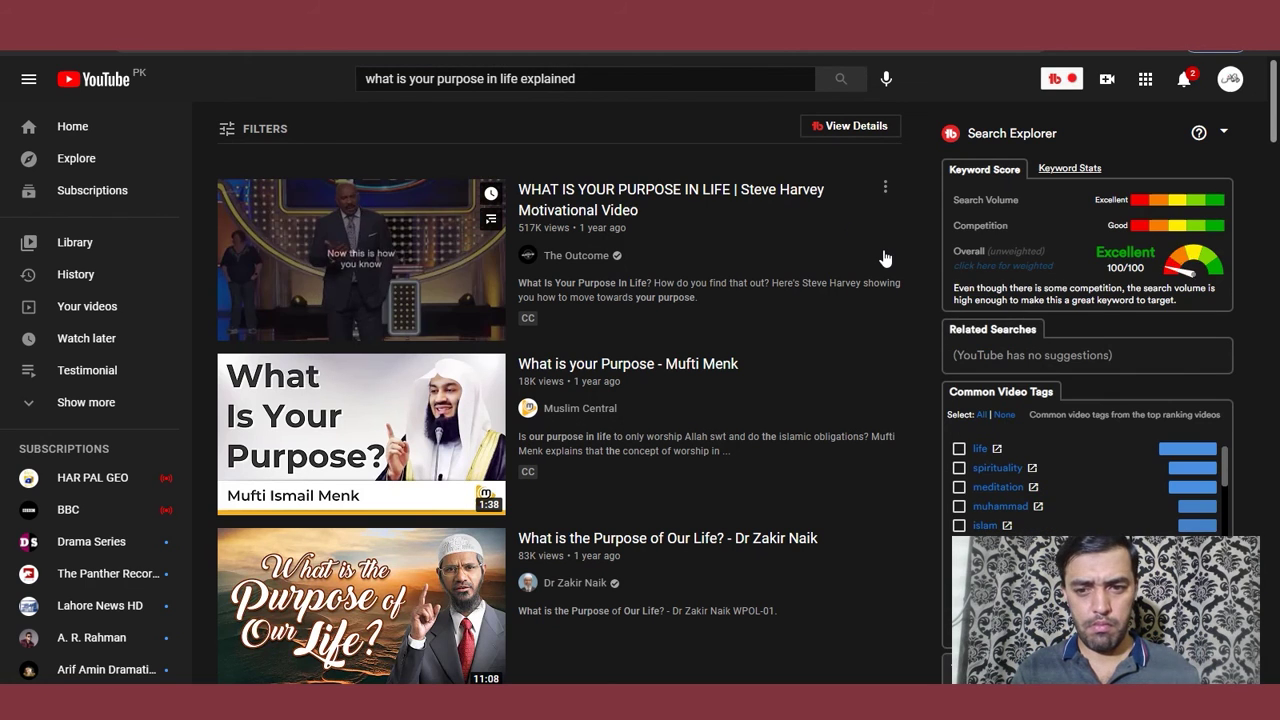
pyautogui.click(968, 266)
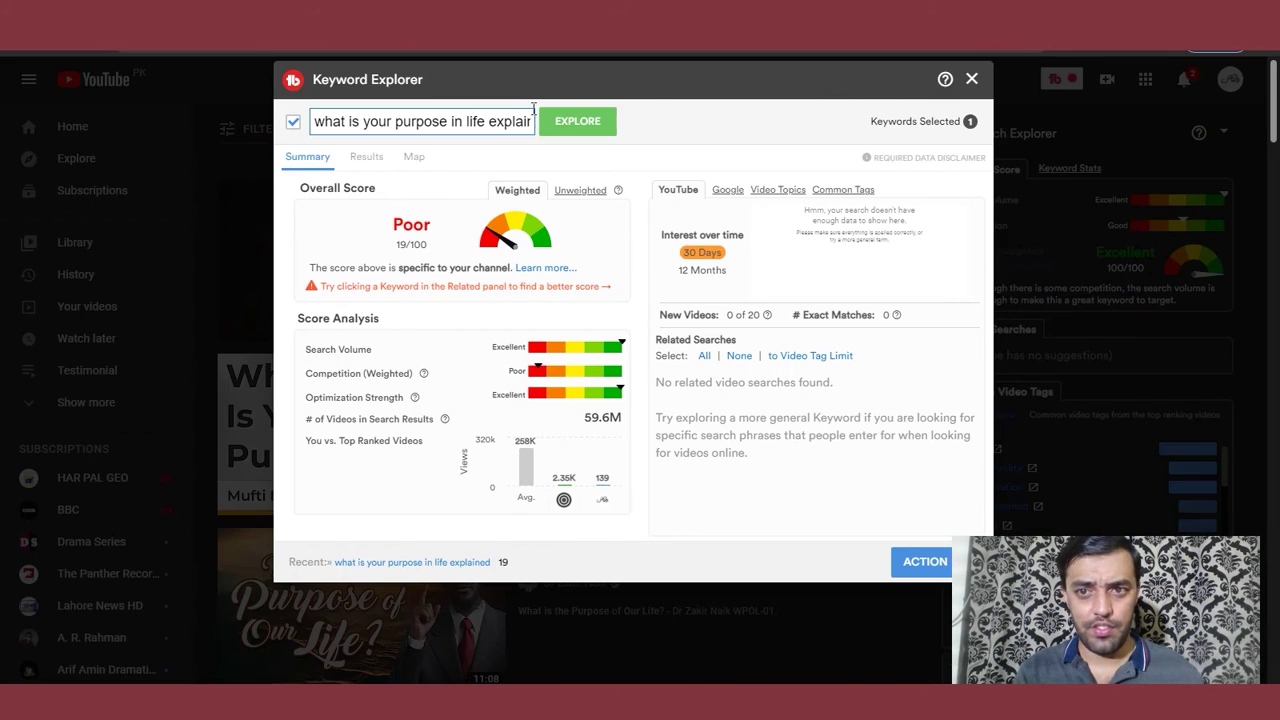
# - Explore the phrase with "in 5 mins" appended, and explore it again with the ending "in five minutes" instead
pyautogui.click(527, 121)
pyautogui.press('End')
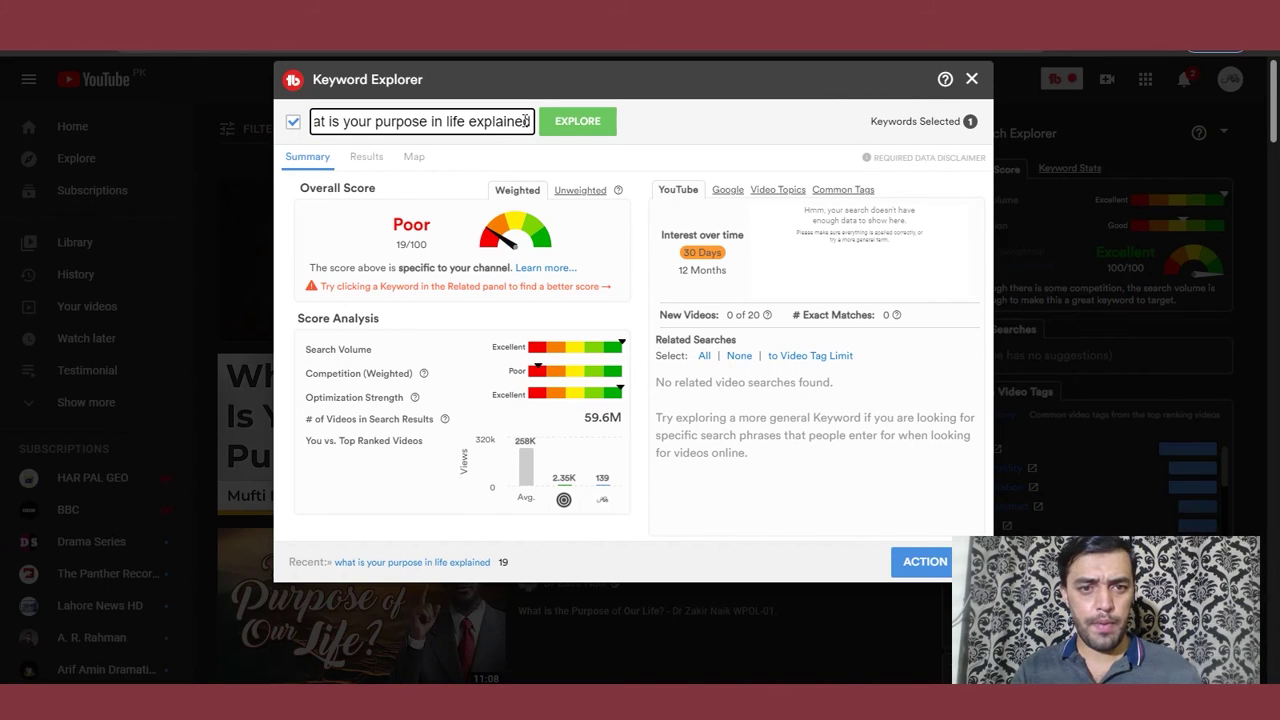
pyautogui.write('in 5')
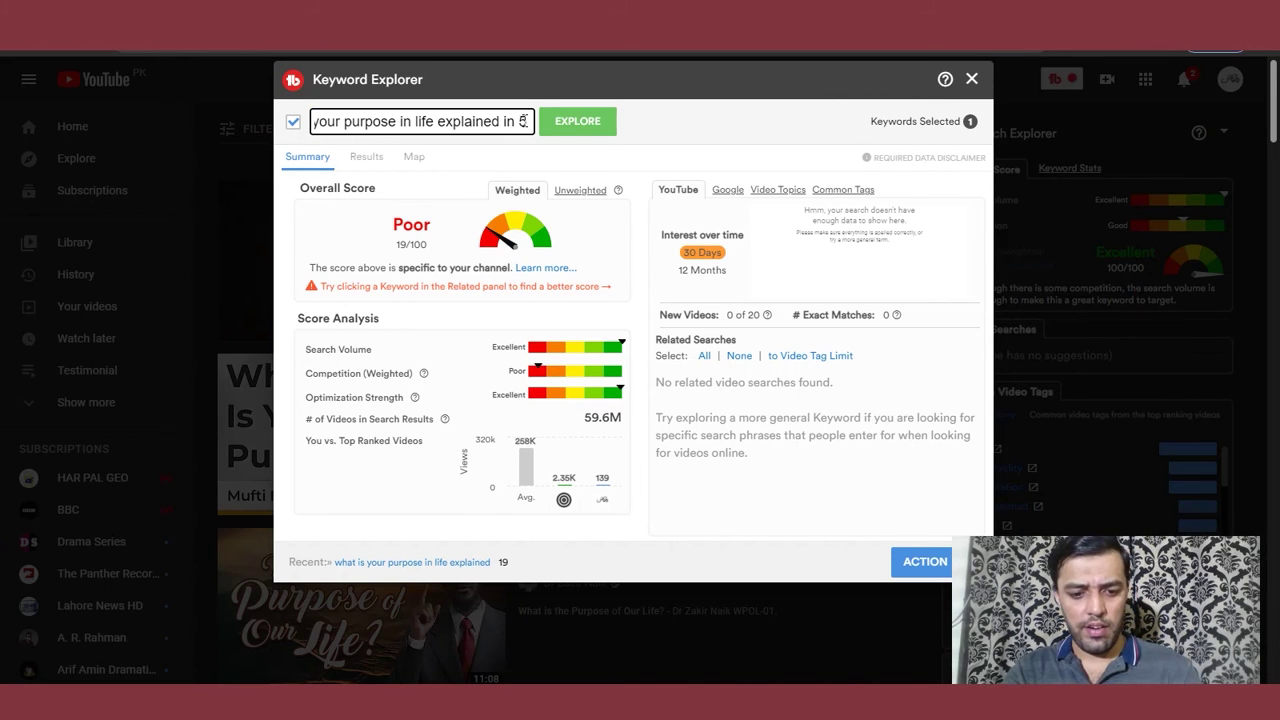
pyautogui.write('  mins')
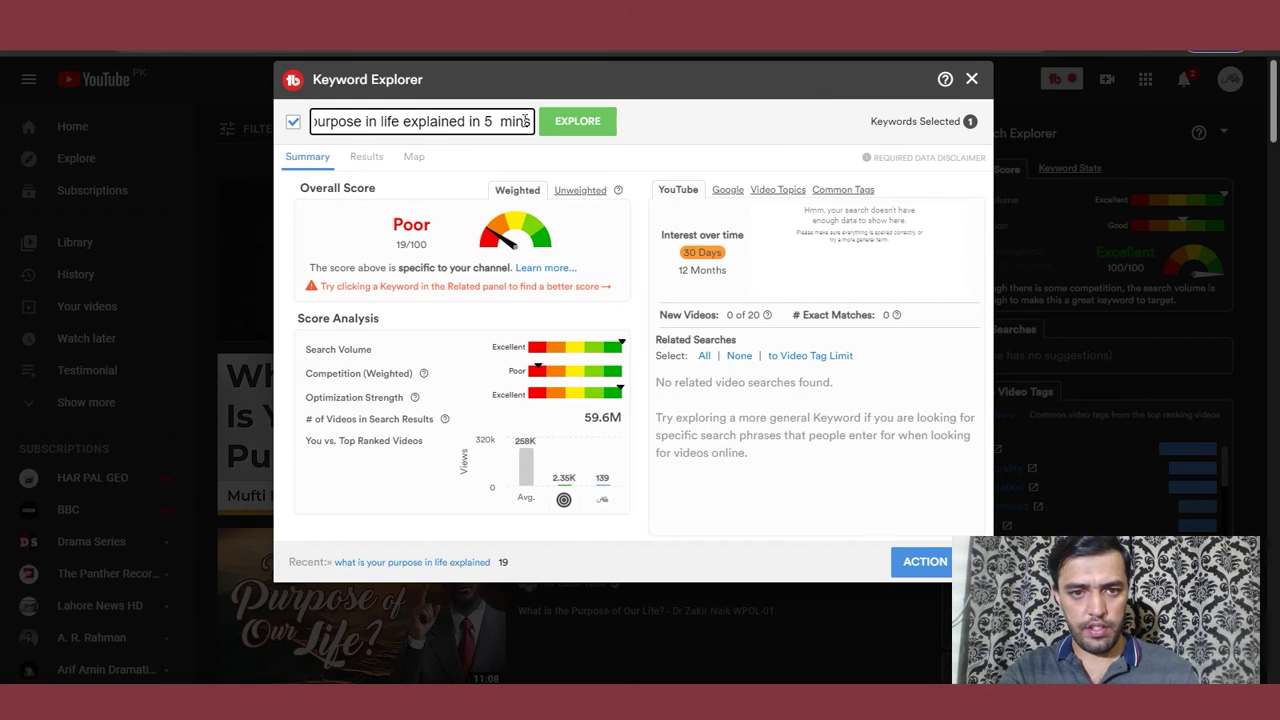
pyautogui.press('Return')
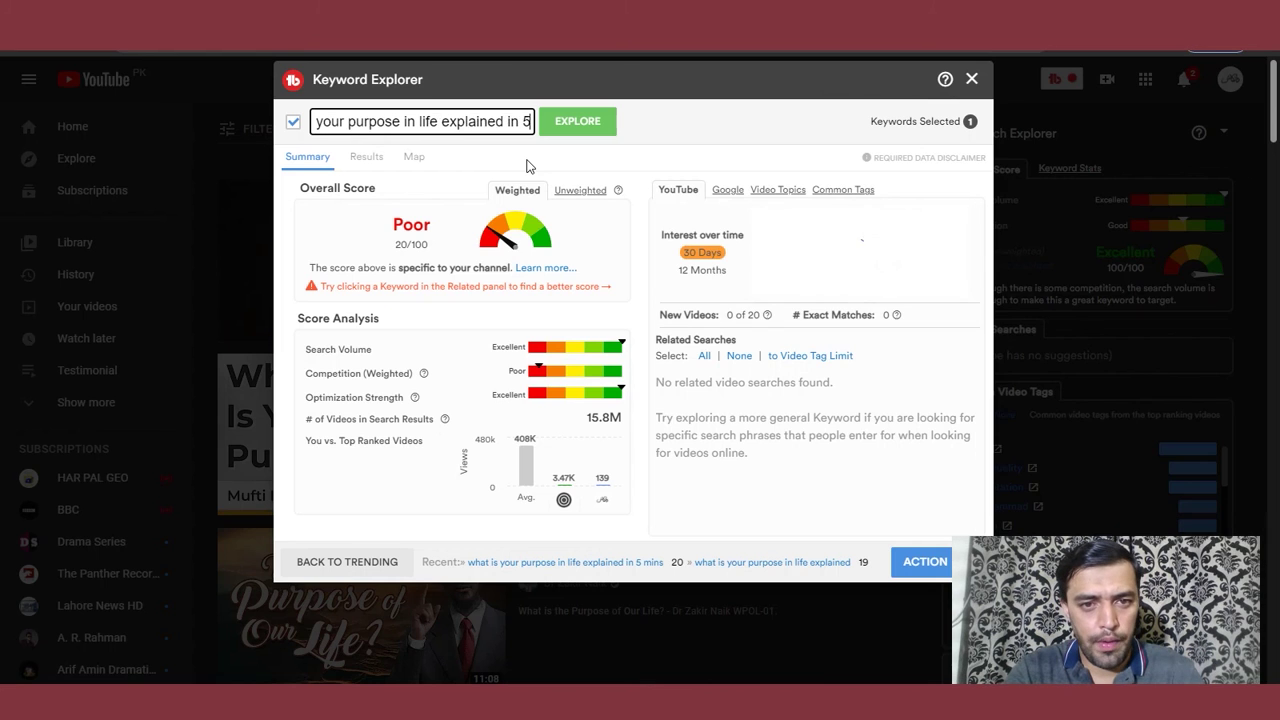
pyautogui.write('ve minutes')
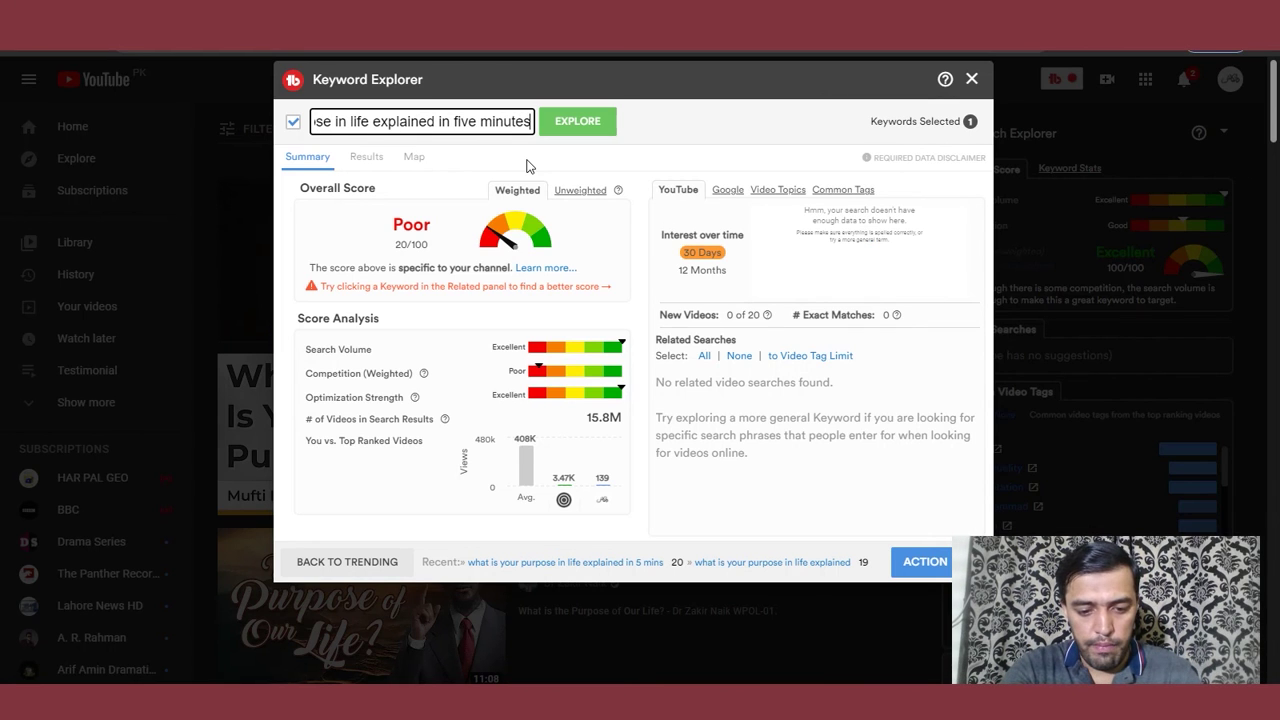
pyautogui.press('Return')
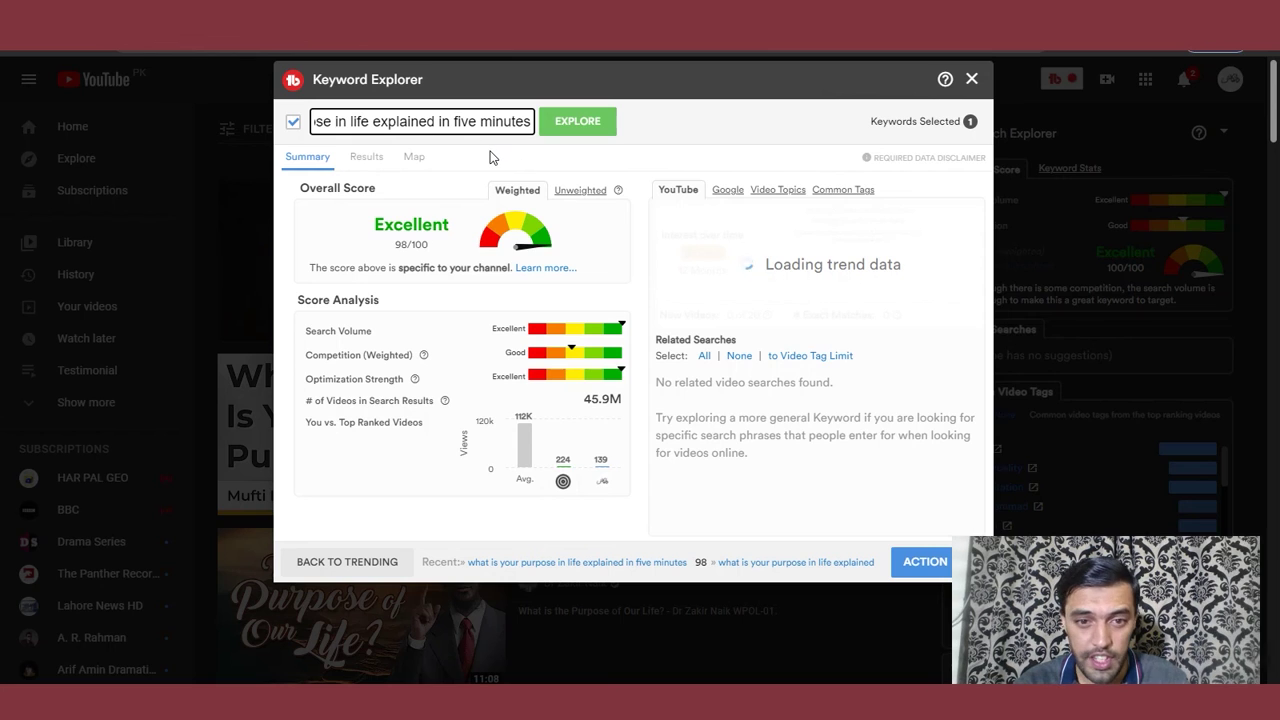
# - Copy the whole phrase "what is your purpose in life explained in five minutes", clear it and close Keyword Explorer
pyautogui.hotkey('ctrl', 'shift', 'Left')
pyautogui.hotkey('ctrl', 'shift', 'Left')
pyautogui.hotkey('ctrl', 'shift', 'Left')
pyautogui.hotkey('ctrl', 'shift', 'Left')
pyautogui.hotkey('ctrl', 'shift', 'Left')
pyautogui.hotkey('ctrl', 'shift', 'Left')
pyautogui.hotkey('ctrl', 'shift', 'Left')
pyautogui.hotkey('ctrl', 'shift', 'Left')
pyautogui.hotkey('ctrl', 'shift', 'Left')
pyautogui.hotkey('ctrl', 'shift', 'Left')
pyautogui.hotkey('ctrl', 'c')
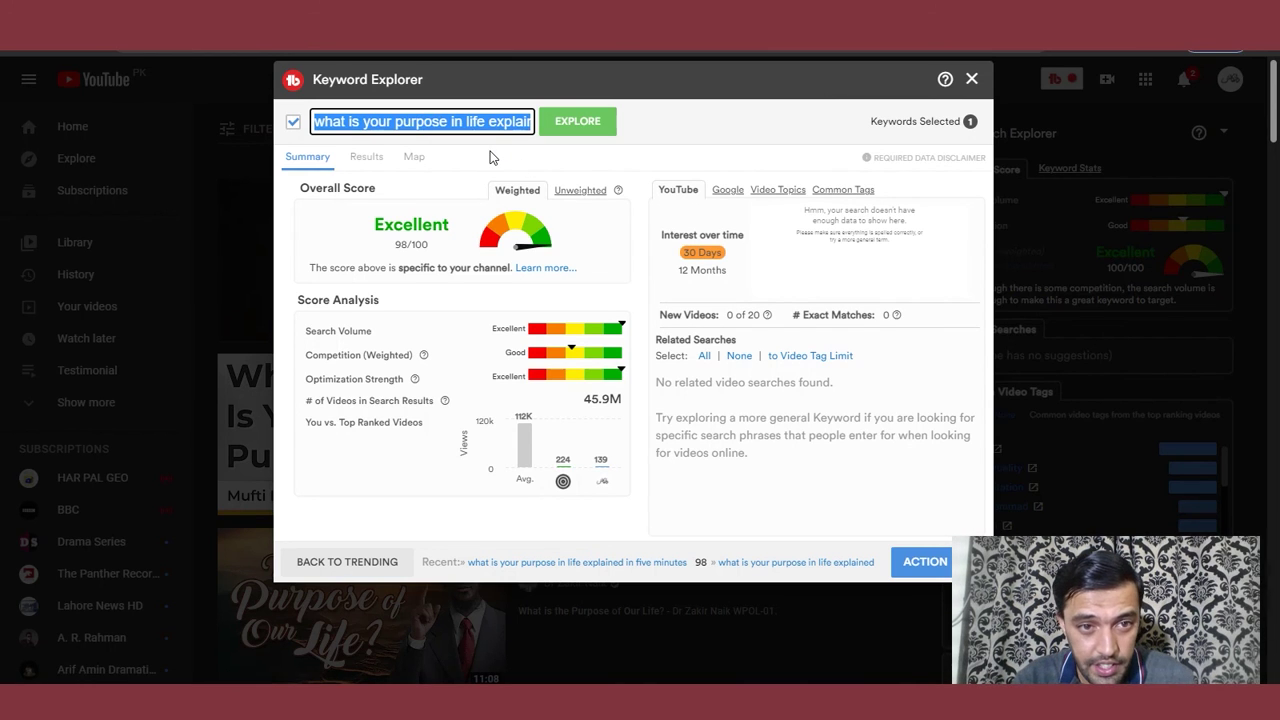
pyautogui.press('BackSpace')
pyautogui.click(971, 78)
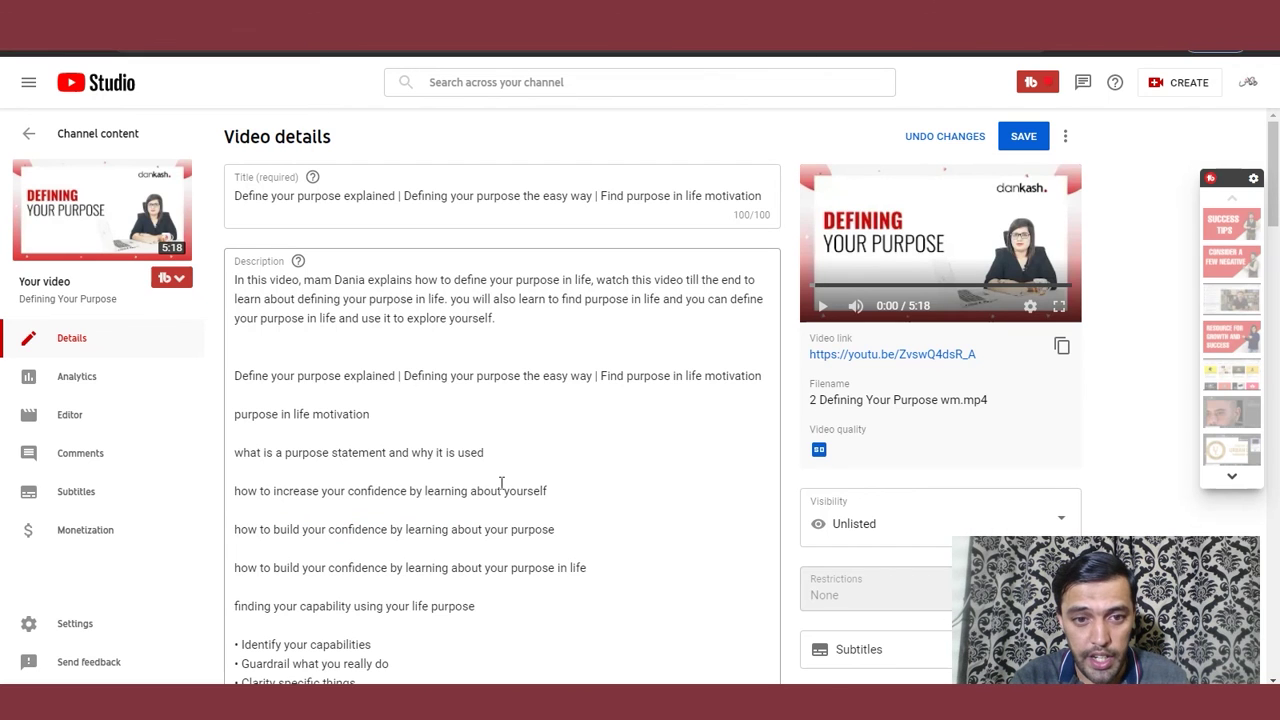
# - Add the copied phrase "what is your purpose in life explained in five minutes" to the description below "finding your capability using your life purpose"
pyautogui.scroll(-5, 502, 485)
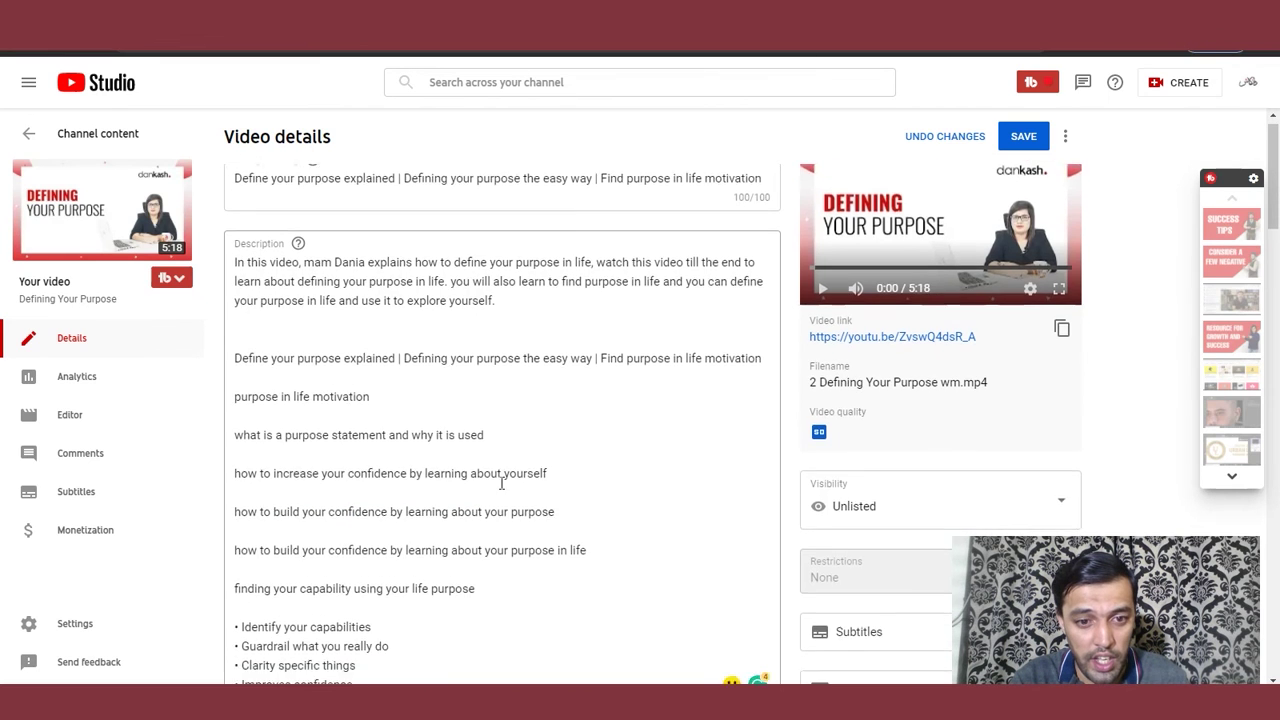
pyautogui.scroll(-1, 502, 477)
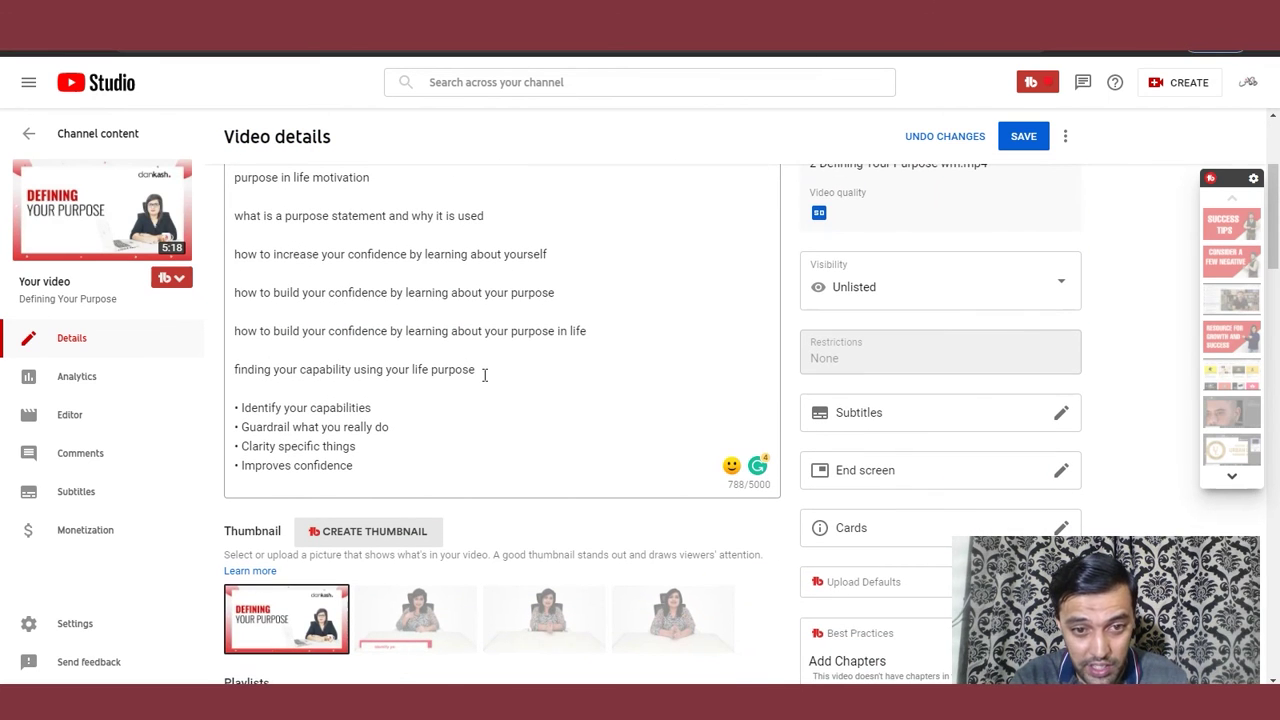
pyautogui.click(484, 374)
pyautogui.press('Return')
pyautogui.press('Return')
pyautogui.hotkey('ctrl', 'v')
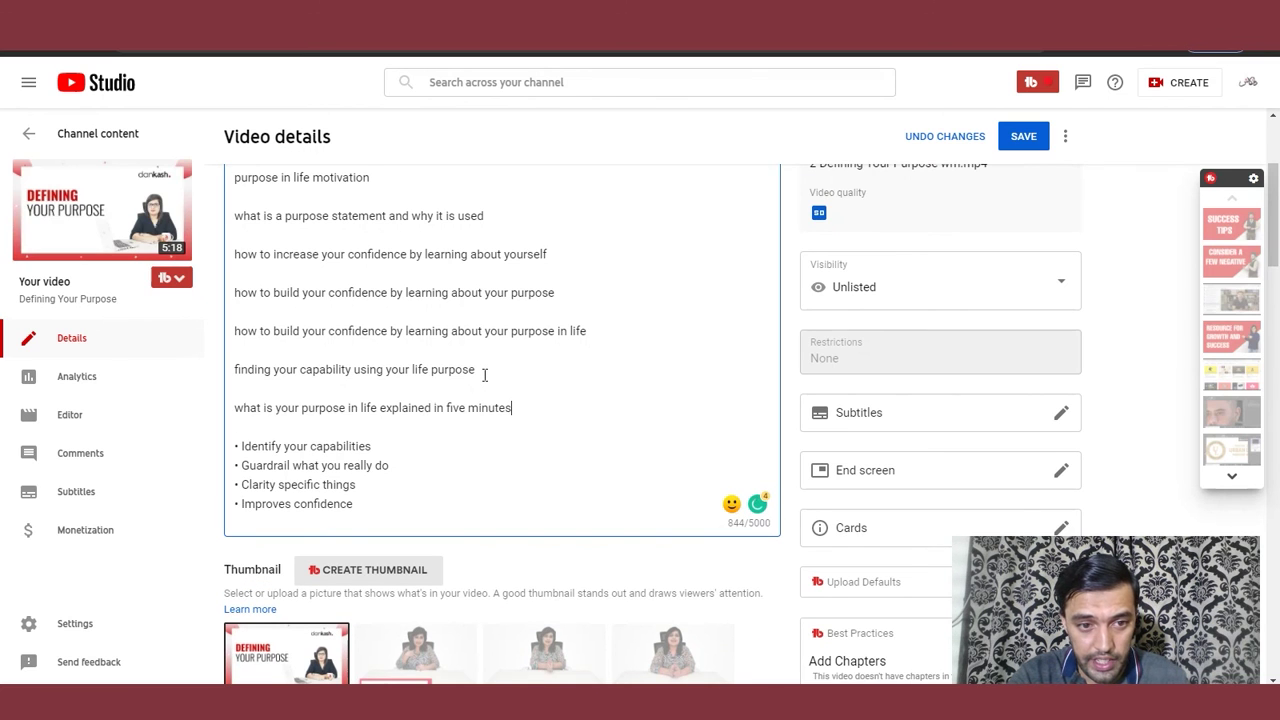
# - Remove the tag "finding your purpose" and try the copied phrase as a tag in its place, taking that tag back out
pyautogui.scroll(-10, 484, 374)
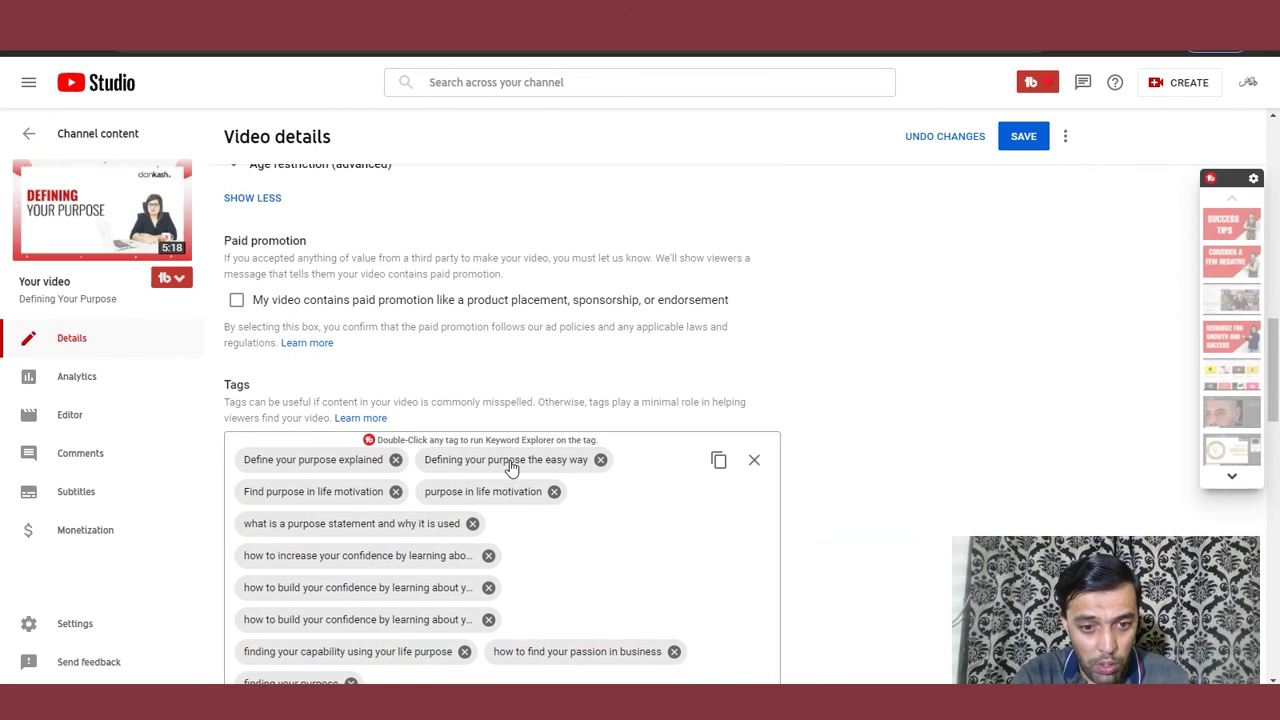
pyautogui.scroll(-2, 510, 470)
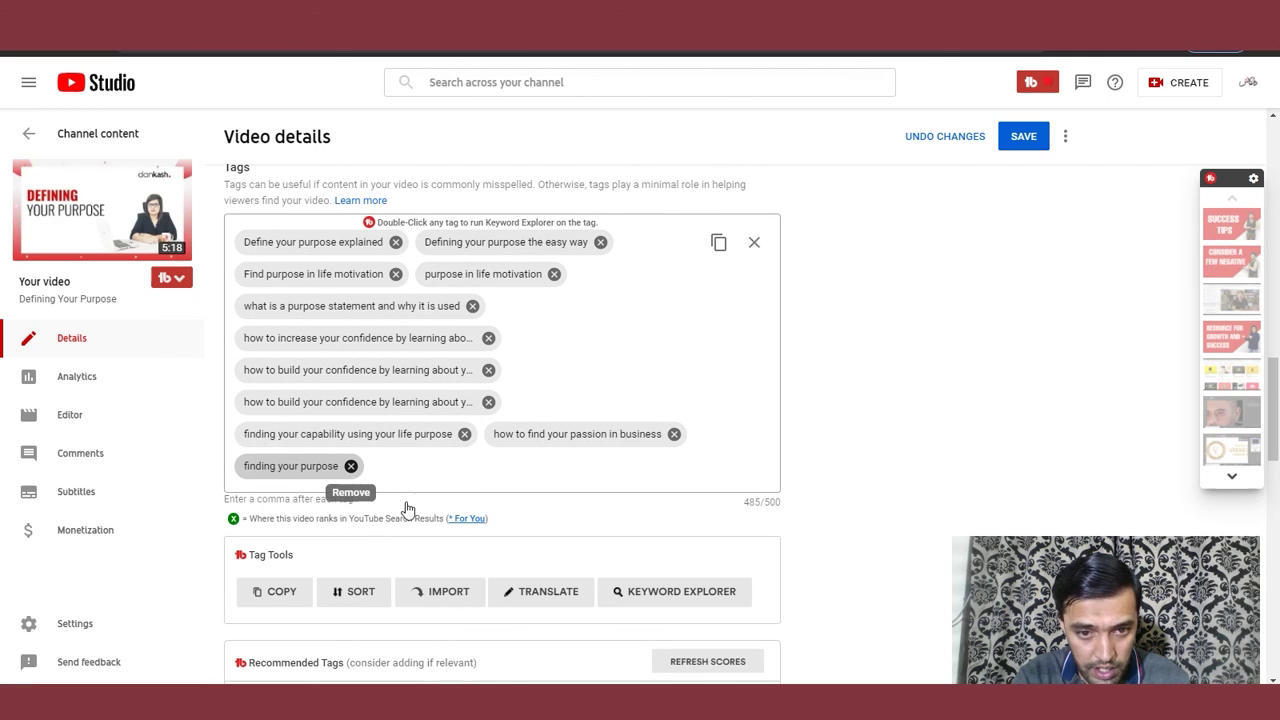
pyautogui.click(350, 466)
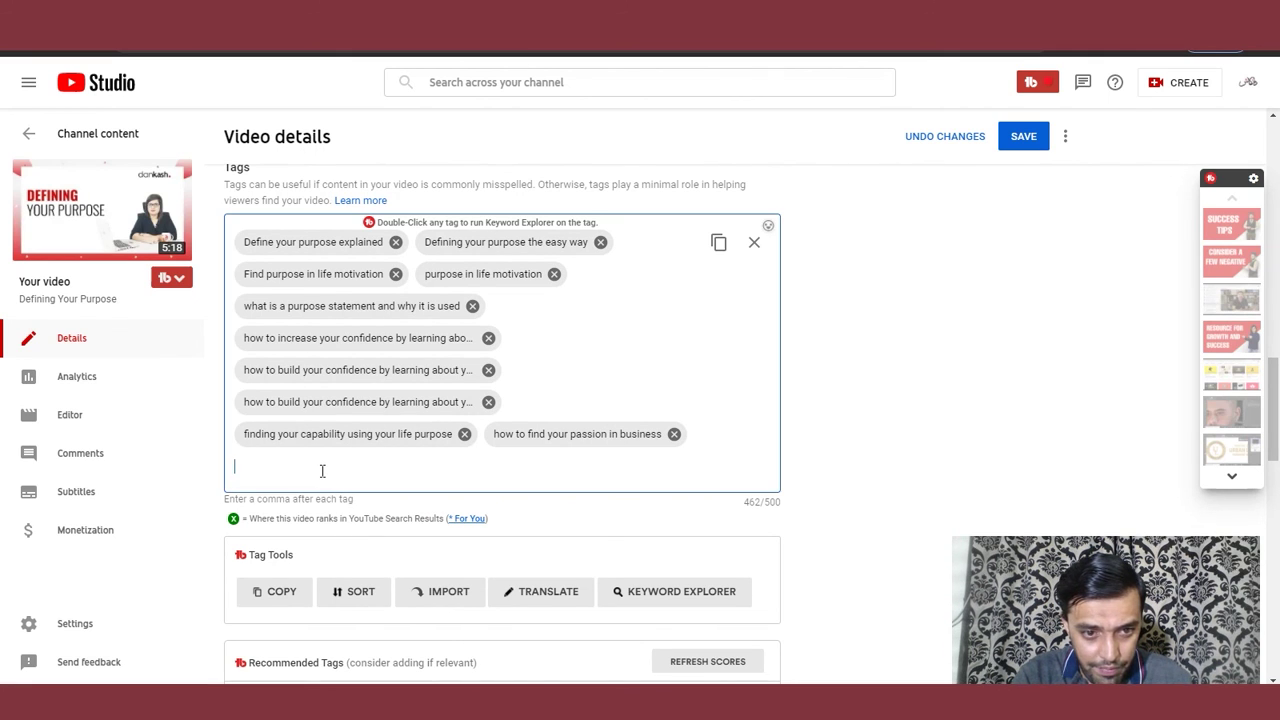
pyautogui.hotkey('ctrl', 'v')
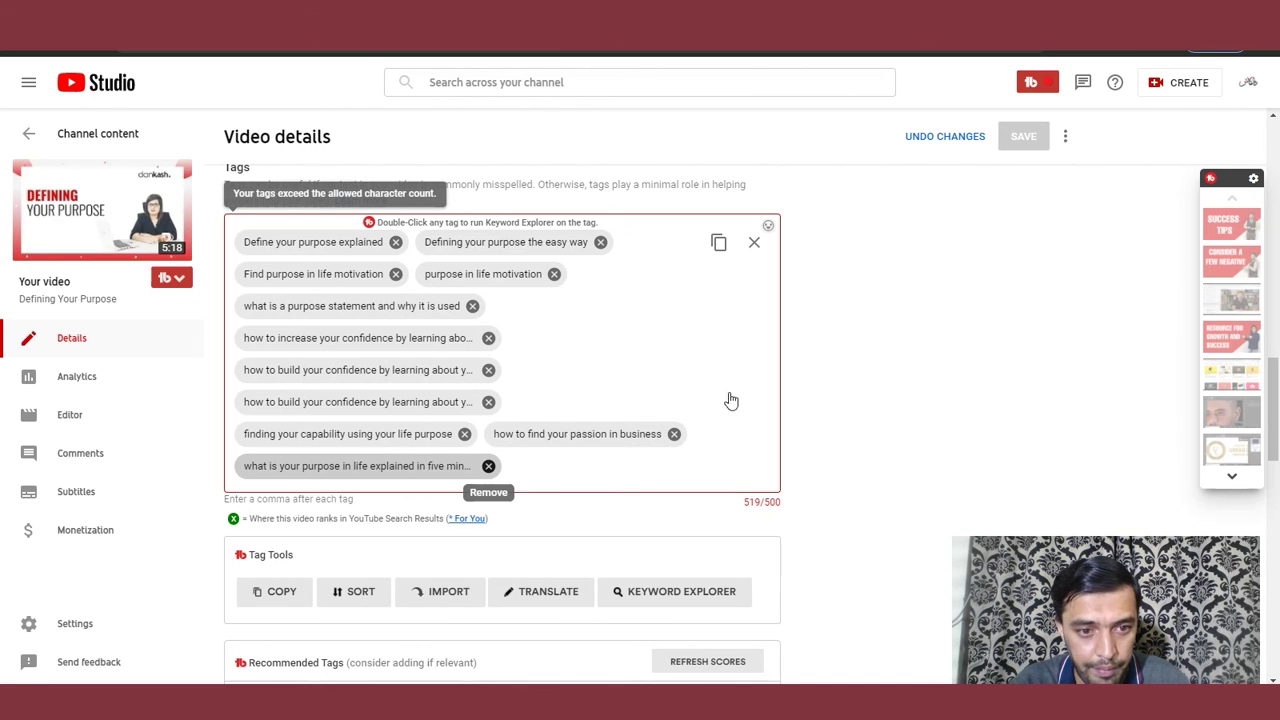
pyautogui.press('BackSpace')
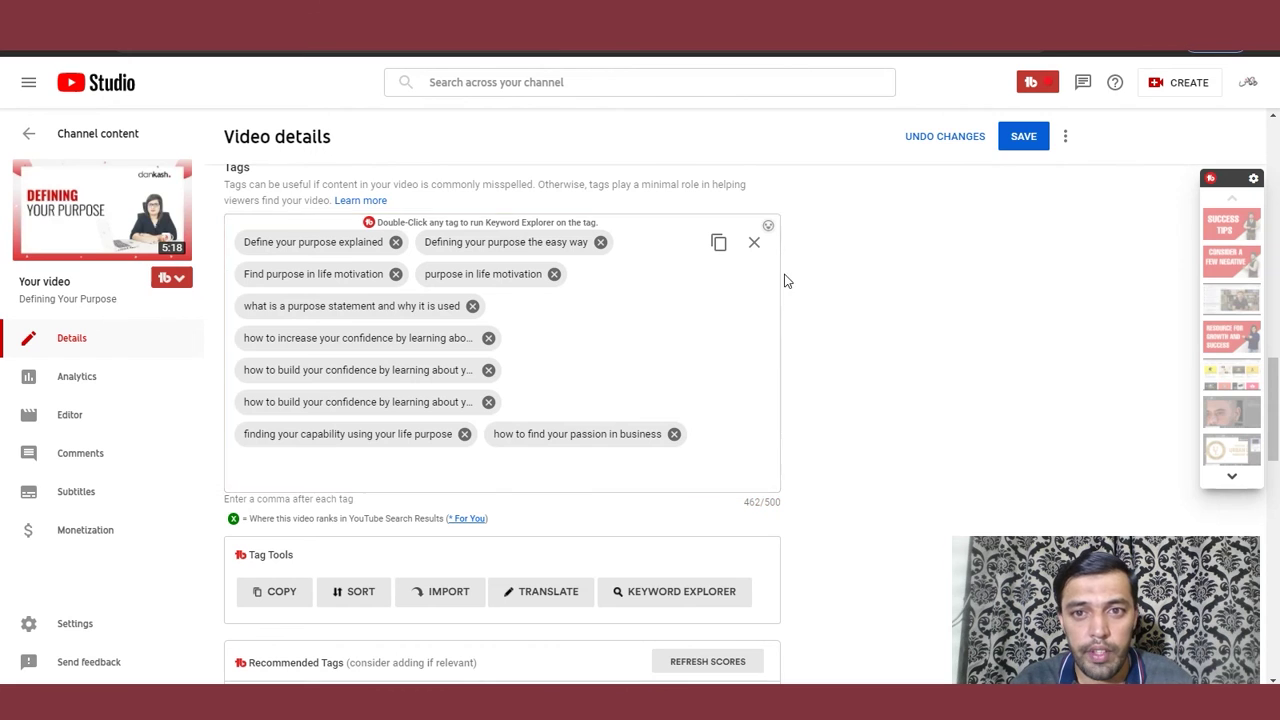
# - Switch to the YouTube search results page and clear the query "what is your purpose in life explained" from the search box
pyautogui.click(965, 40)
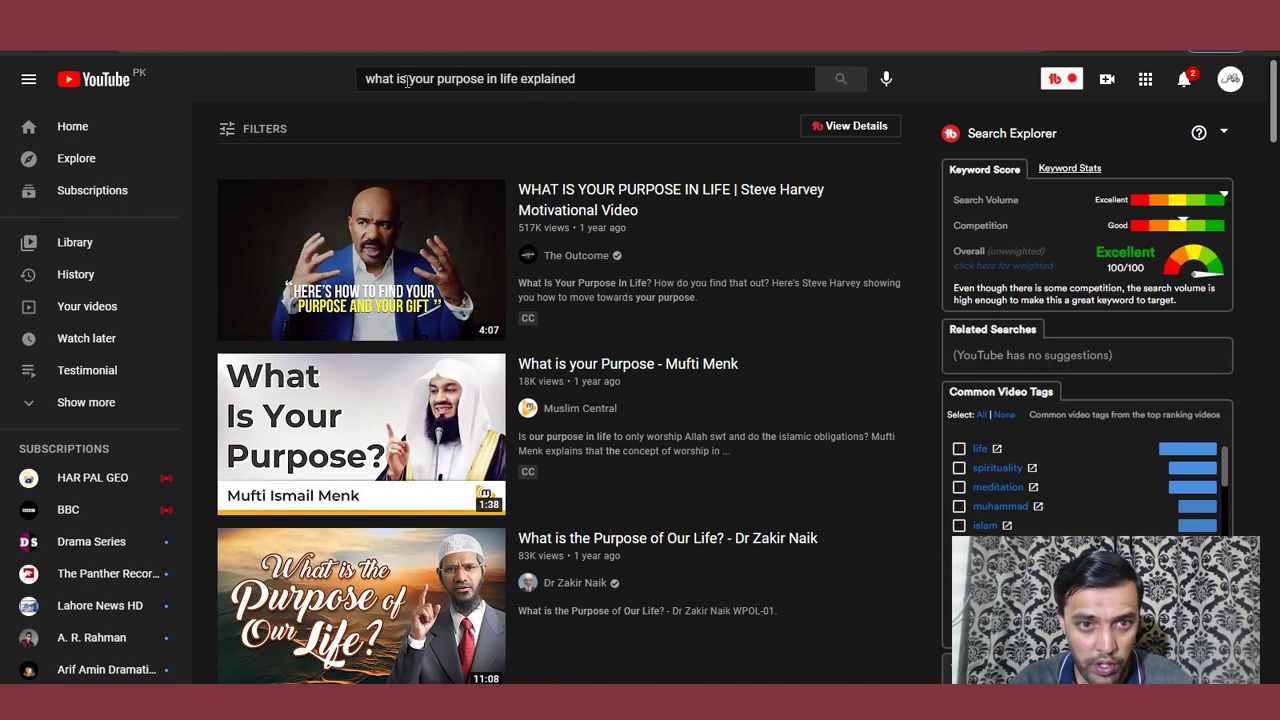
pyautogui.moveTo(440, 81); pyautogui.dragTo(336, 91)
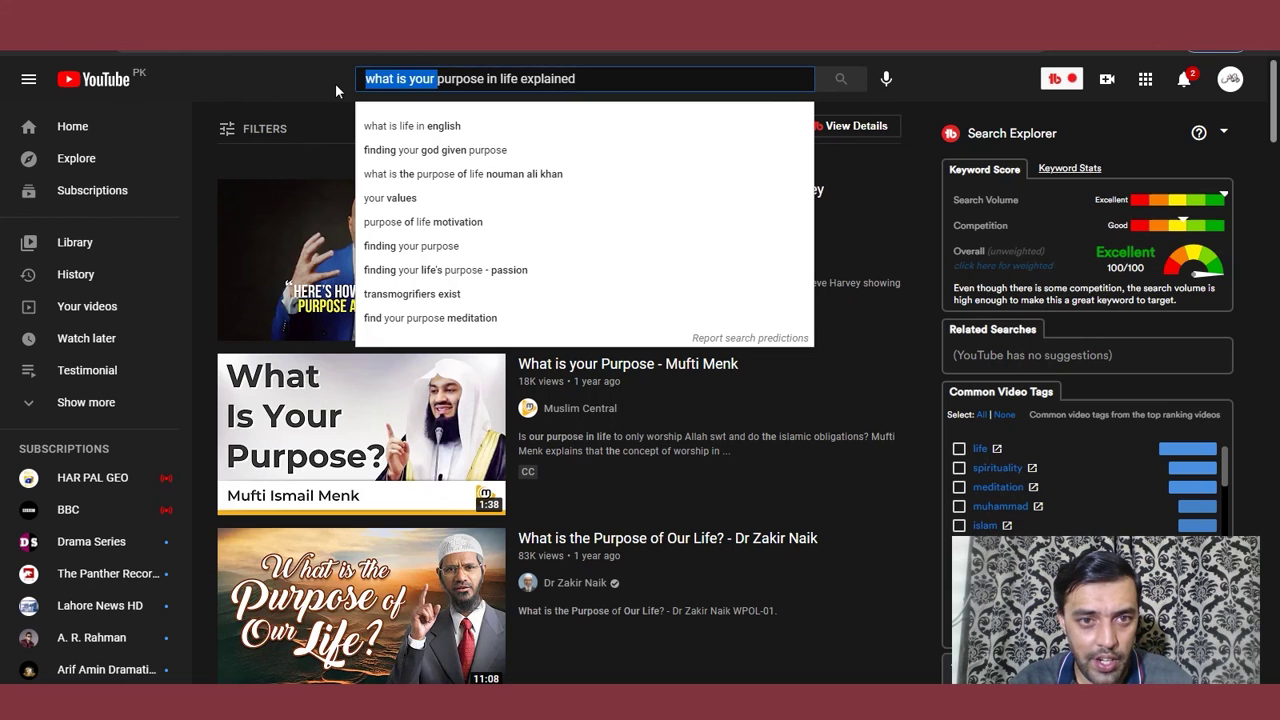
pyautogui.tripleClick(580, 79)
pyautogui.press('BackSpace')
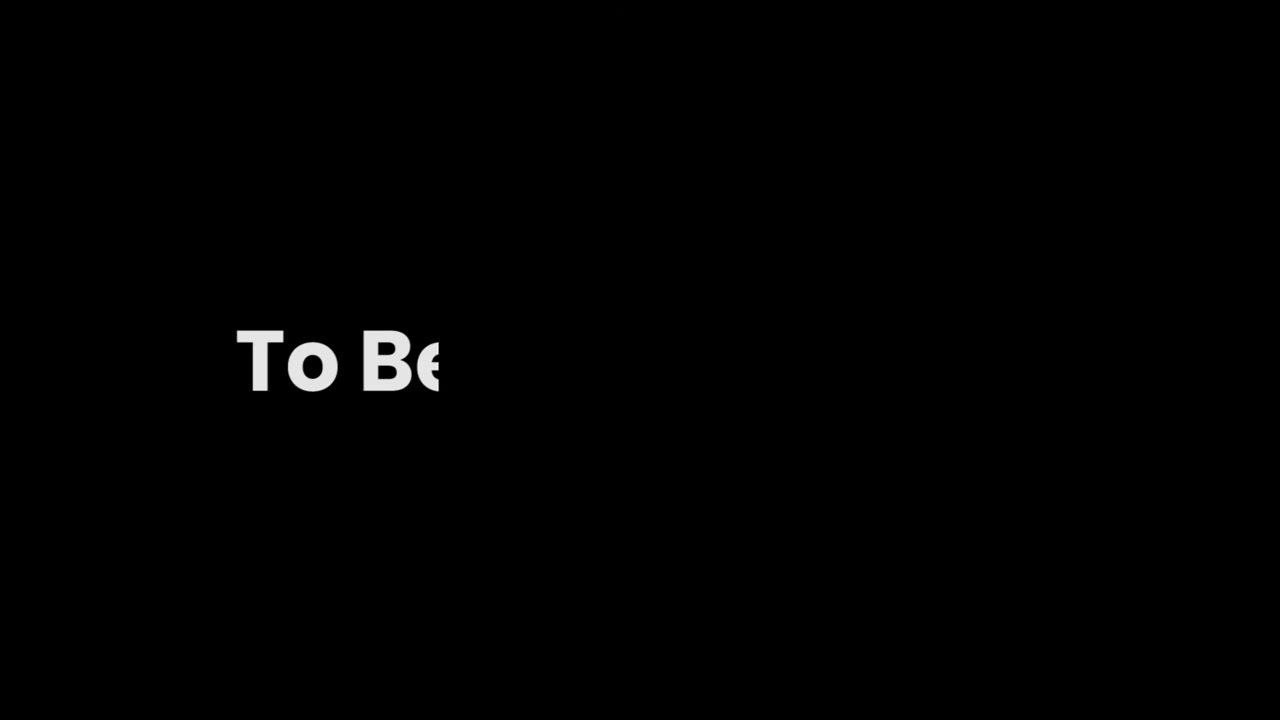